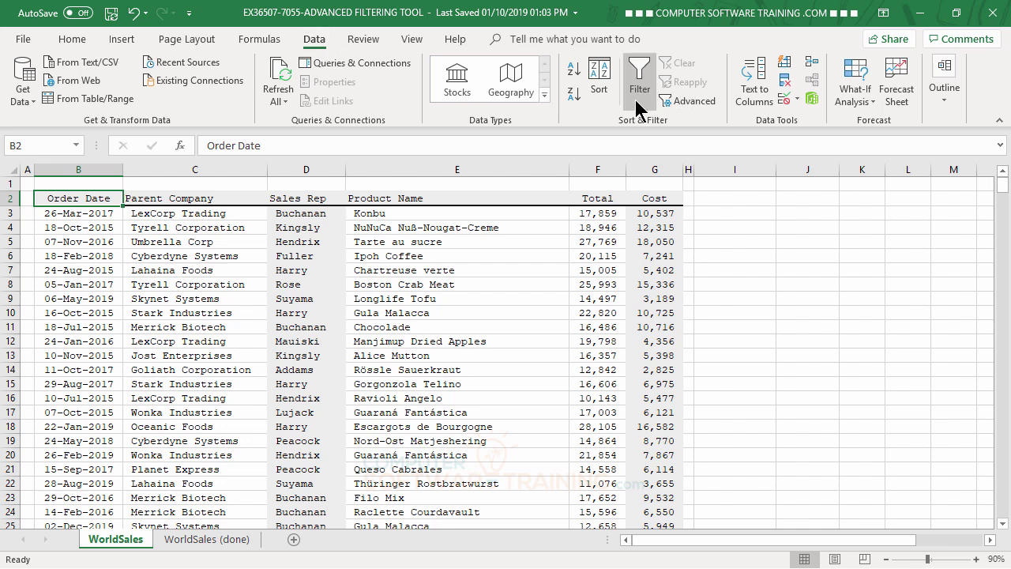
# - Turn on filtering for the sales table and limit the Sales Rep column to four chosen reps
pyautogui.click(213, 229)
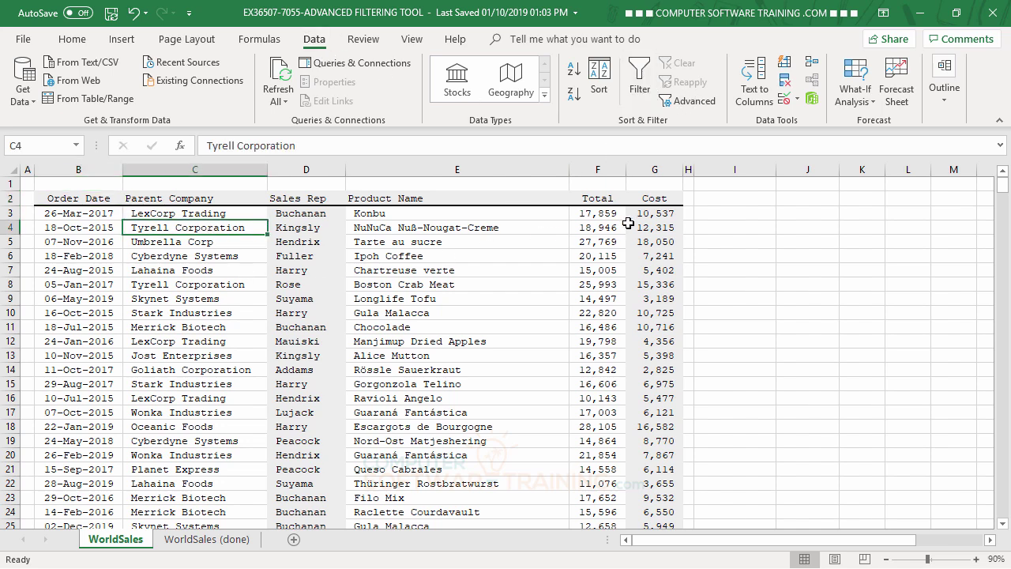
pyautogui.click(640, 68)
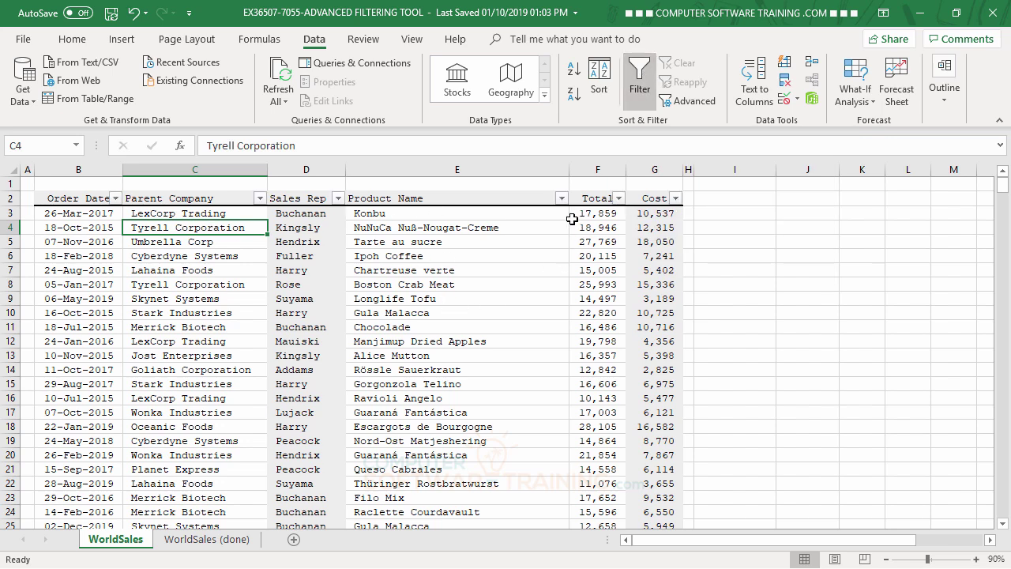
pyautogui.click(338, 199)
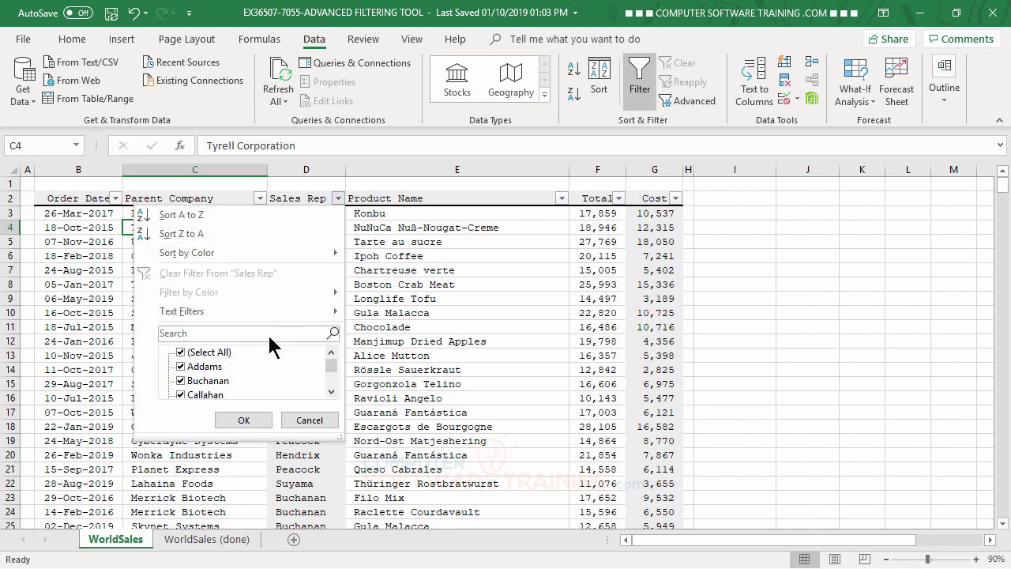
pyautogui.click(182, 353)
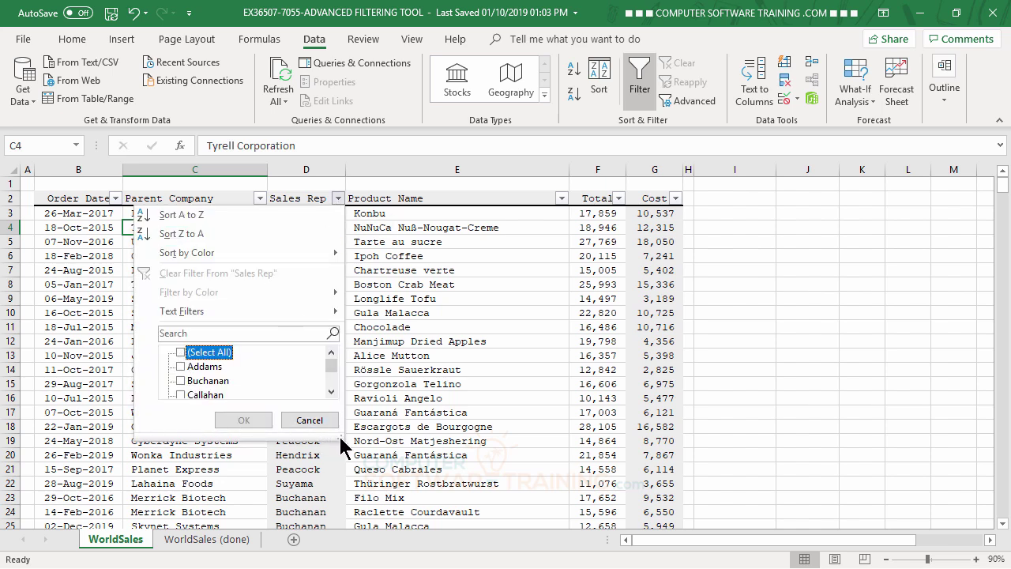
pyautogui.moveTo(339, 437); pyautogui.dragTo(370, 503)
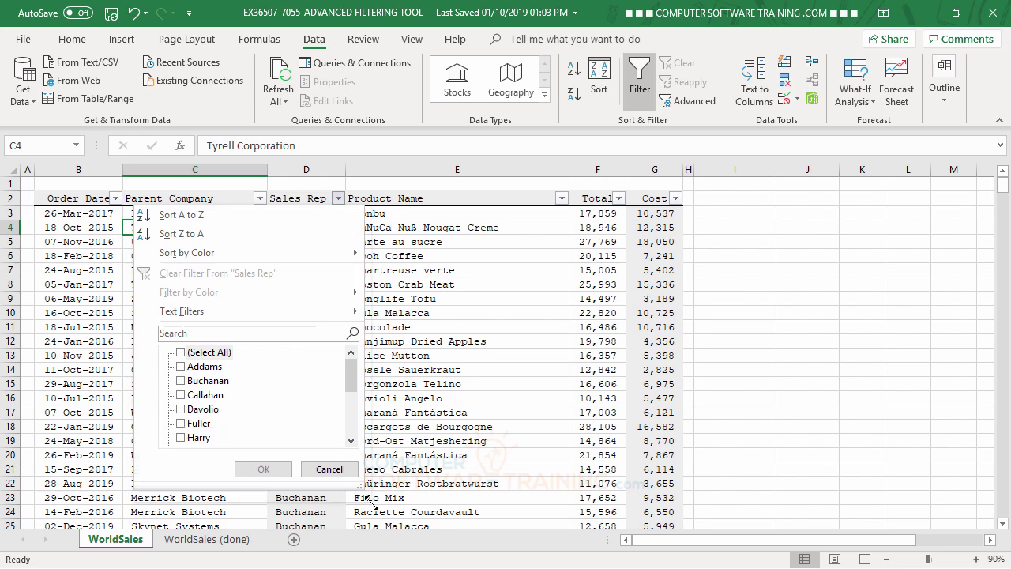
pyautogui.click(182, 367)
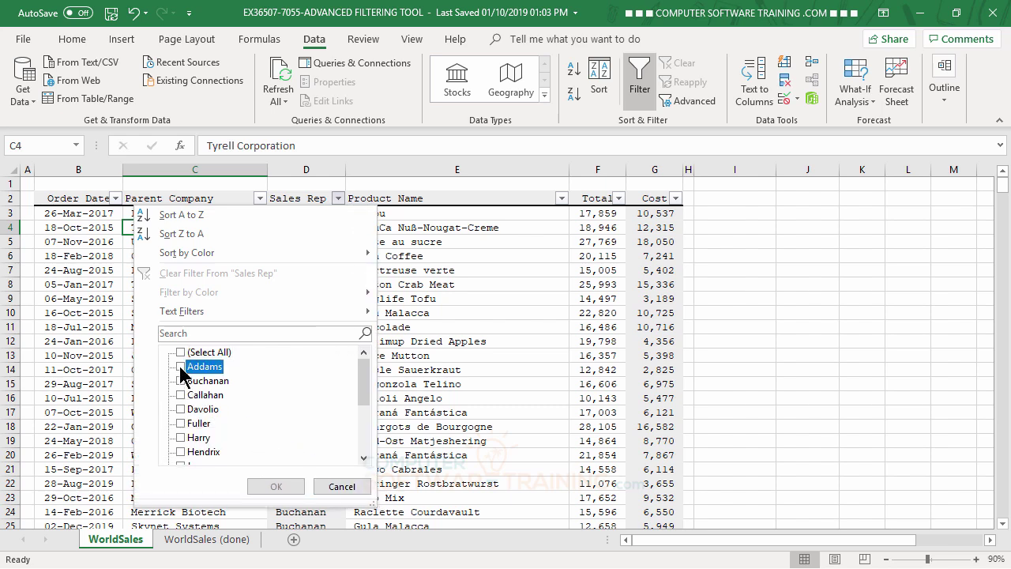
pyautogui.click(181, 437)
pyautogui.click(181, 451)
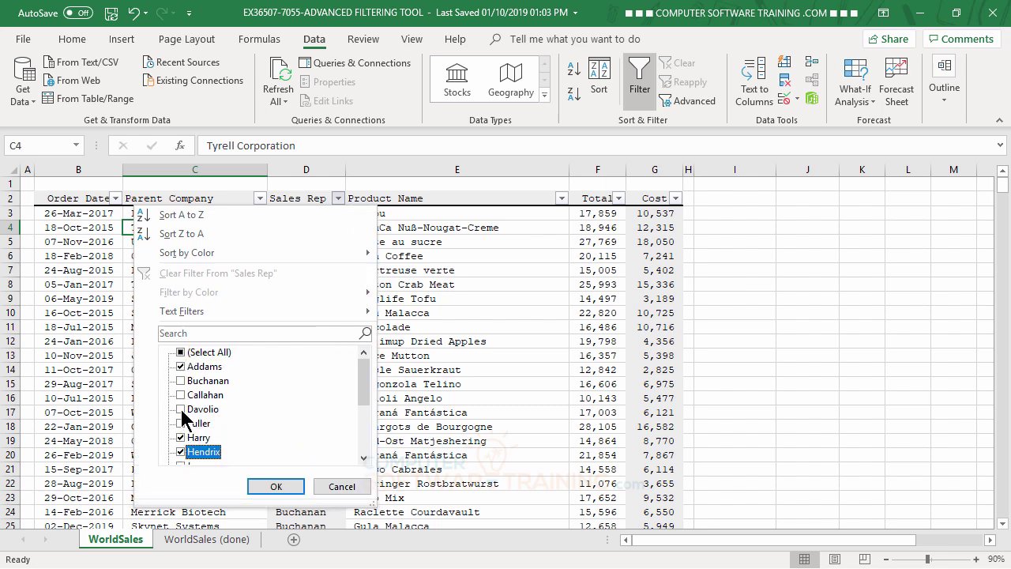
pyautogui.click(181, 409)
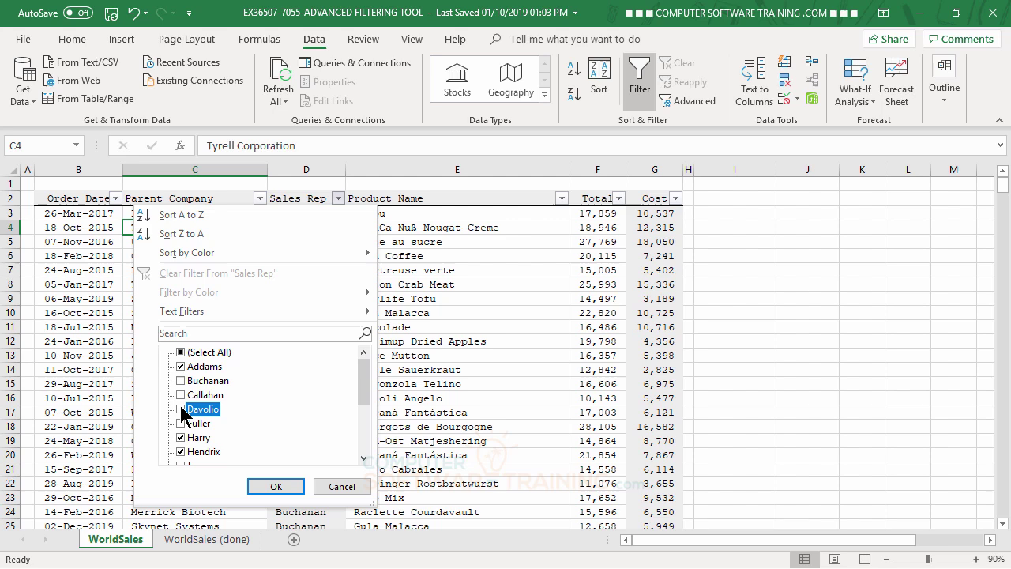
pyautogui.click(275, 487)
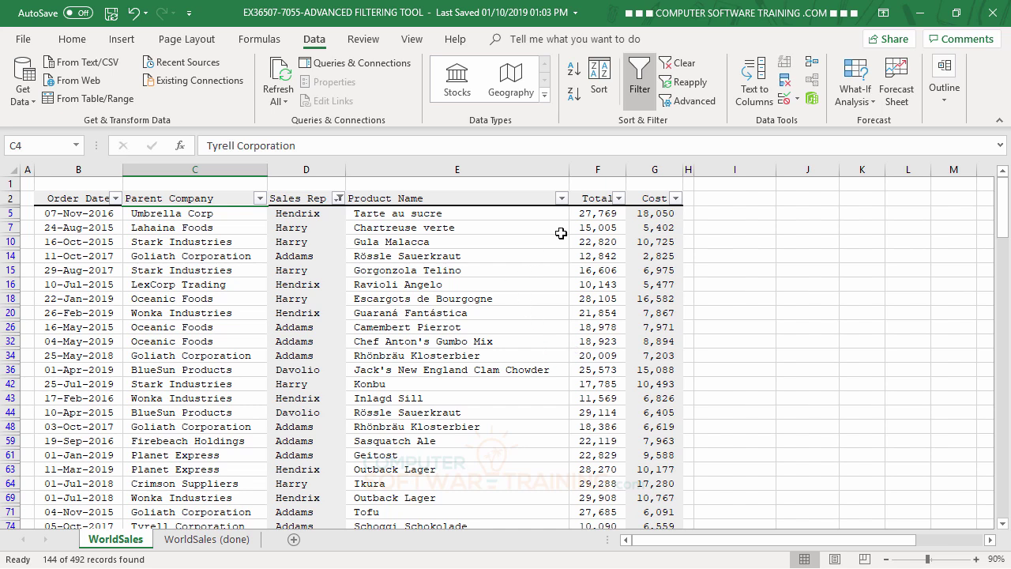
# - Filter the Product Name column to Chang, Chocolade, Geitost and Gula Malacca
pyautogui.click(562, 198)
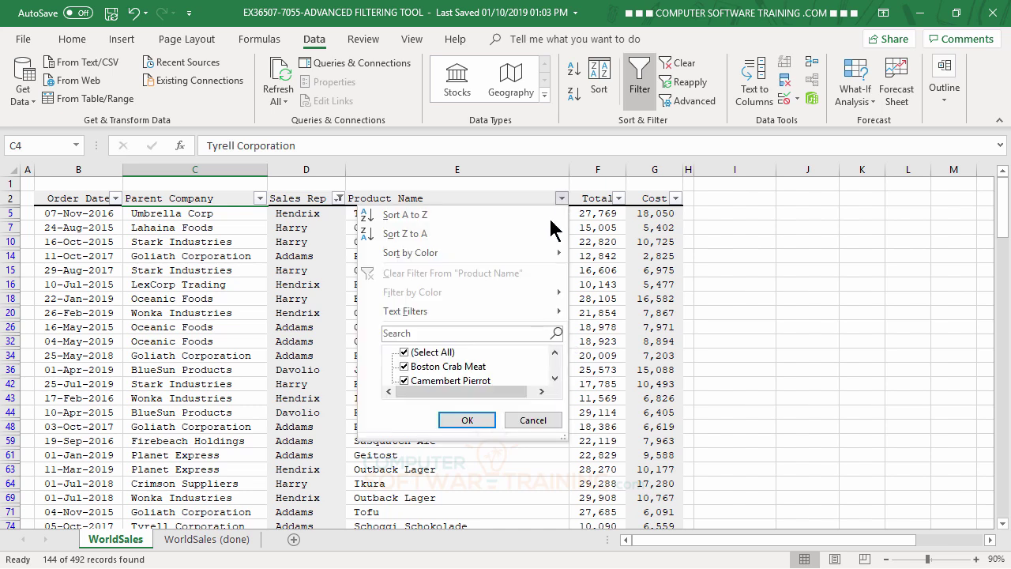
pyautogui.click(405, 353)
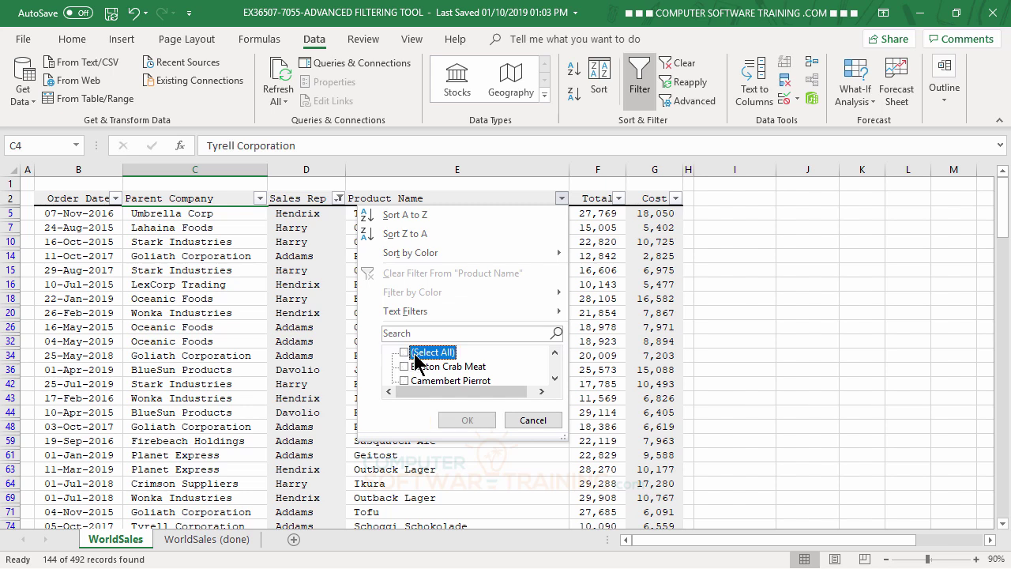
pyautogui.scroll(-1, 422, 374)
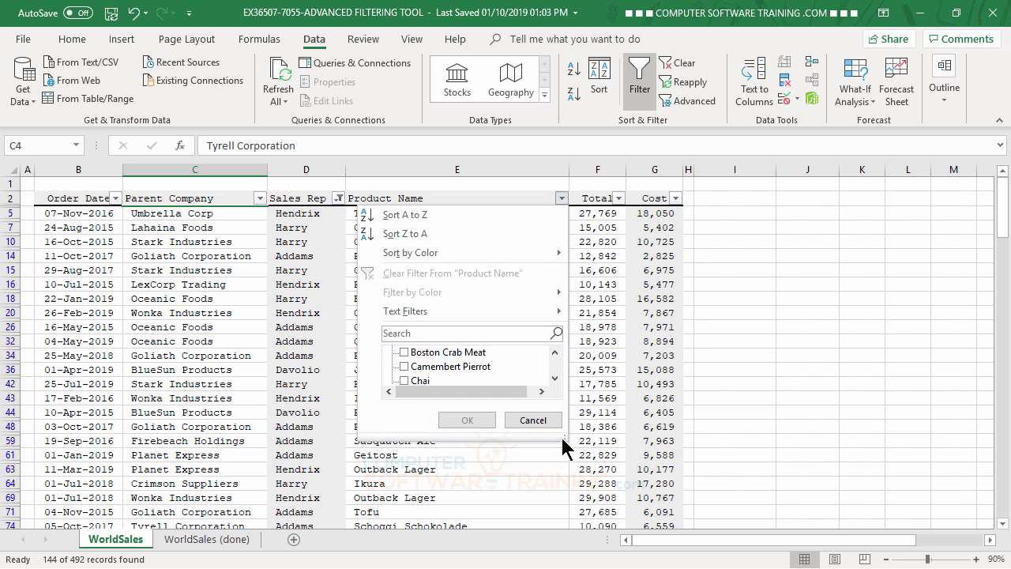
pyautogui.moveTo(567, 440); pyautogui.dragTo(657, 521)
pyautogui.click(403, 395)
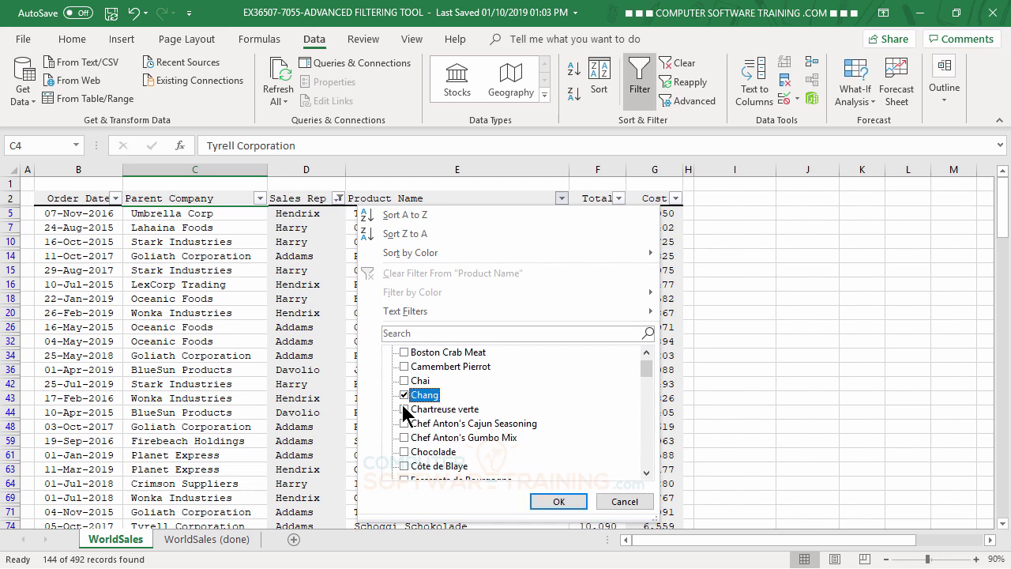
pyautogui.click(403, 451)
pyautogui.scroll(-3, 408, 442)
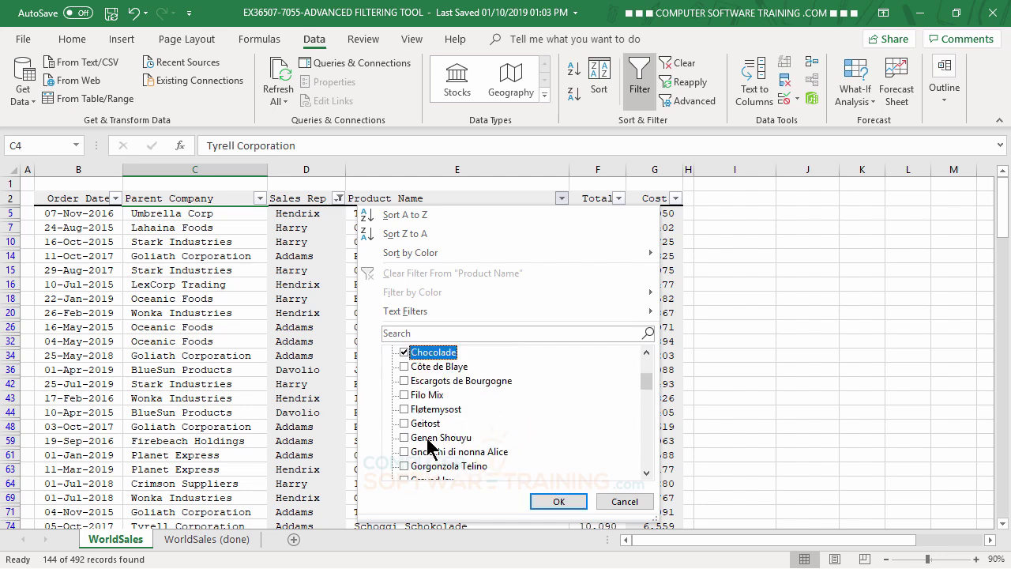
pyautogui.click(404, 422)
pyautogui.scroll(-3, 412, 442)
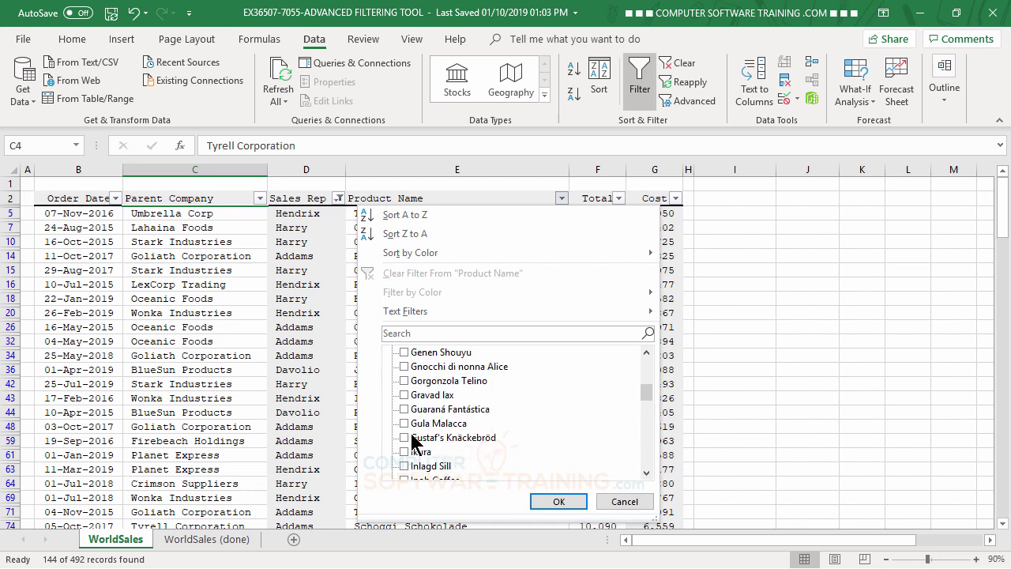
pyautogui.click(404, 423)
pyautogui.click(565, 502)
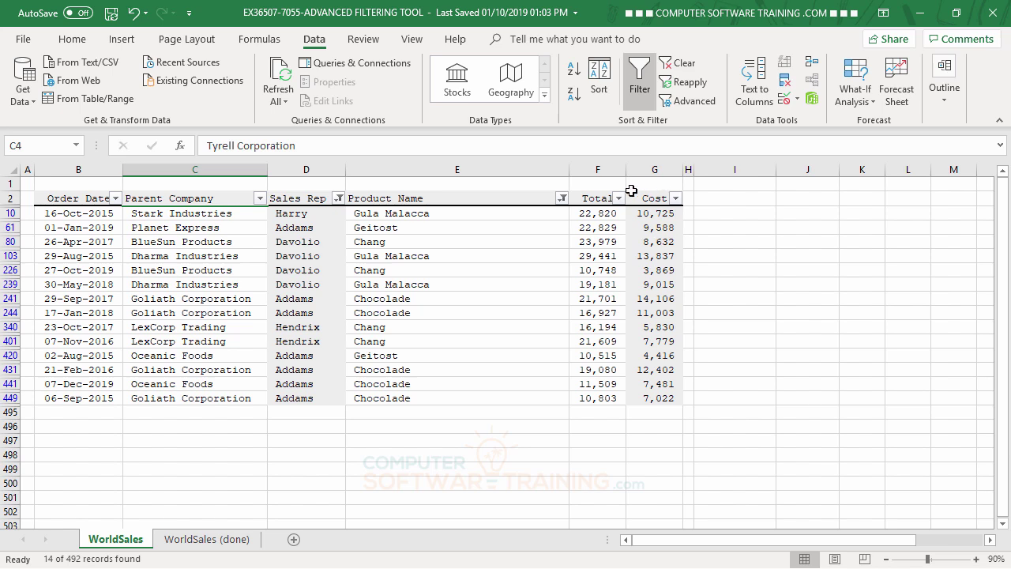
# - Turn off filtering on the sales table to restore the full list
pyautogui.click(638, 71)
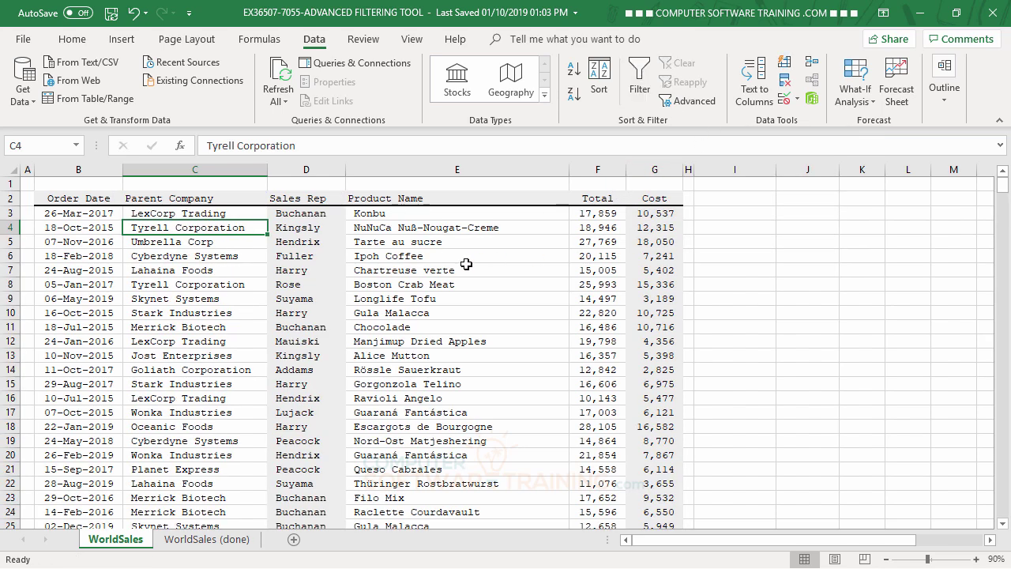
pyautogui.click(454, 240)
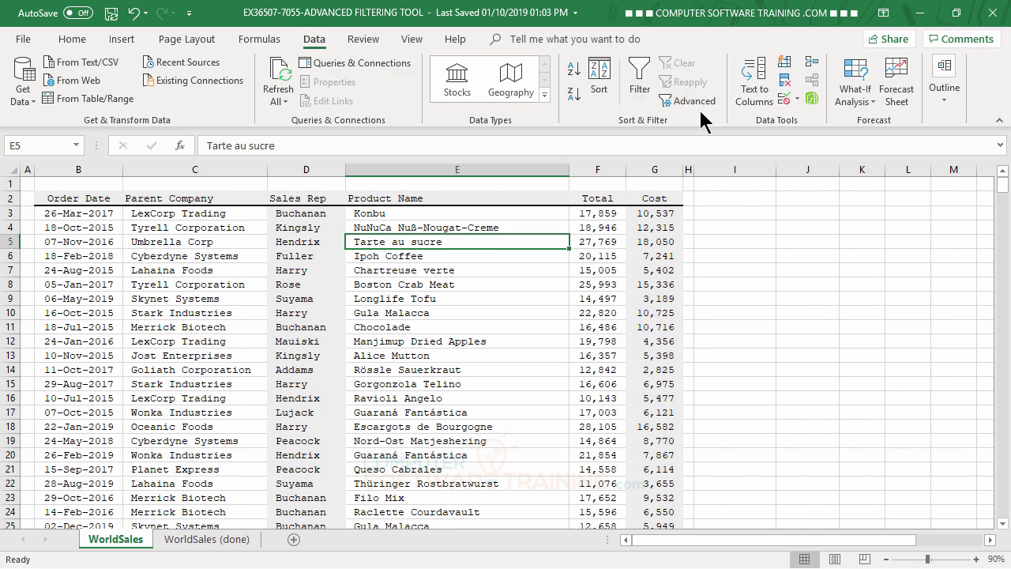
pyautogui.click(448, 285)
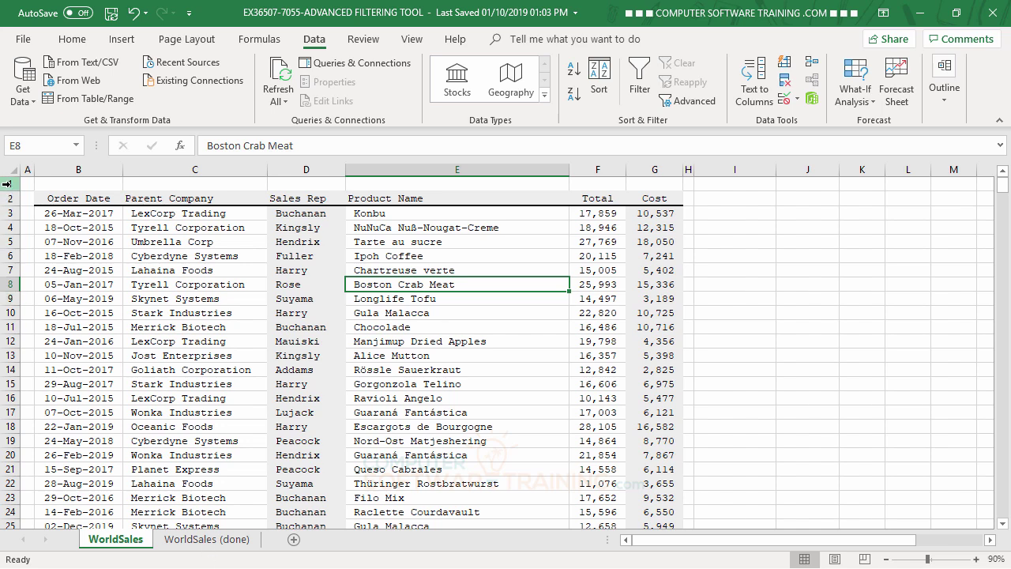
# - Insert six blank rows at the top of the WorldSales sheet, above the sales table
pyautogui.moveTo(7, 182); pyautogui.dragTo(6, 259)
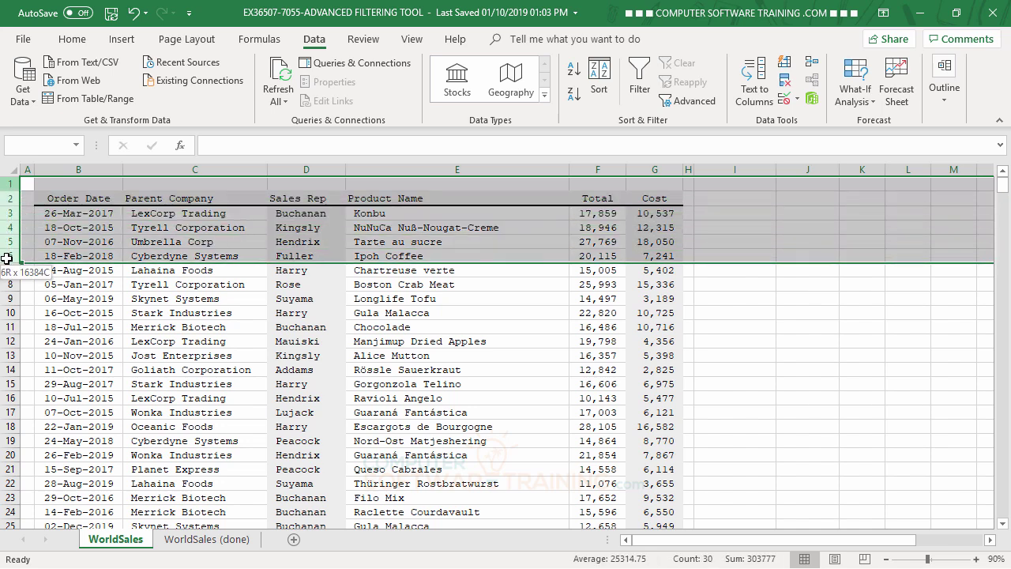
pyautogui.rightClick(158, 231)
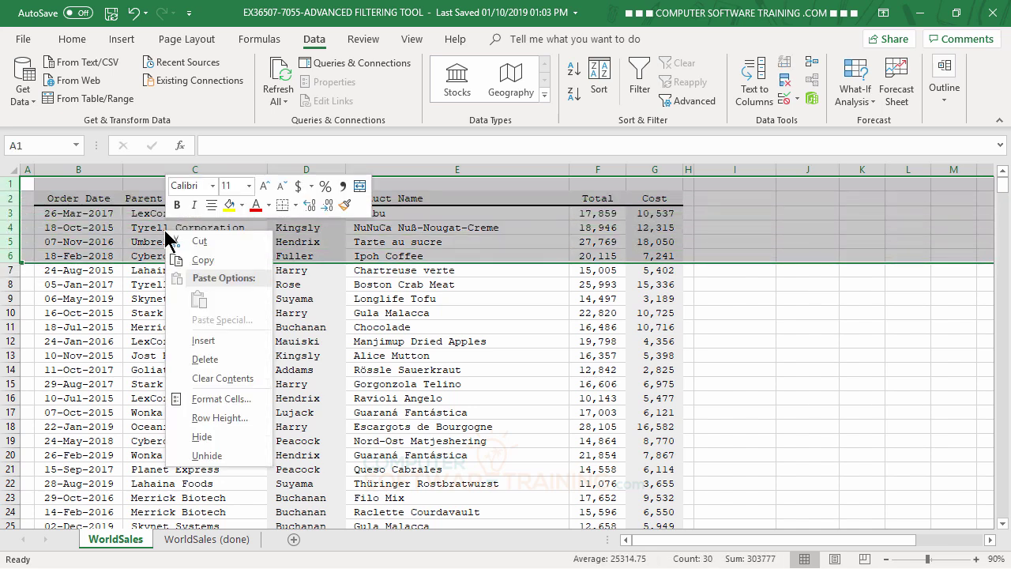
pyautogui.click(218, 346)
pyautogui.click(288, 341)
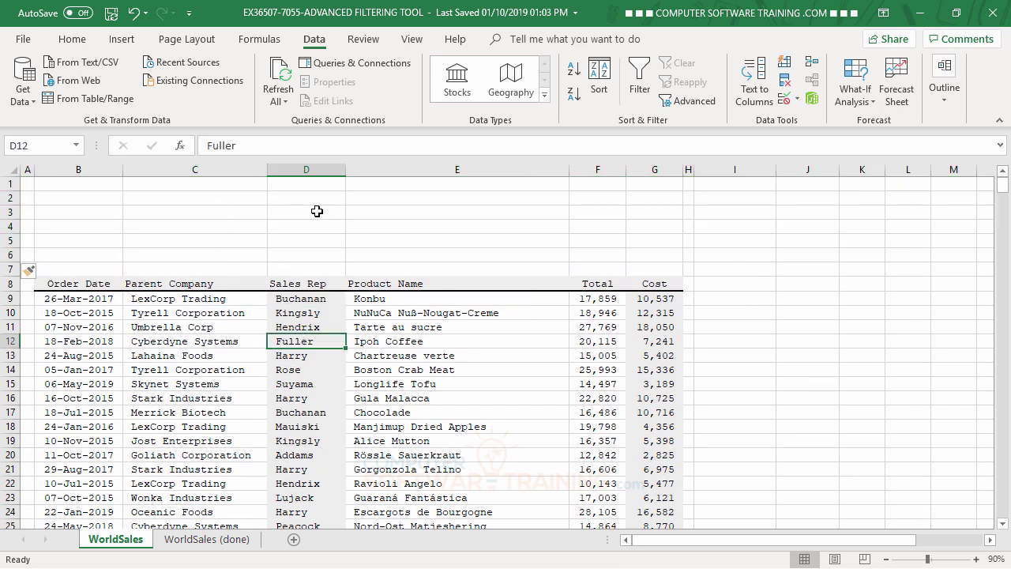
# - Copy the table's header cells B8:G8 and paste them starting at B2 as the criteria headers
pyautogui.moveTo(78, 285); pyautogui.dragTo(649, 287)
pyautogui.rightClick(76, 286)
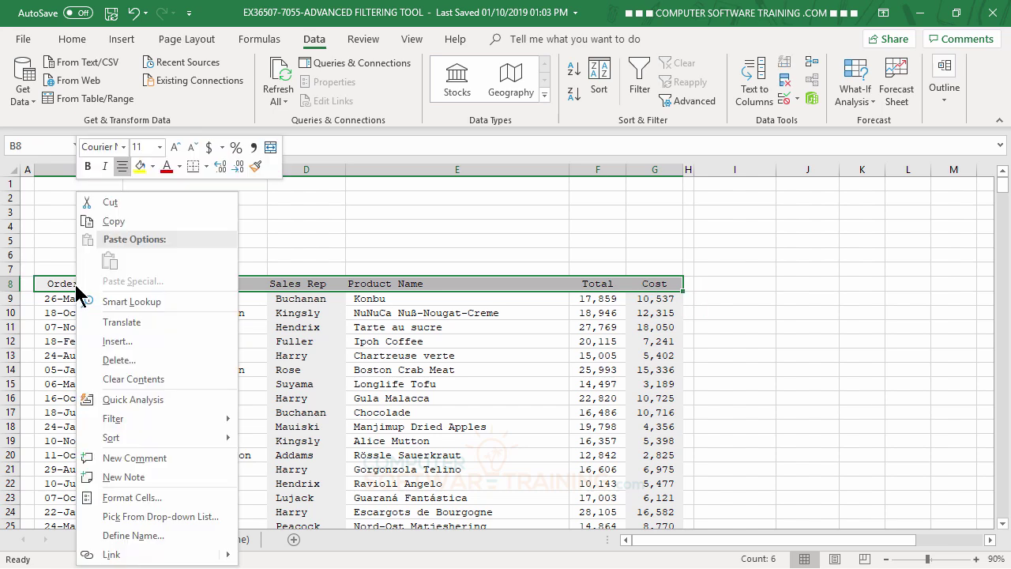
pyautogui.click(145, 223)
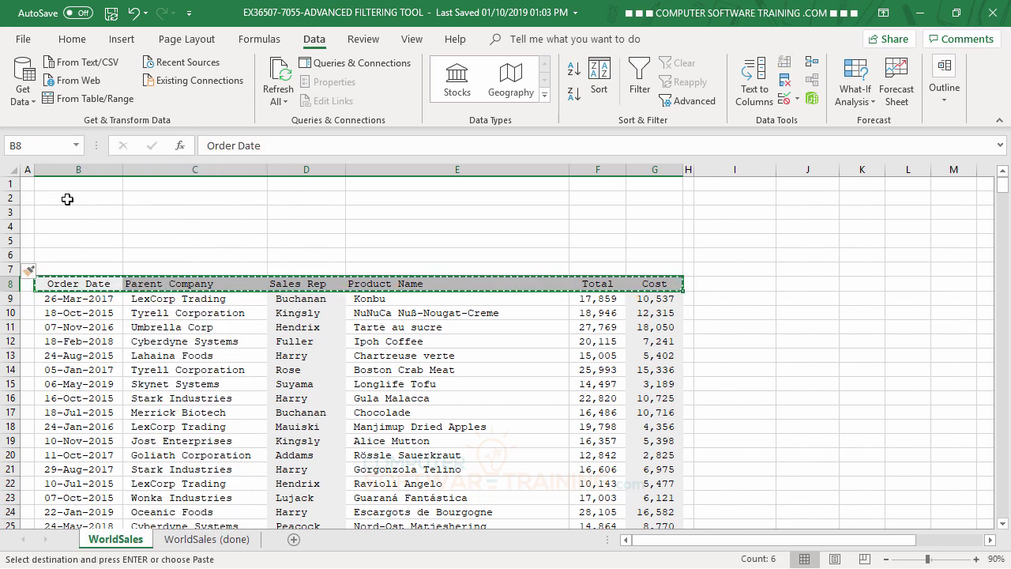
pyautogui.click(67, 199)
pyautogui.rightClick(71, 204)
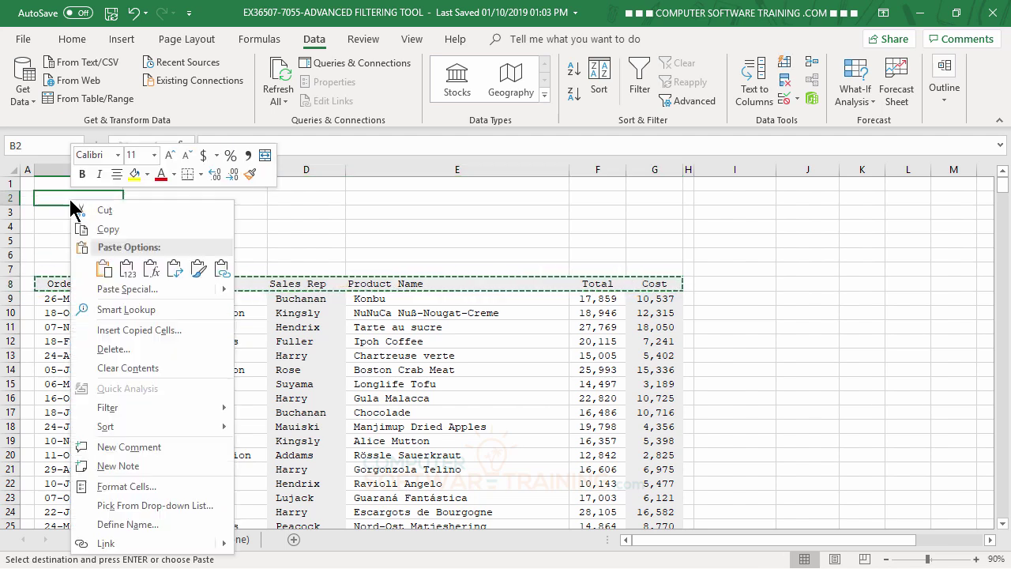
pyautogui.click(105, 265)
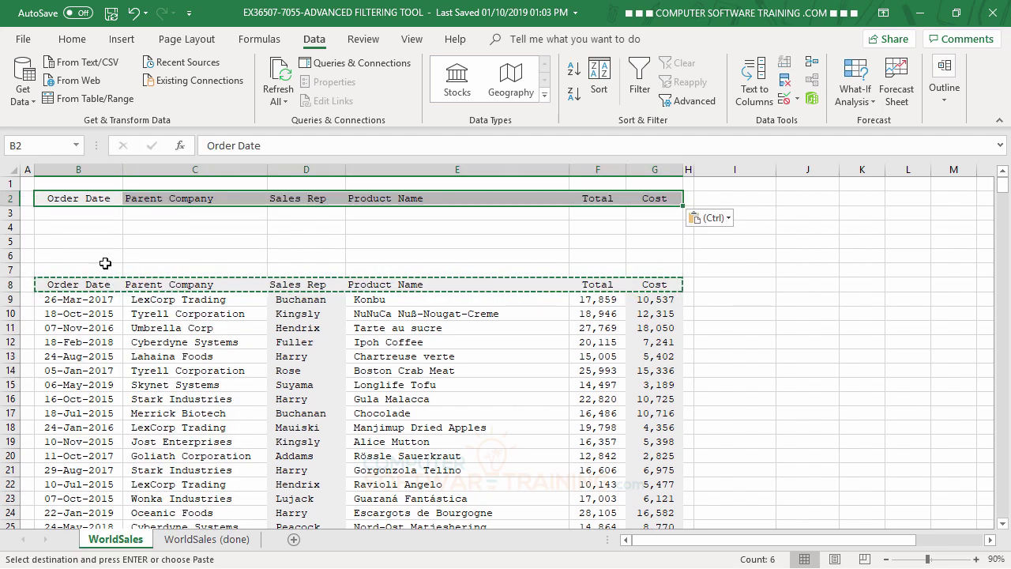
pyautogui.press('Escape')
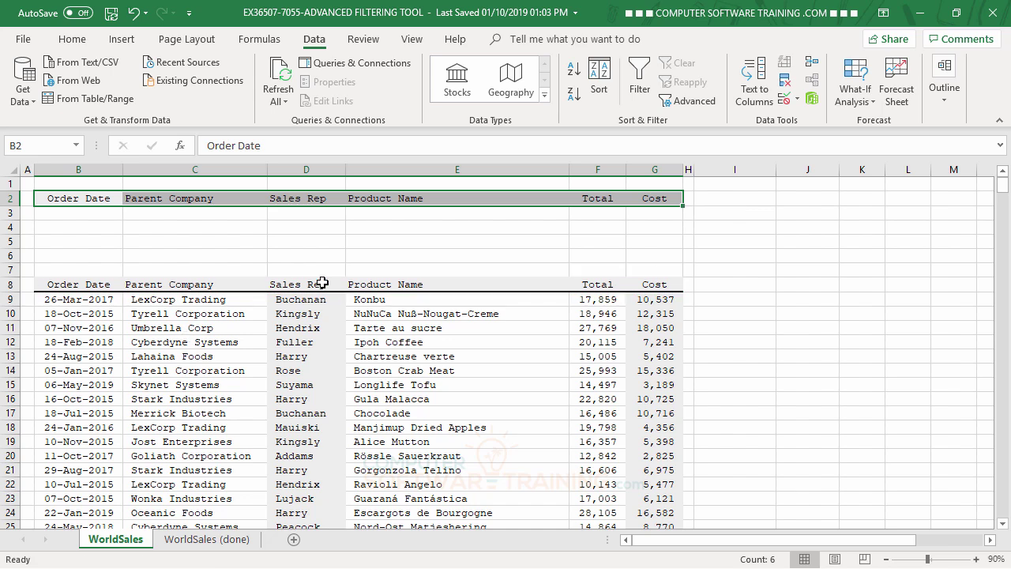
# - Enter one sales rep's surname as the criterion in D3, beneath the copied Sales Rep header
pyautogui.click(274, 223)
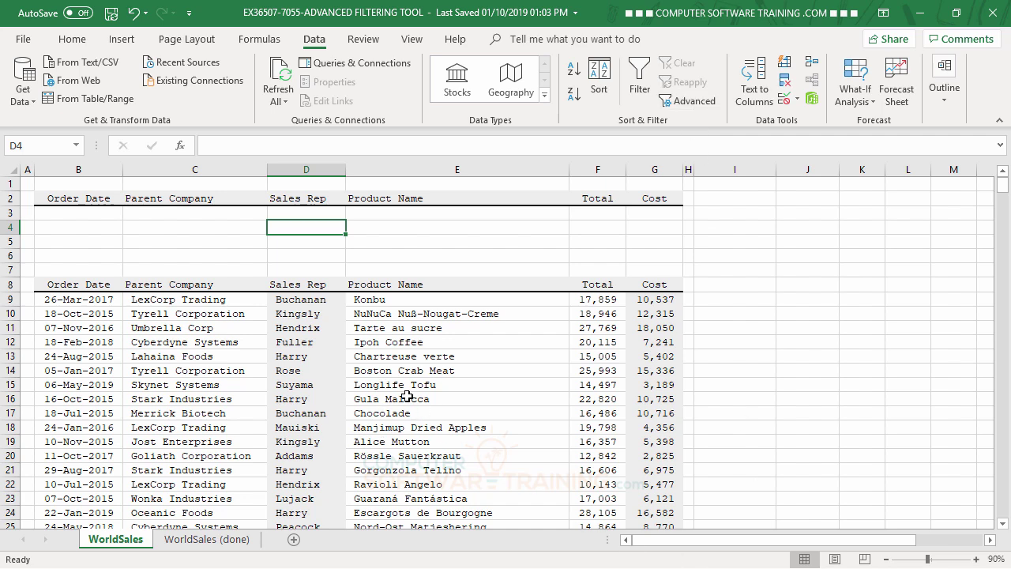
pyautogui.click(303, 215)
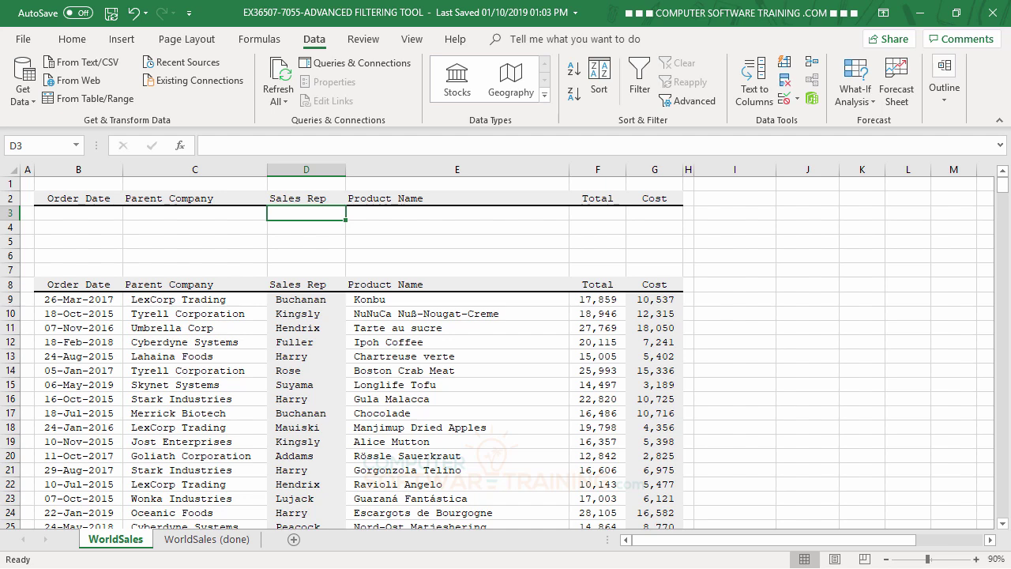
pyautogui.write('Hendrix')
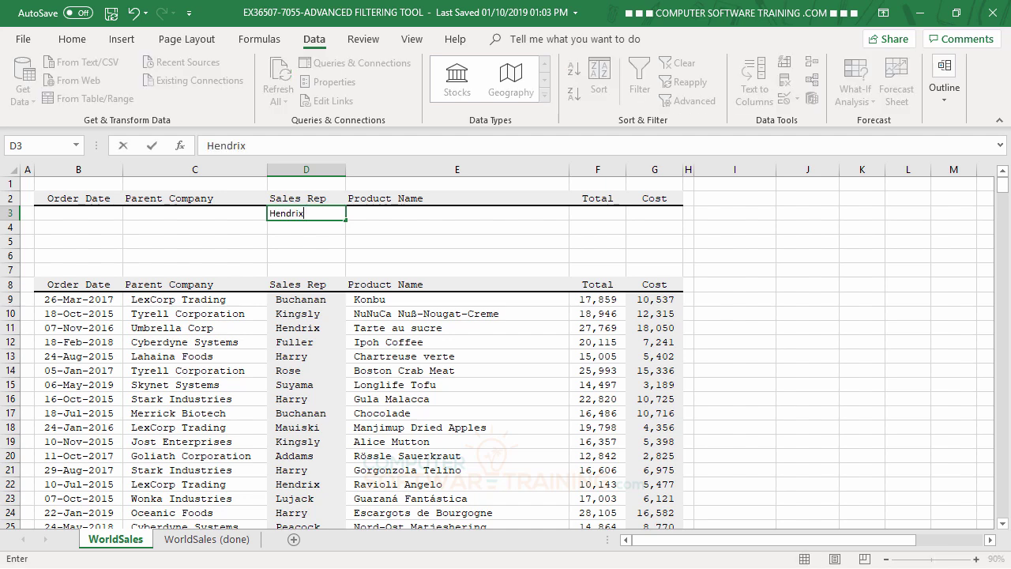
pyautogui.press('Return')
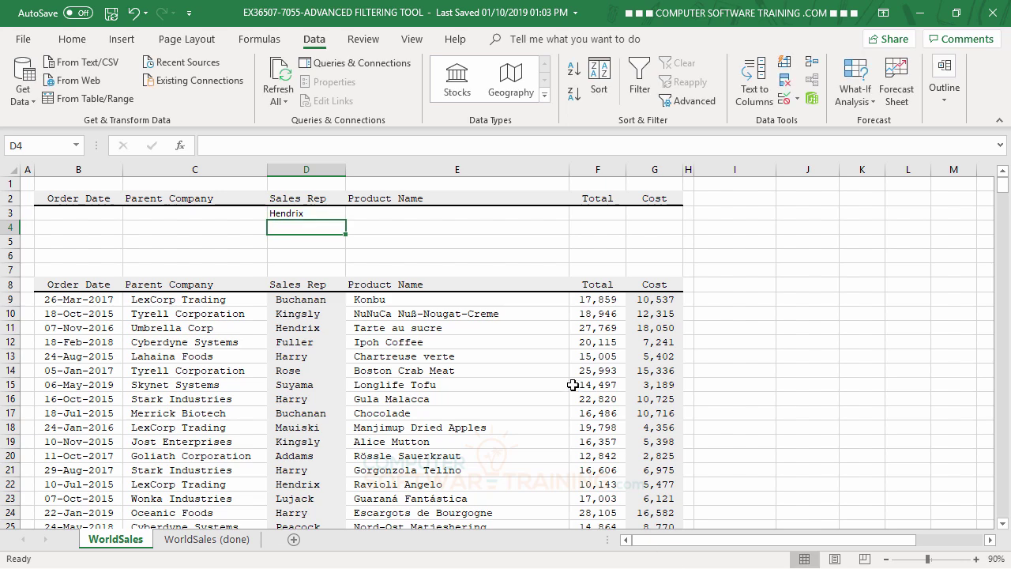
# - Apply an in-place Advanced Filter to the list range B8:G500 using B2:G3 as the criteria range
pyautogui.click(687, 99)
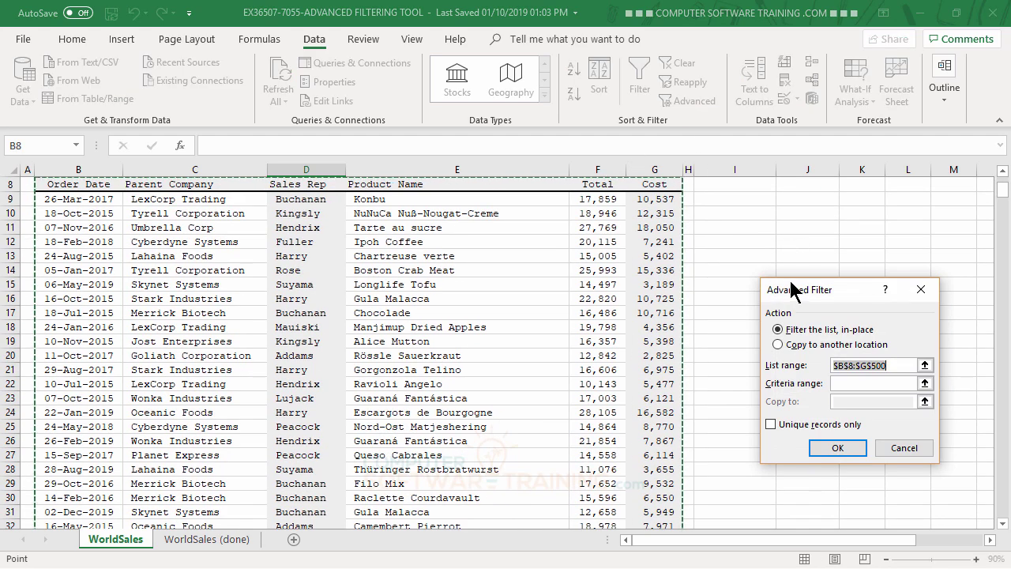
pyautogui.moveTo(854, 294); pyautogui.dragTo(867, 221)
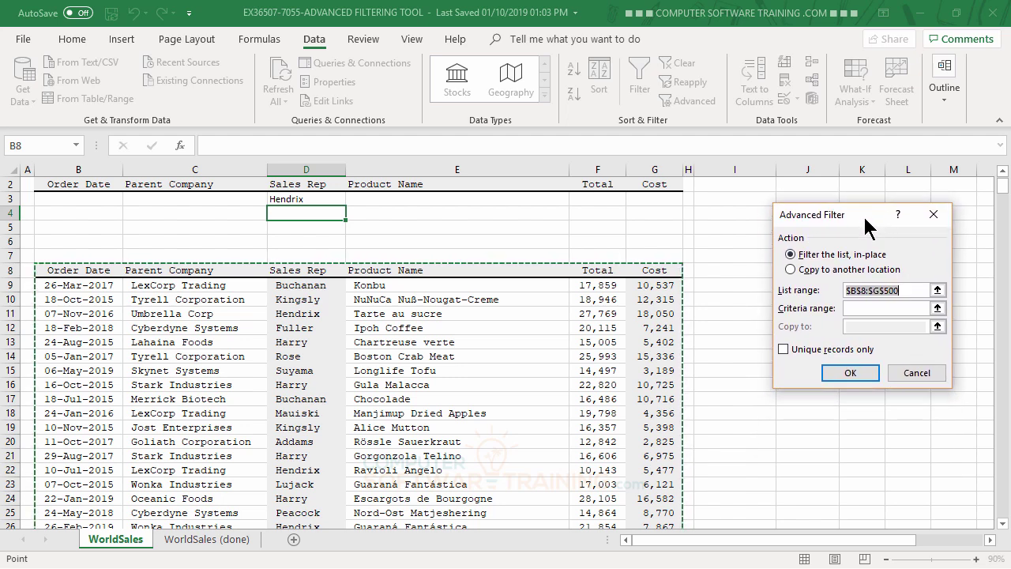
pyautogui.click(878, 308)
pyautogui.click(860, 308)
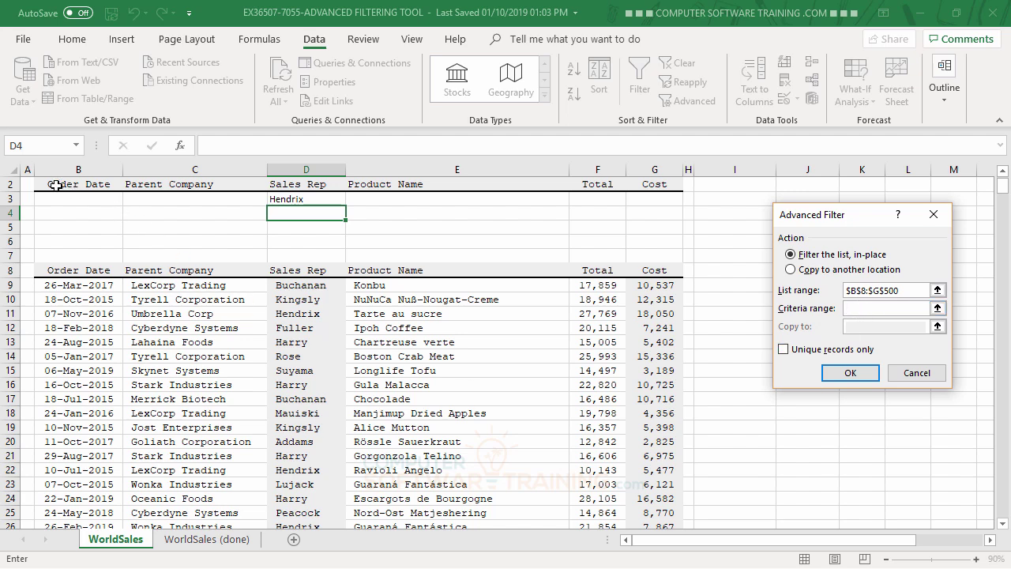
pyautogui.moveTo(56, 185); pyautogui.dragTo(645, 188)
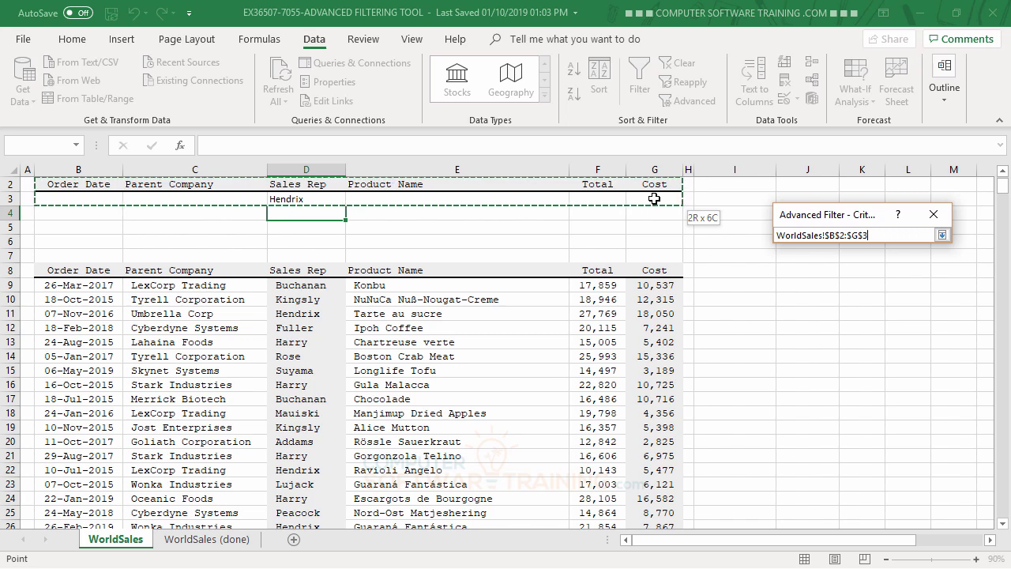
pyautogui.moveTo(654, 198); pyautogui.dragTo(654, 199)
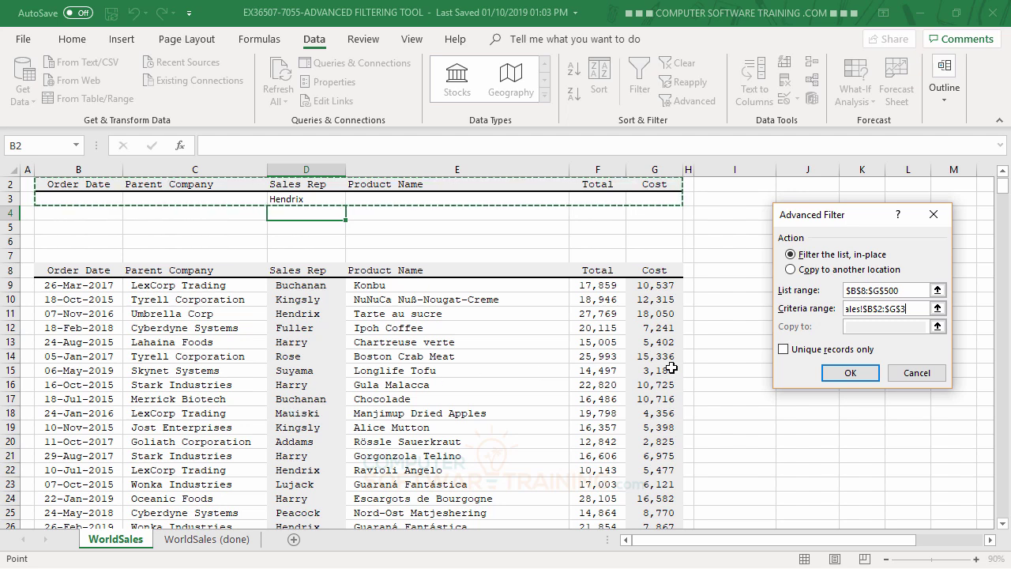
pyautogui.click(848, 371)
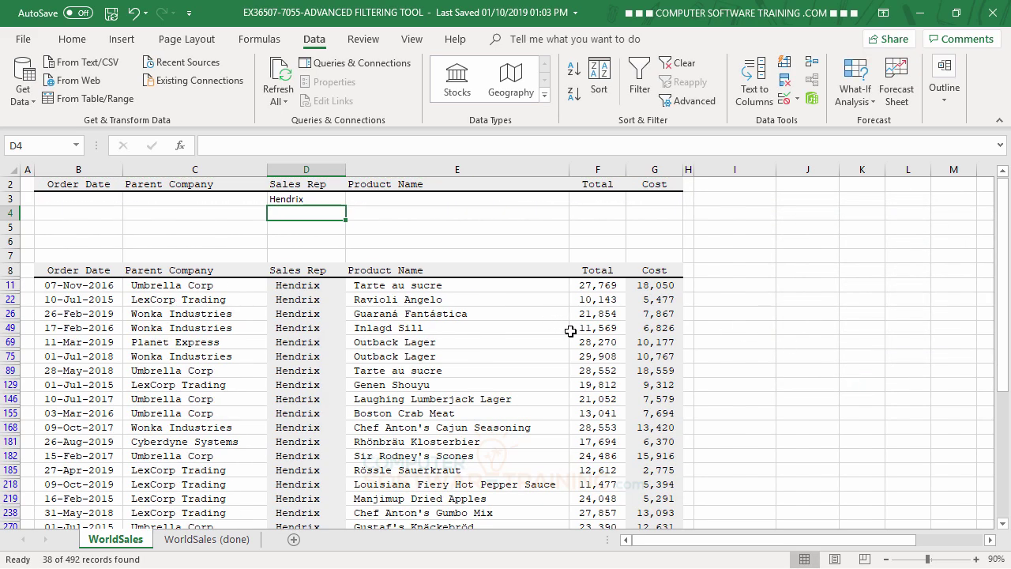
# - Enter Umbrella Corp as the Parent Company criterion in C3
pyautogui.scroll(-6, 553, 320)
pyautogui.scroll(-2, 570, 333)
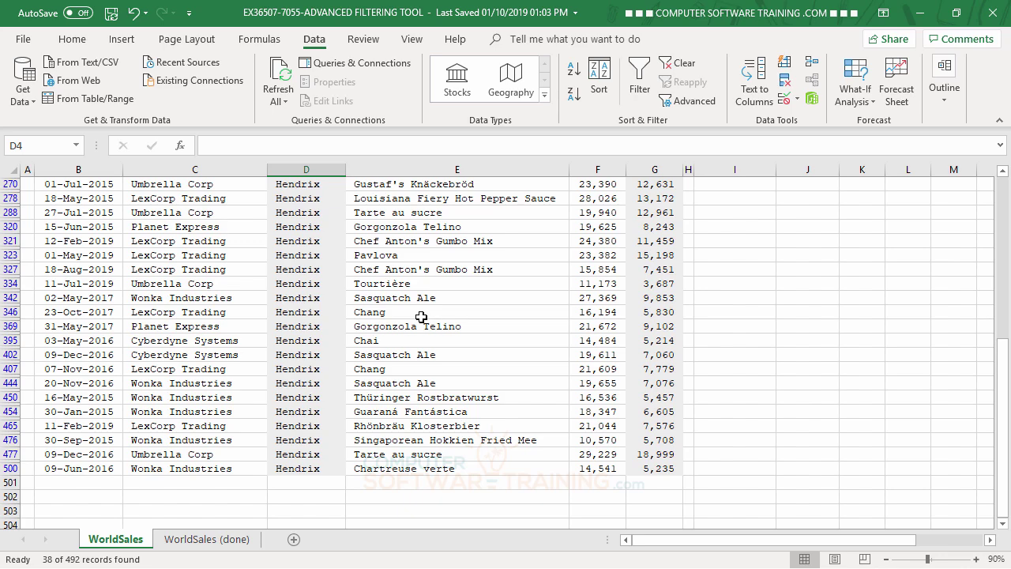
pyautogui.scroll(5, 622, 357)
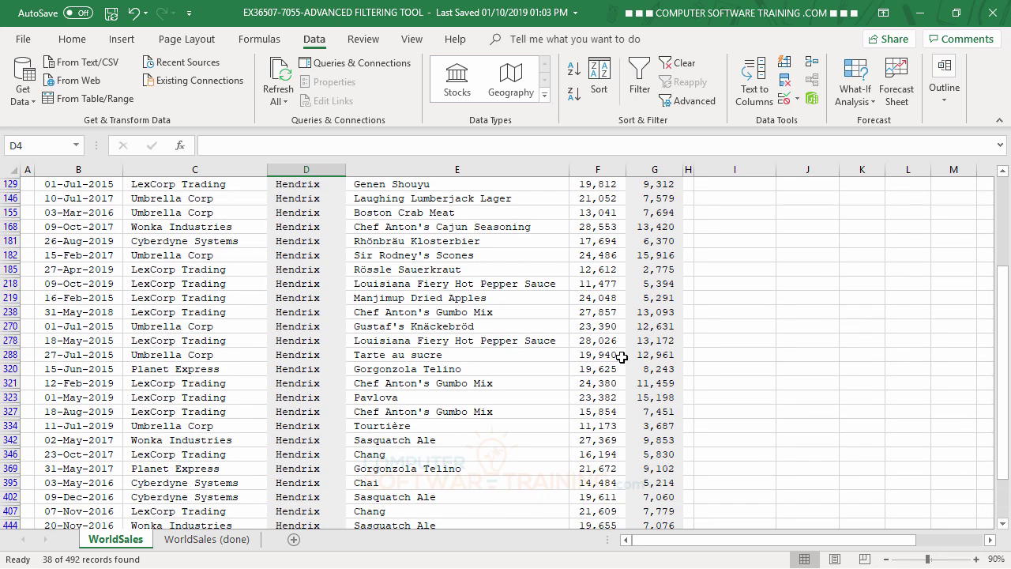
pyautogui.scroll(3, 622, 357)
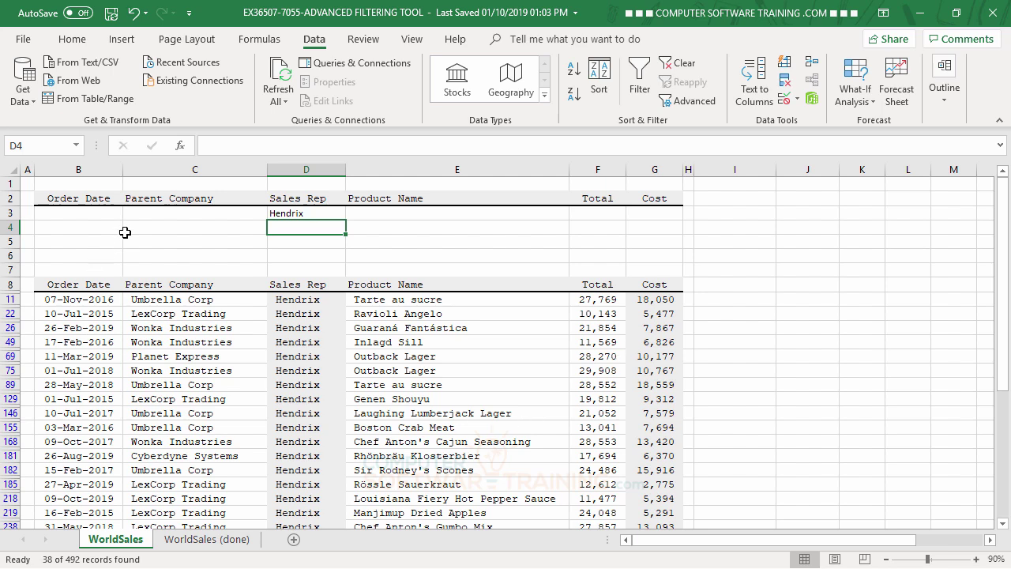
pyautogui.click(146, 217)
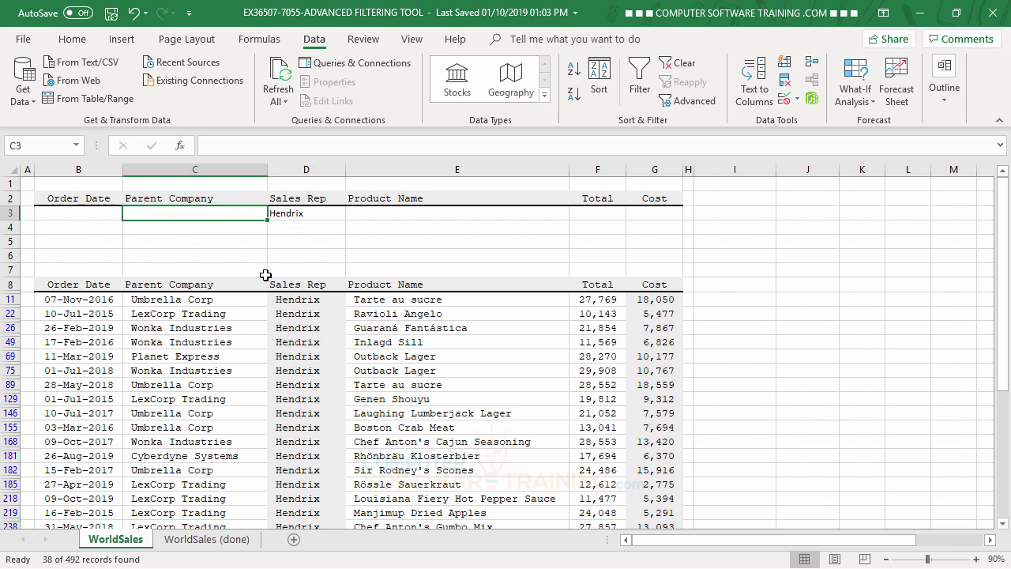
pyautogui.write('U')
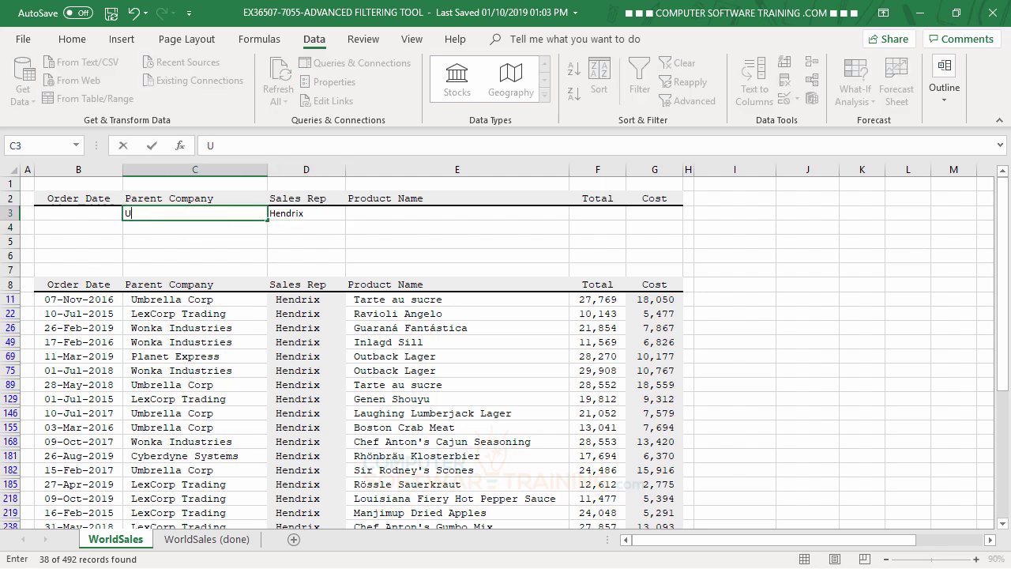
pyautogui.write('mbrella Corp')
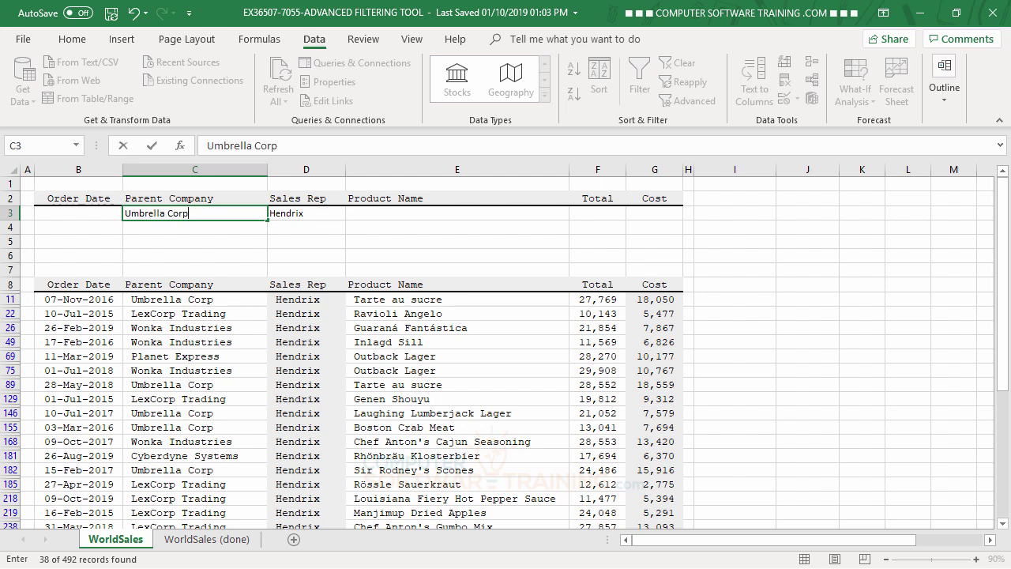
pyautogui.press('Return')
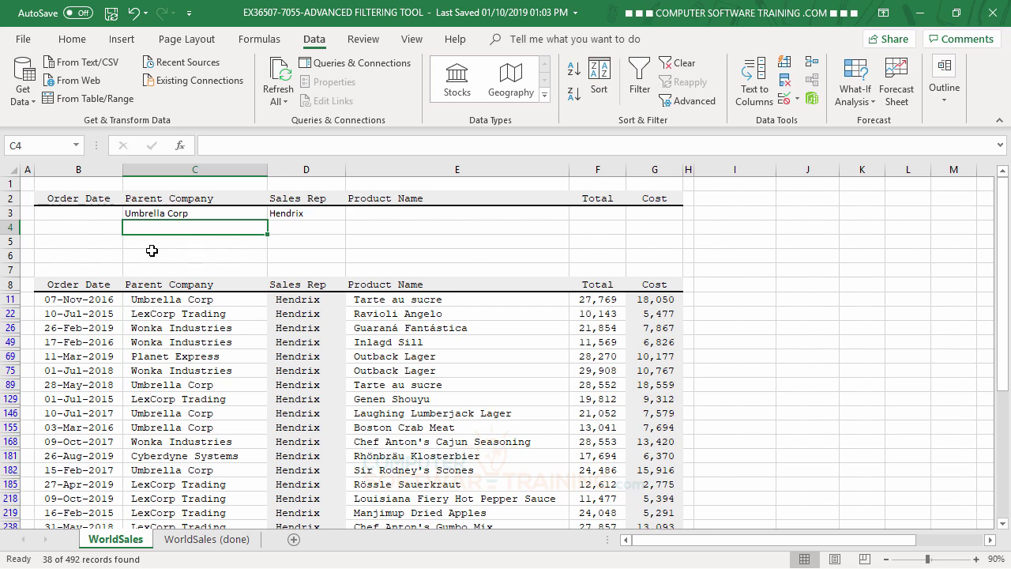
# - Replace the Parent Company criterion in C3 with Umbrella and reapply the in-place Advanced Filter with criteria range B2:G3
pyautogui.click(213, 211)
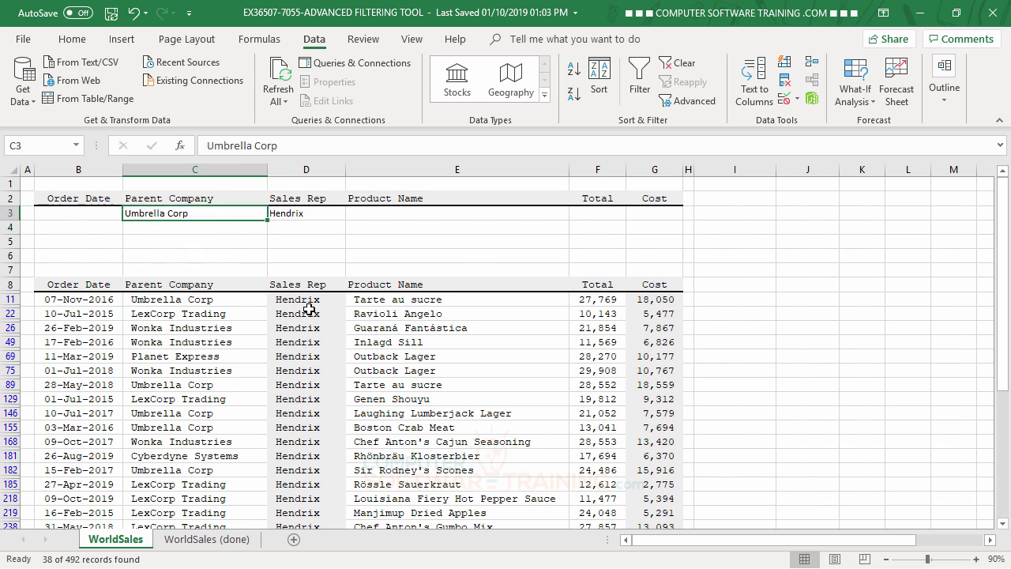
pyautogui.write('Umbre')
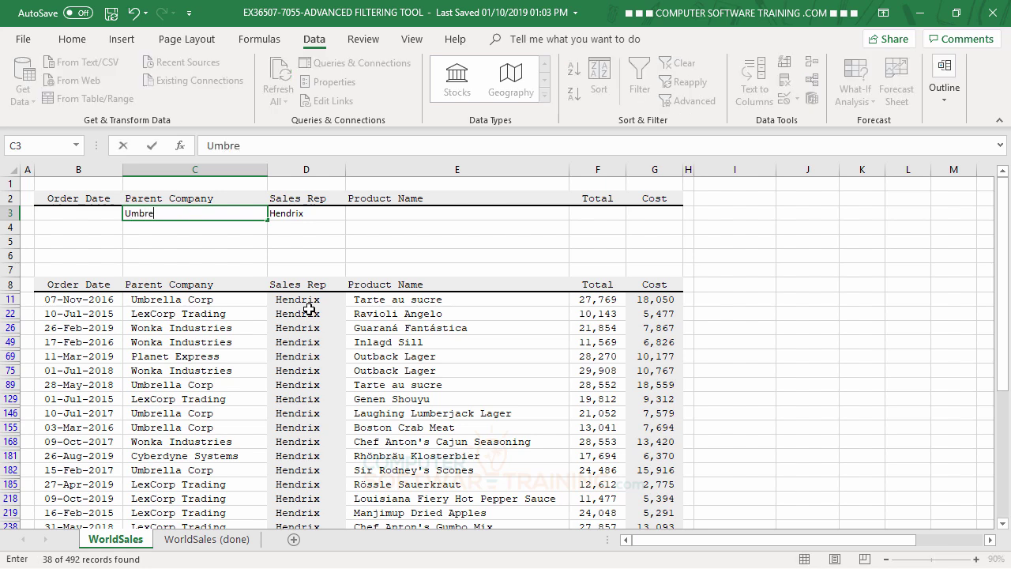
pyautogui.write('lla')
pyautogui.press('Return')
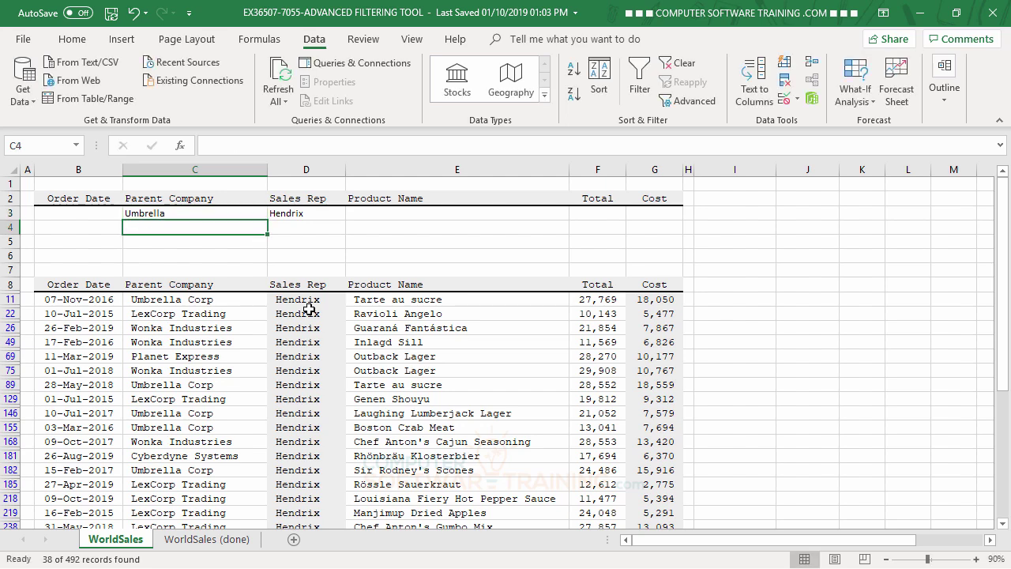
pyautogui.click(687, 103)
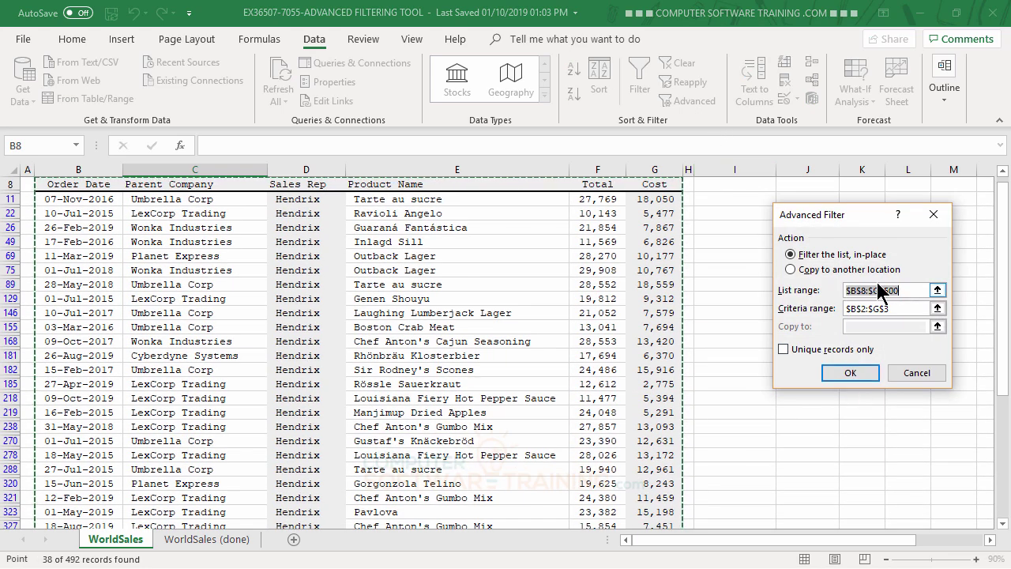
pyautogui.click(850, 374)
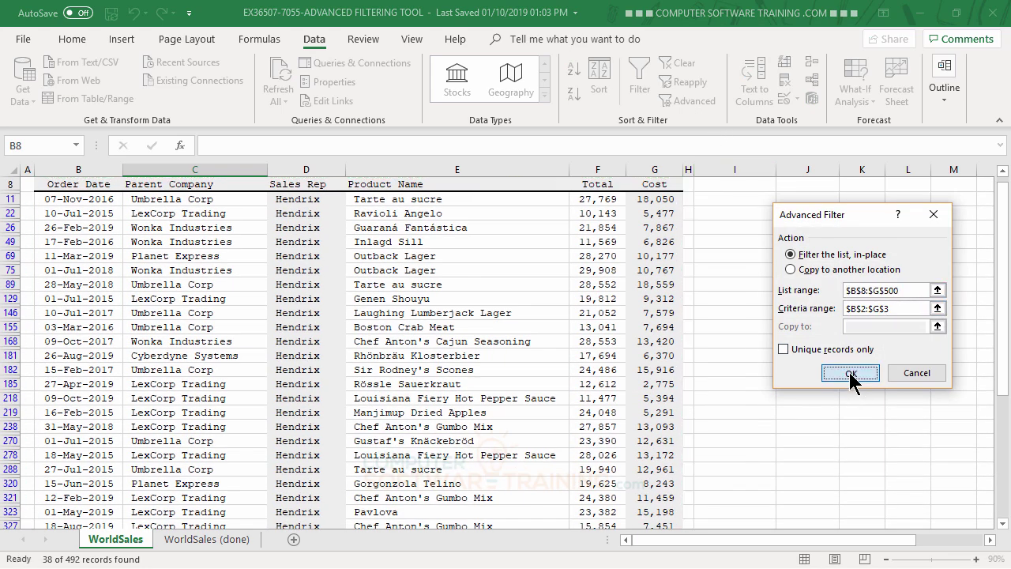
pyautogui.scroll(2, 521, 387)
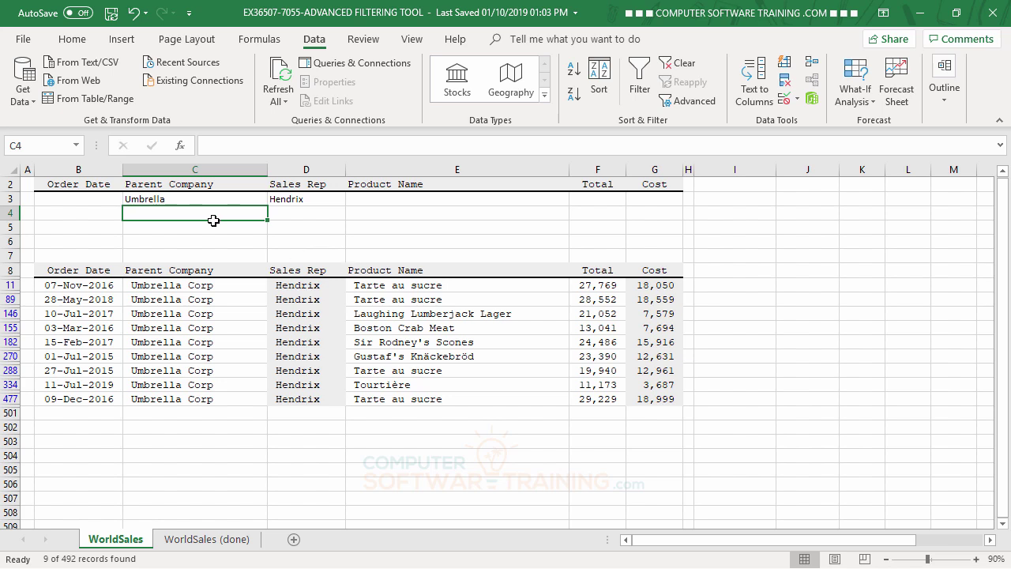
# - Clear the criteria in C3:D3 and rerun the Advanced Filter with the same ranges to restore the full list
pyautogui.moveTo(175, 201); pyautogui.dragTo(287, 203)
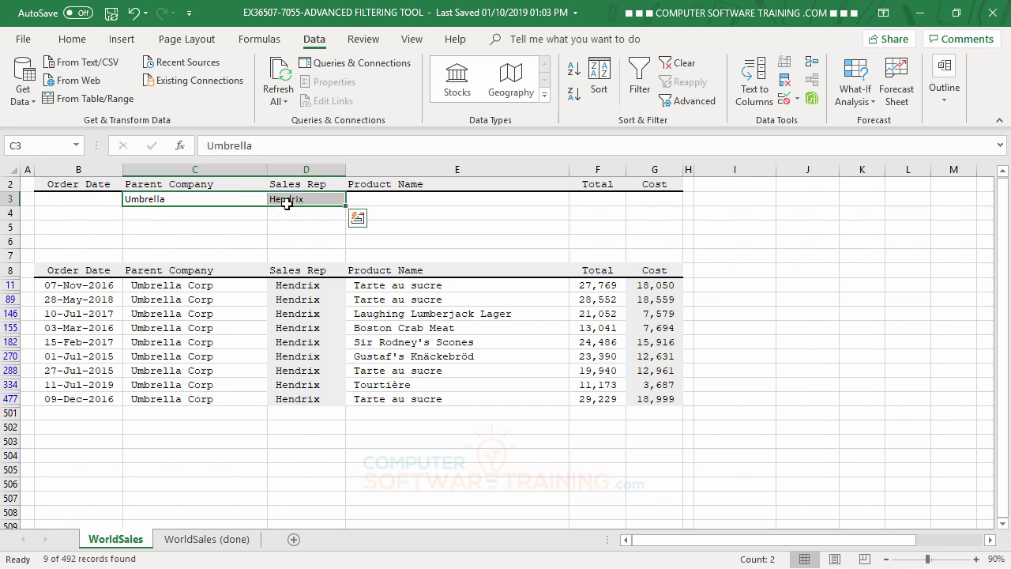
pyautogui.press('Delete')
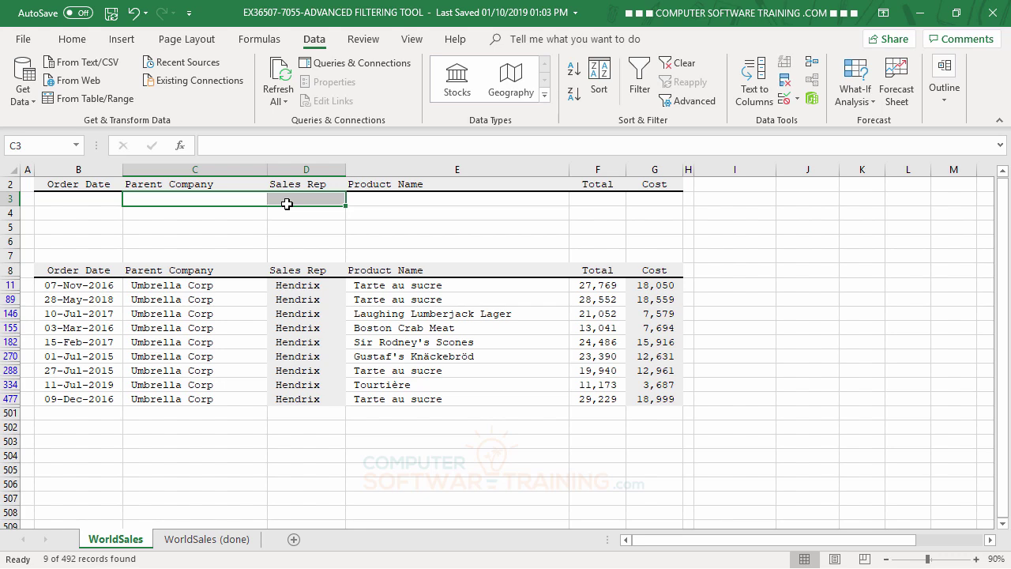
pyautogui.click(700, 102)
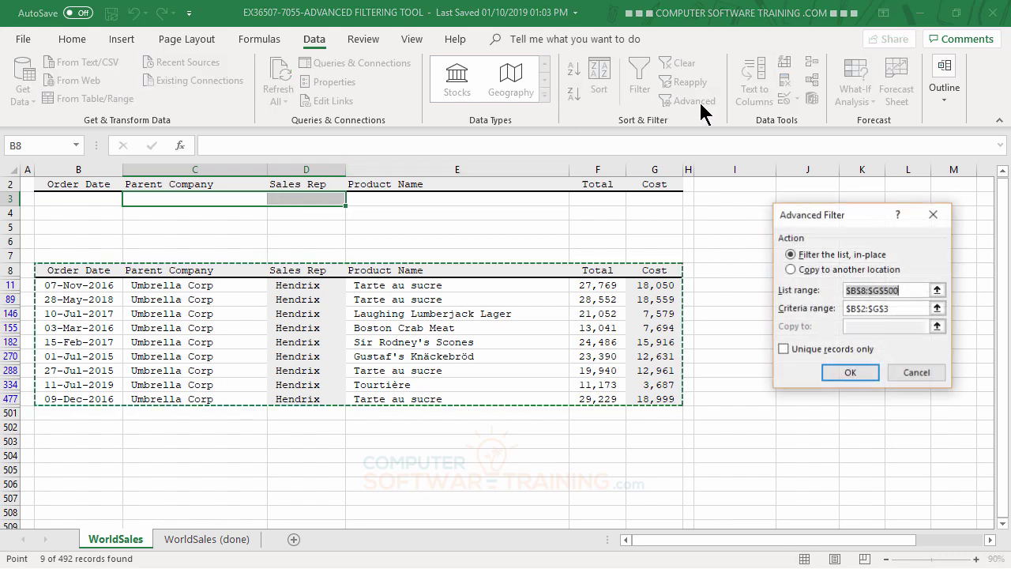
pyautogui.click(851, 371)
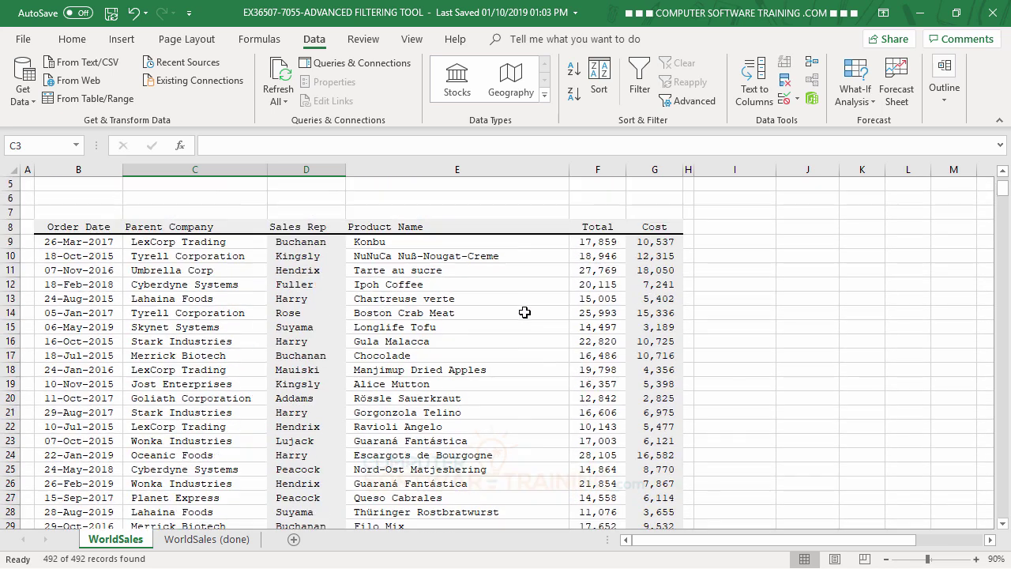
# - Enter three sales reps' surnames as criteria in D3, D4 and D5, one per row beneath the Sales Rep criteria header
pyautogui.click(177, 214)
pyautogui.click(316, 212)
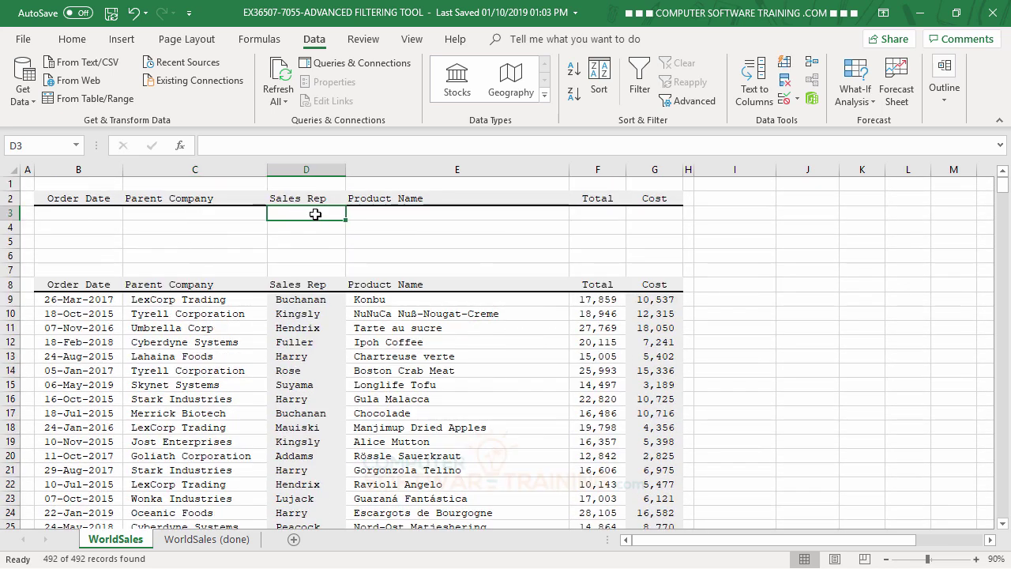
pyautogui.click(203, 212)
pyautogui.click(293, 212)
pyautogui.write('Hen')
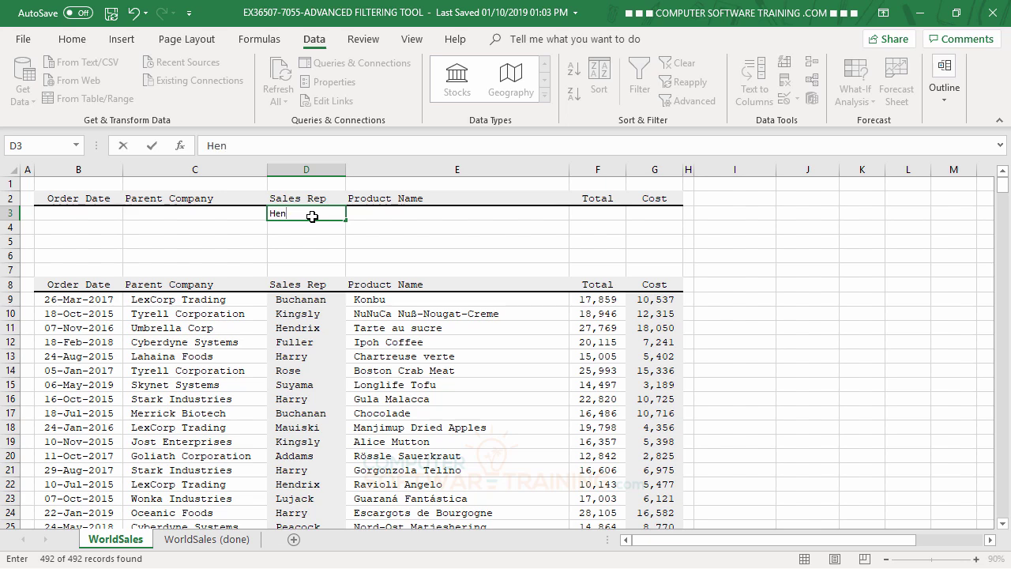
pyautogui.write('drix')
pyautogui.press('Return')
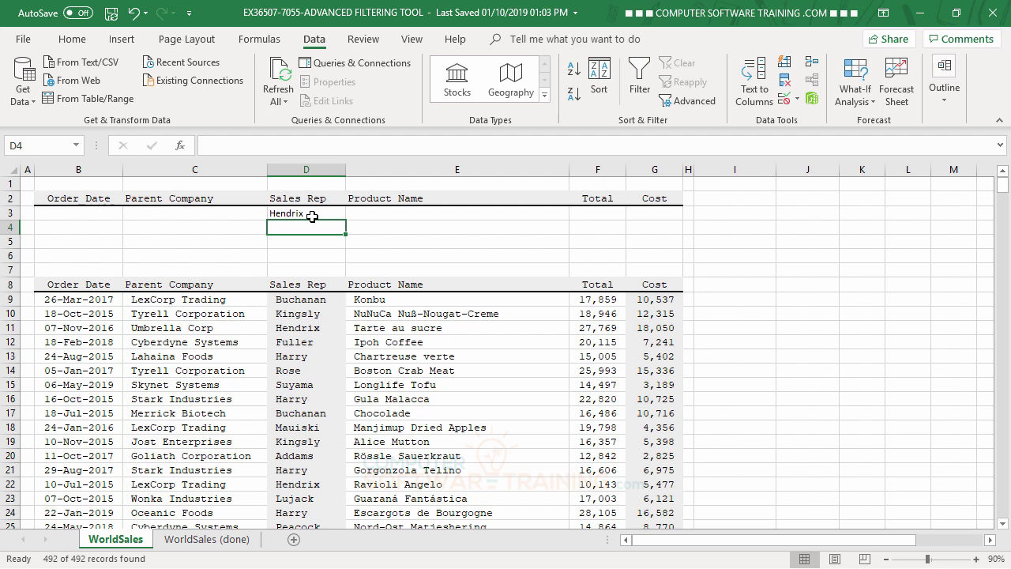
pyautogui.write('Lujack')
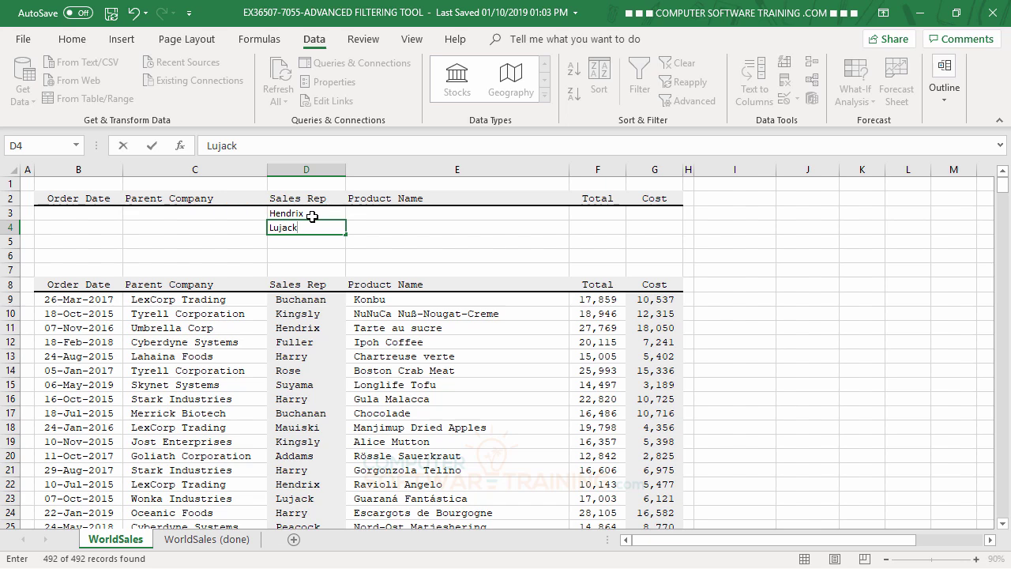
pyautogui.press('Return')
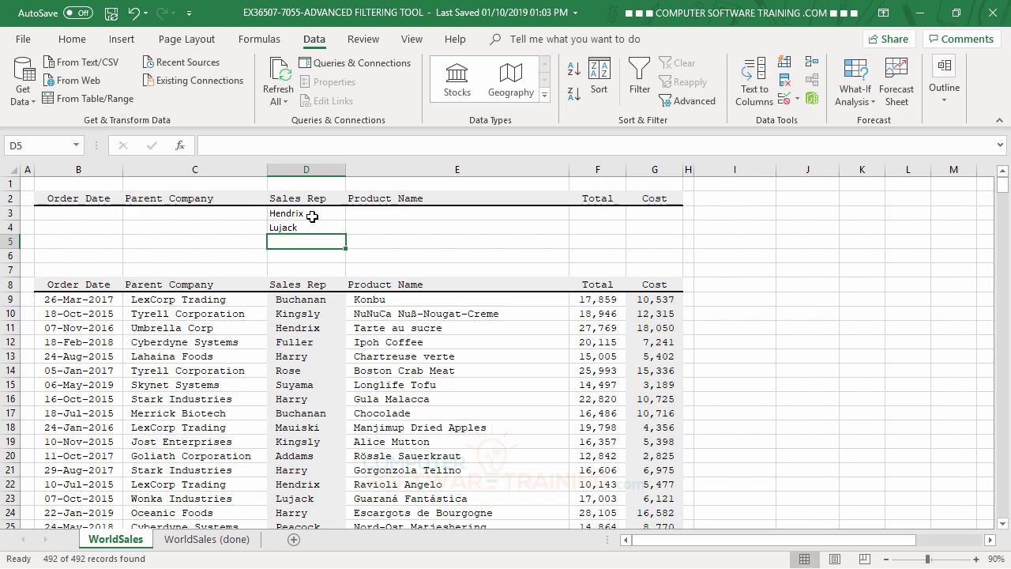
pyautogui.write('Peacock')
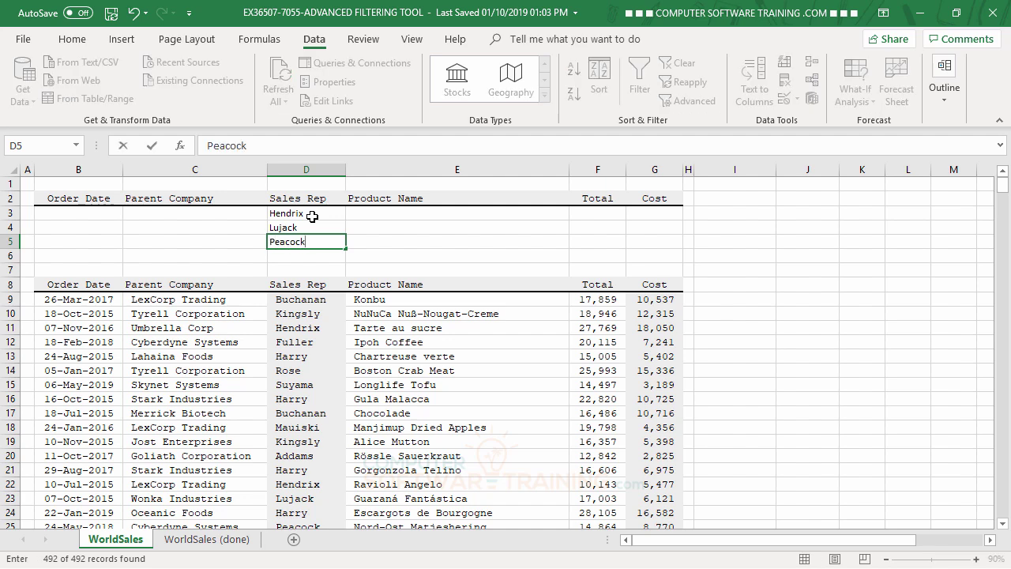
pyautogui.press('Return')
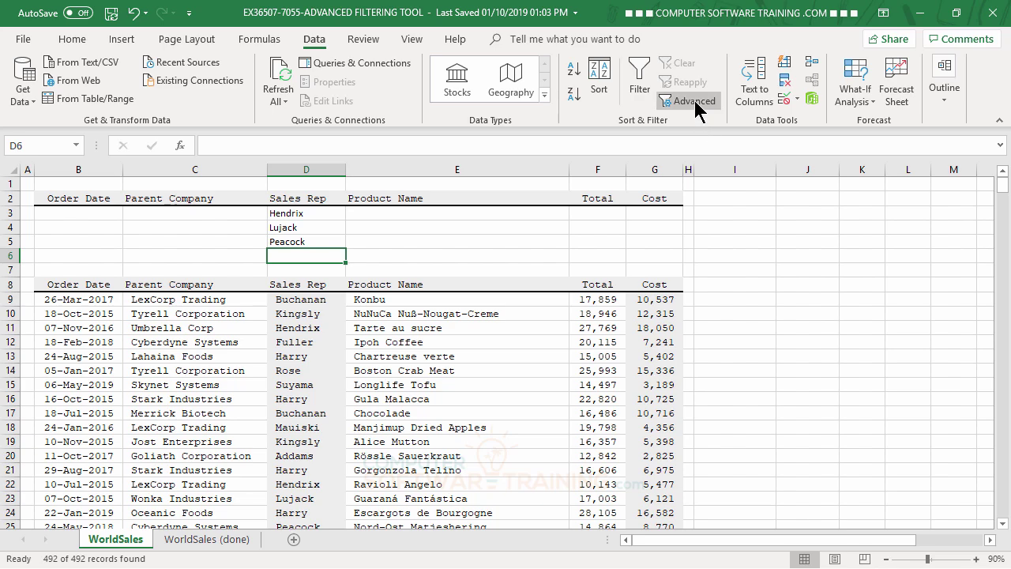
# - Apply the Advanced Filter in place to B8:G500 with the criteria range extended to B2:G5
pyautogui.click(696, 103)
pyautogui.scroll(3, 679, 316)
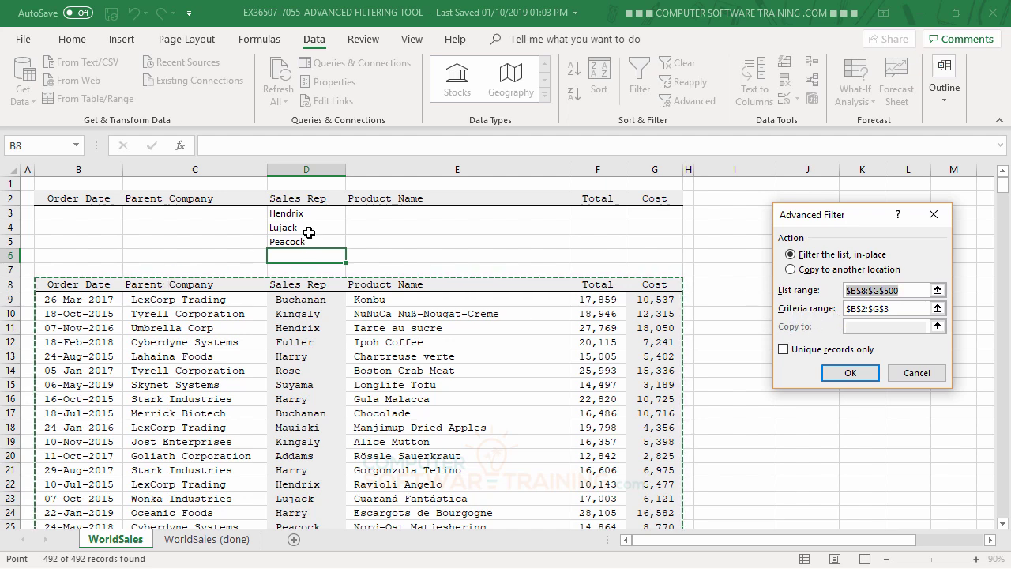
pyautogui.click(895, 310)
pyautogui.press('End')
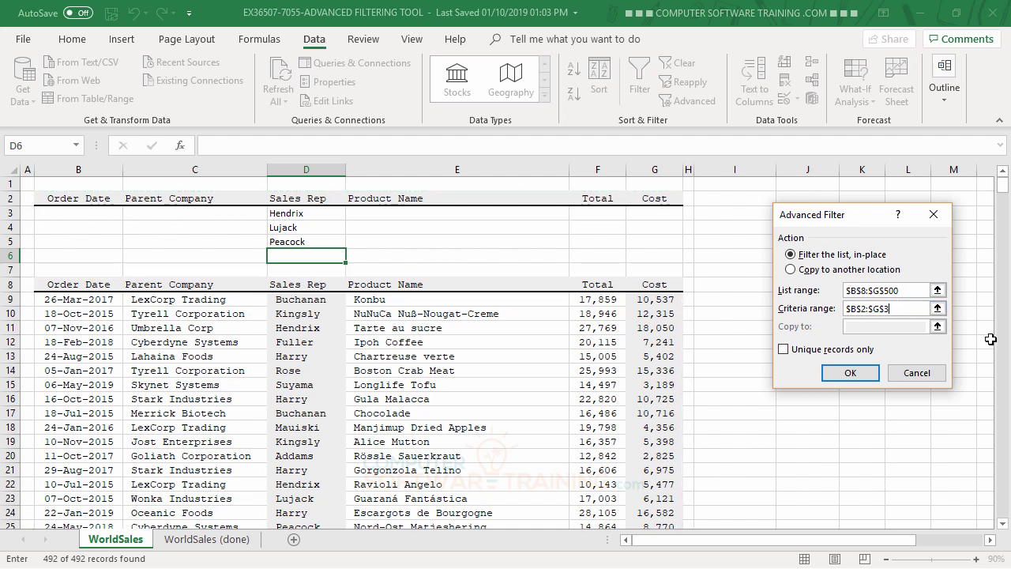
pyautogui.press('BackSpace')
pyautogui.moveTo(904, 308); pyautogui.dragTo(832, 308)
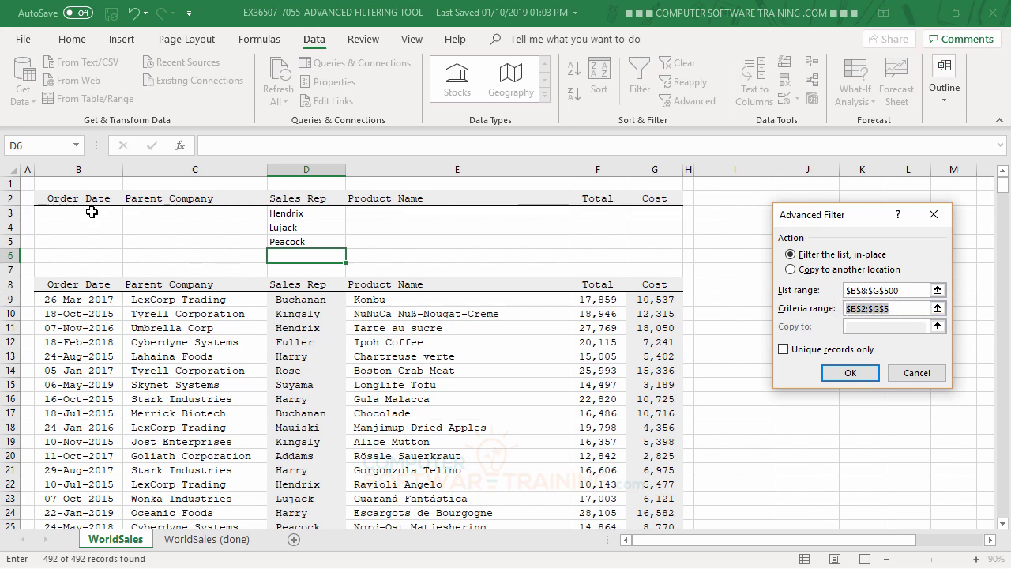
pyautogui.moveTo(71, 204); pyautogui.dragTo(649, 240)
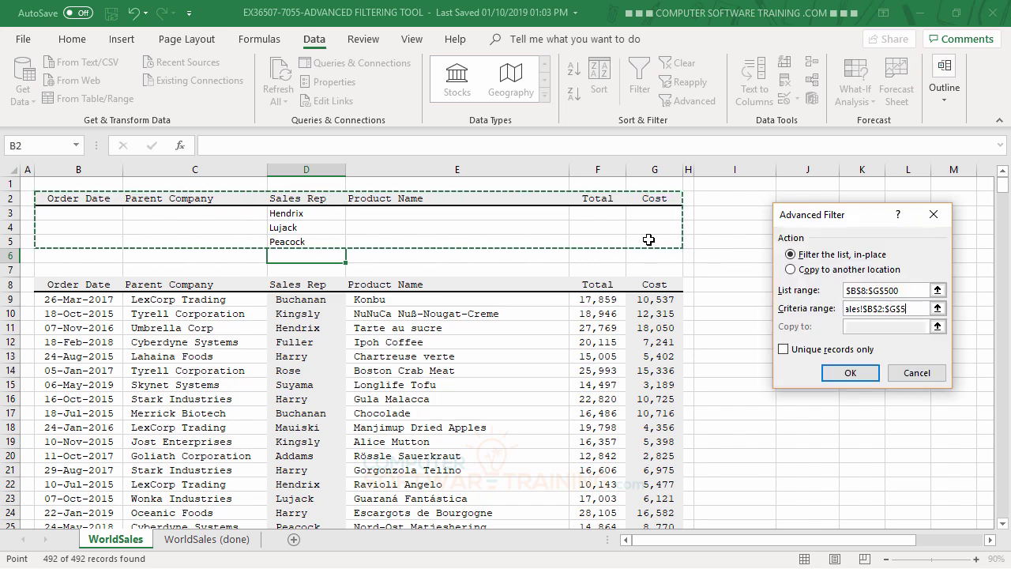
pyautogui.click(835, 369)
pyautogui.scroll(-8, 635, 399)
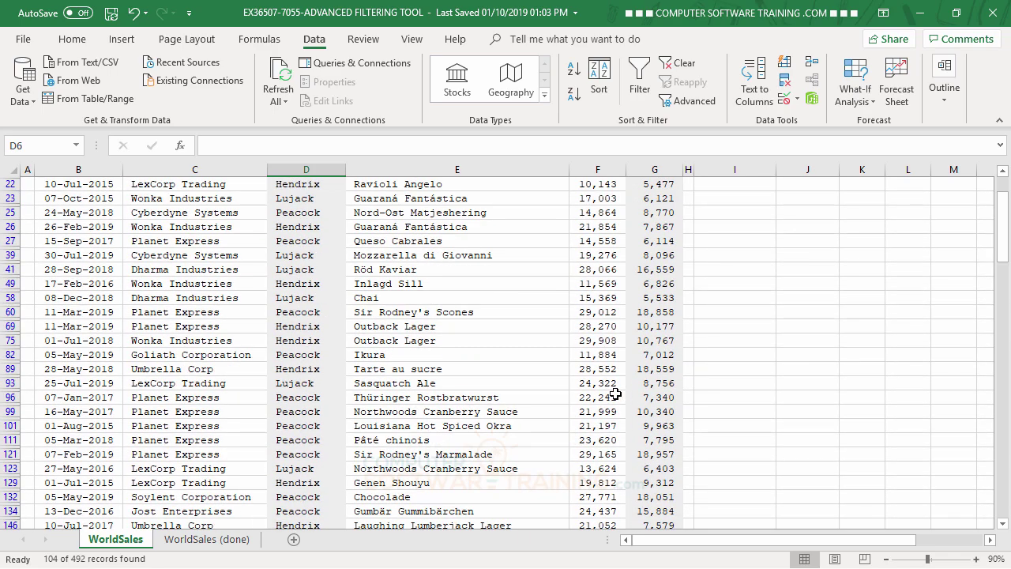
# - Enter Outback Lager as the Product Name criterion in E3 and rerun the in-place Advanced Filter with criteria range B2:G5
pyautogui.scroll(-8, 613, 393)
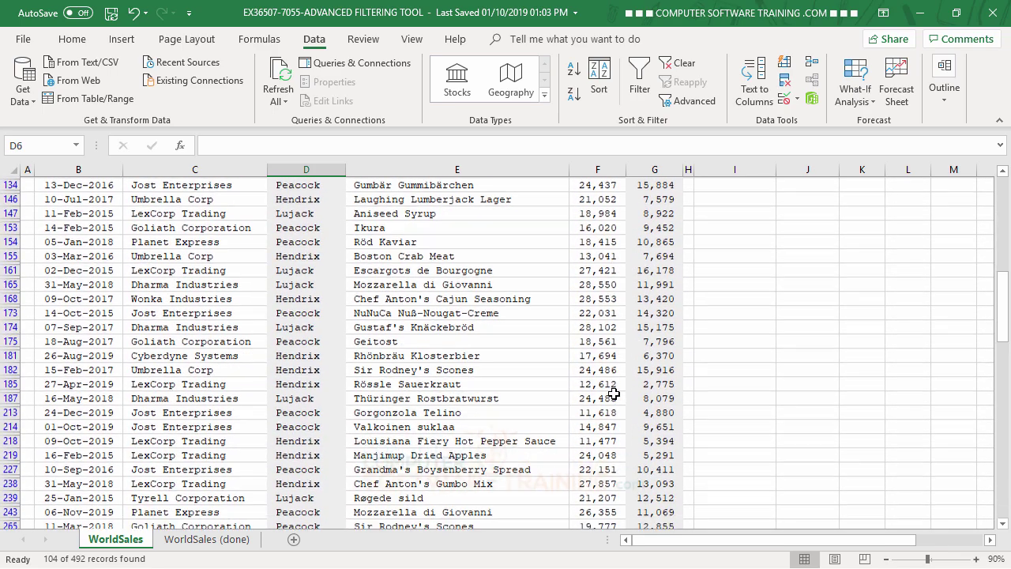
pyautogui.scroll(16, 609, 393)
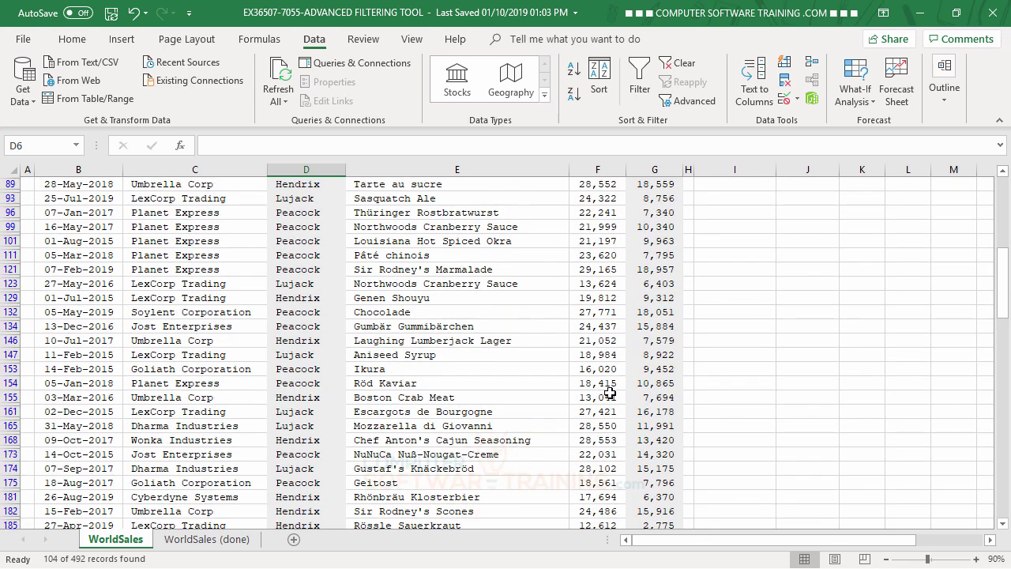
pyautogui.scroll(3, 610, 392)
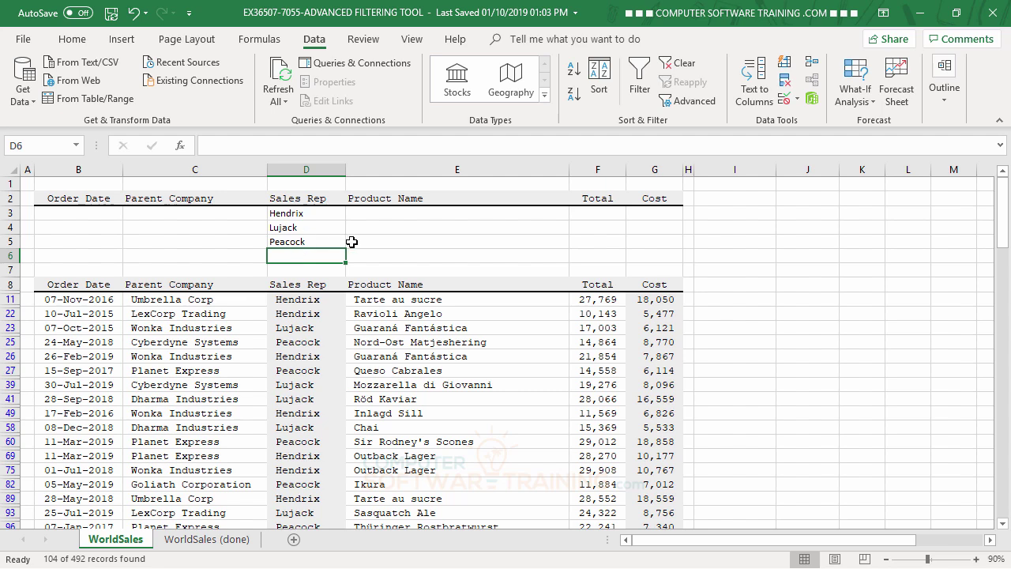
pyautogui.click(387, 213)
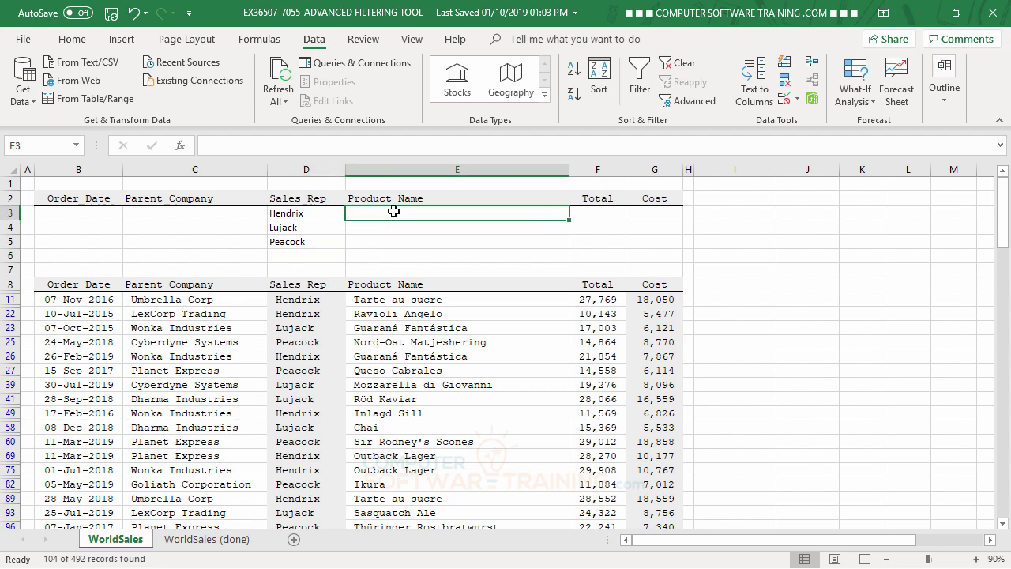
pyautogui.write('Outback')
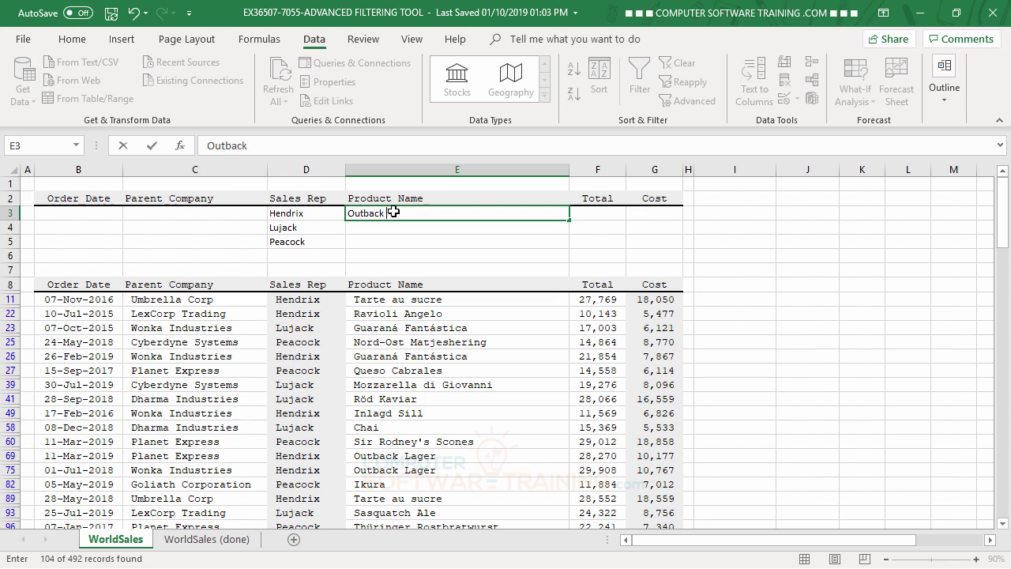
pyautogui.write(' Lager')
pyautogui.press('Return')
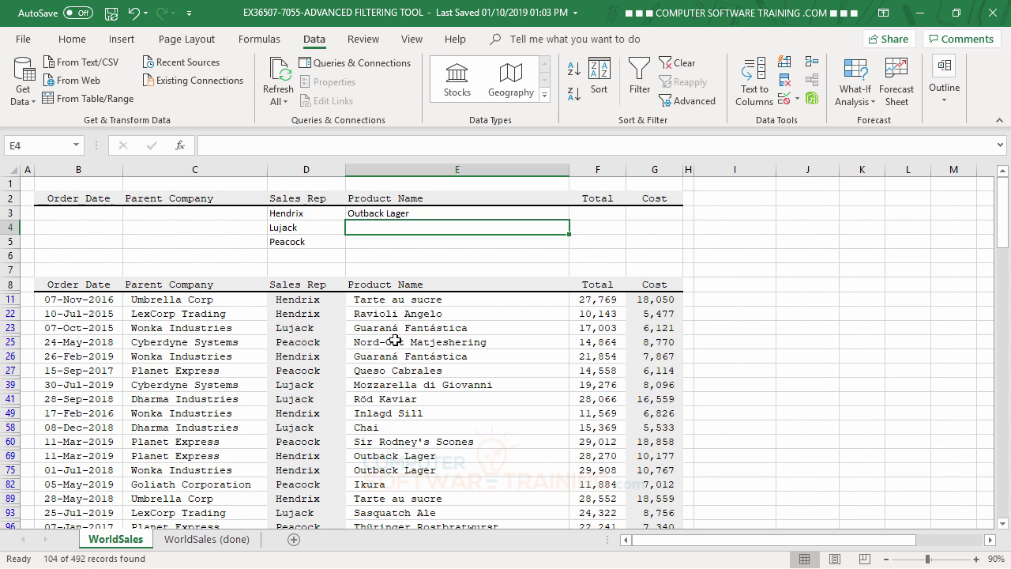
pyautogui.click(694, 101)
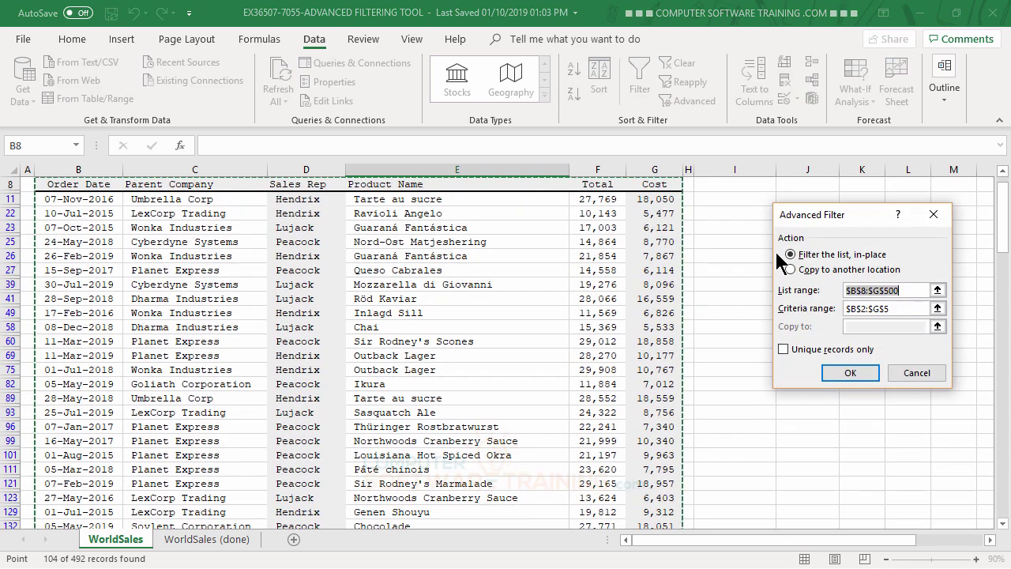
pyautogui.click(849, 373)
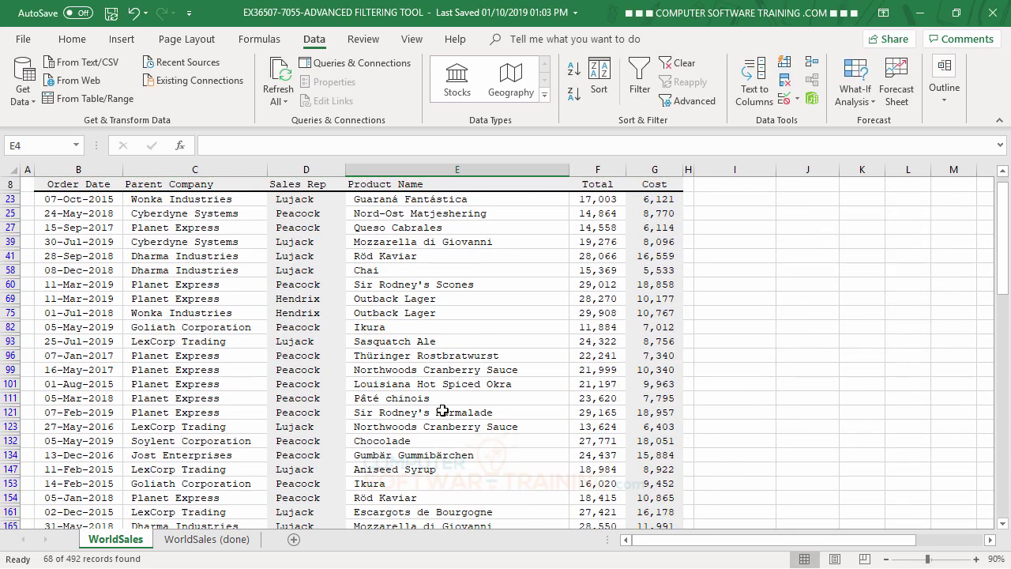
# - Fill the Outback Lager criterion from E3 down to E5 so each sales rep row carries it
pyautogui.scroll(3, 435, 404)
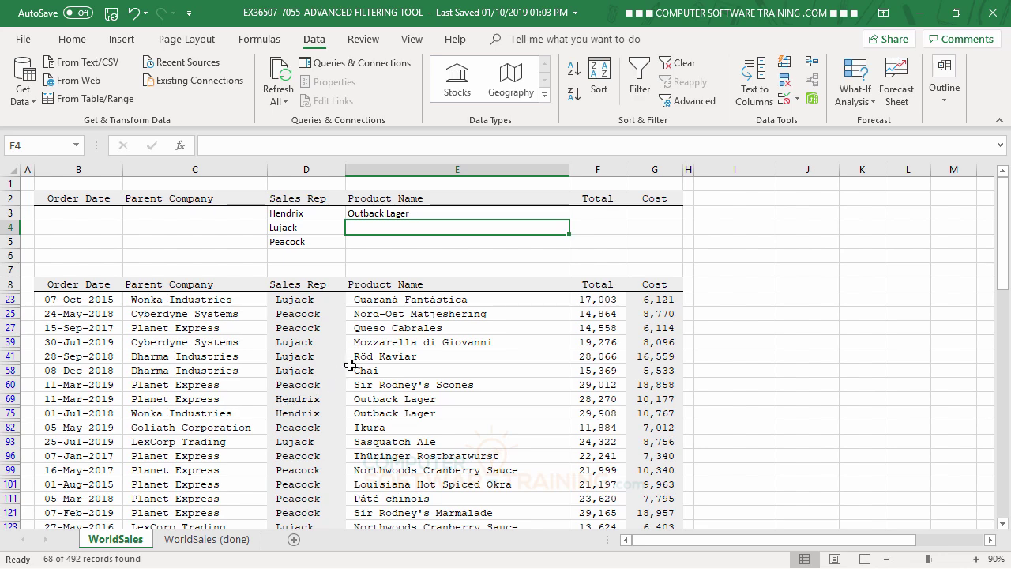
pyautogui.scroll(-1, 412, 349)
pyautogui.scroll(1, 418, 345)
pyautogui.scroll(-6, 420, 343)
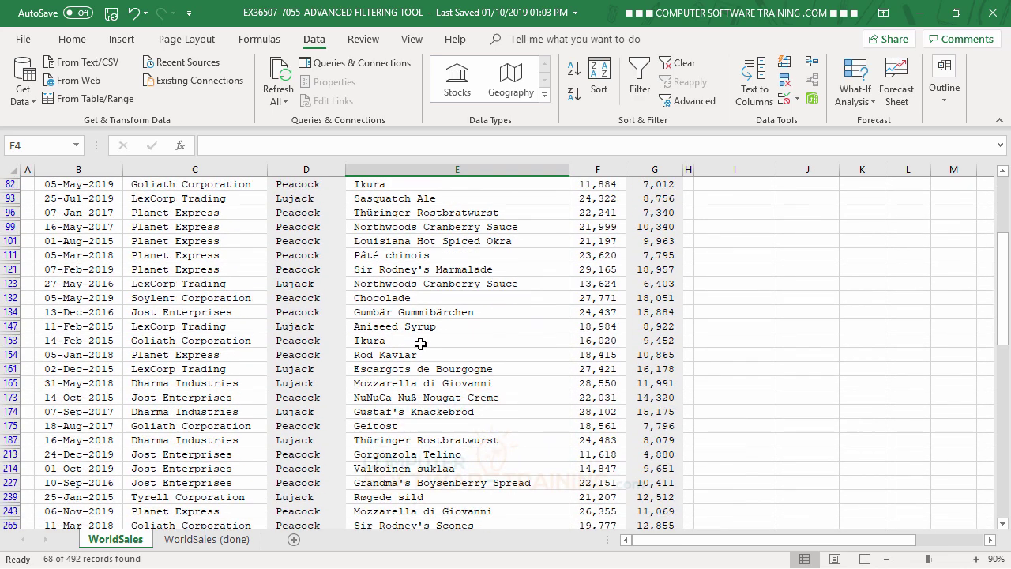
pyautogui.scroll(1, 420, 344)
pyautogui.scroll(5, 420, 343)
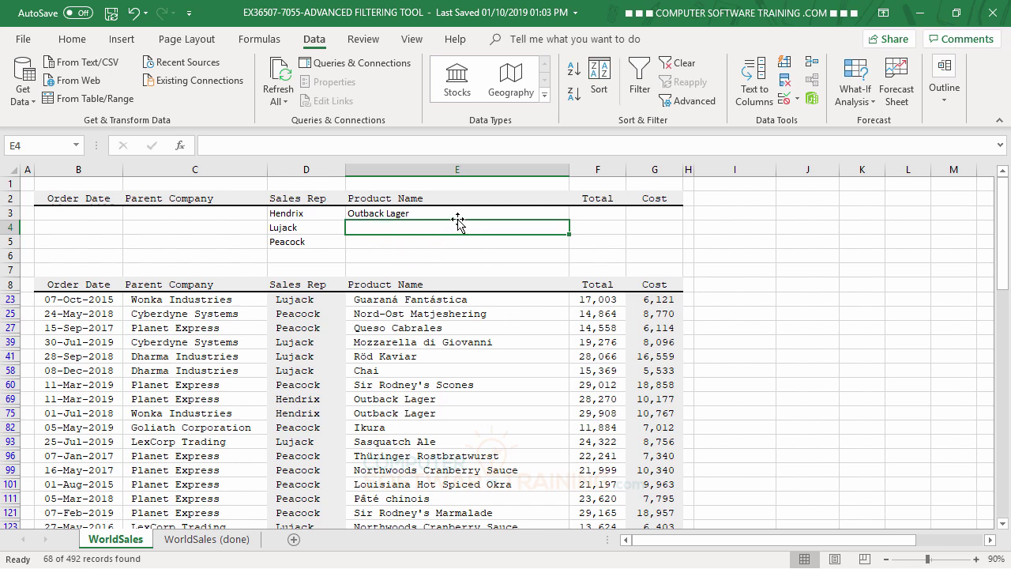
pyautogui.click(418, 214)
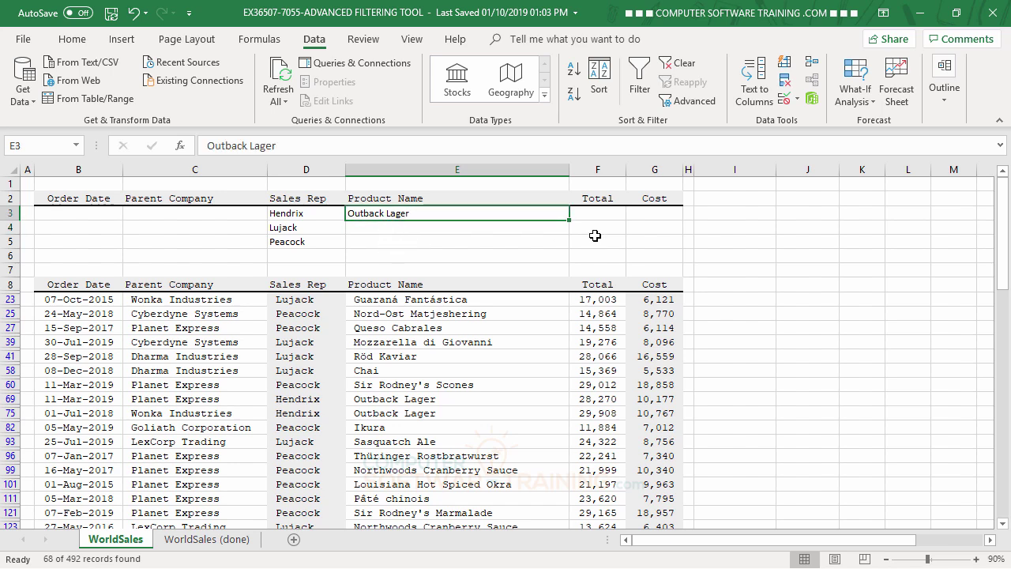
pyautogui.moveTo(568, 219); pyautogui.dragTo(570, 247)
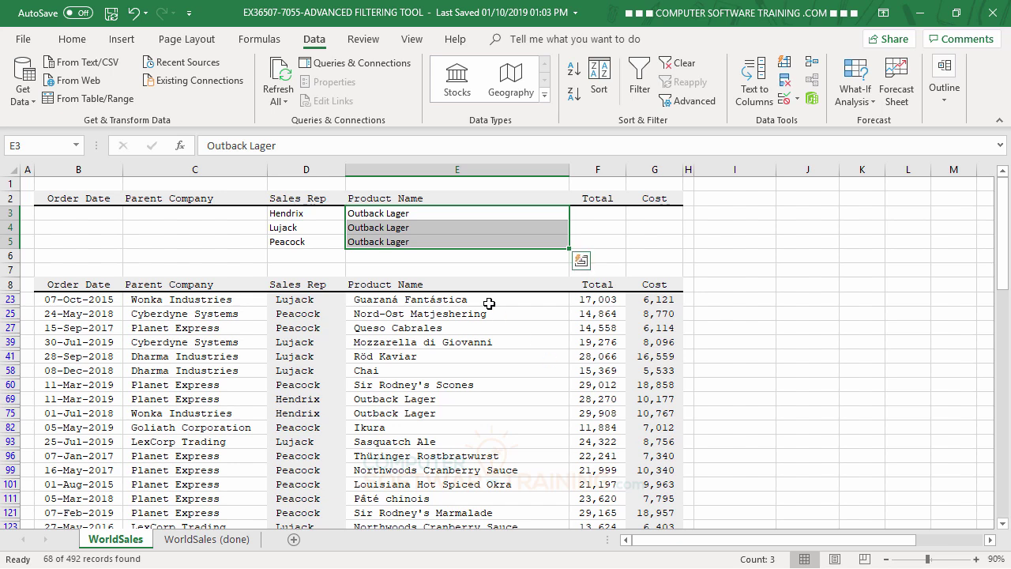
pyautogui.click(476, 240)
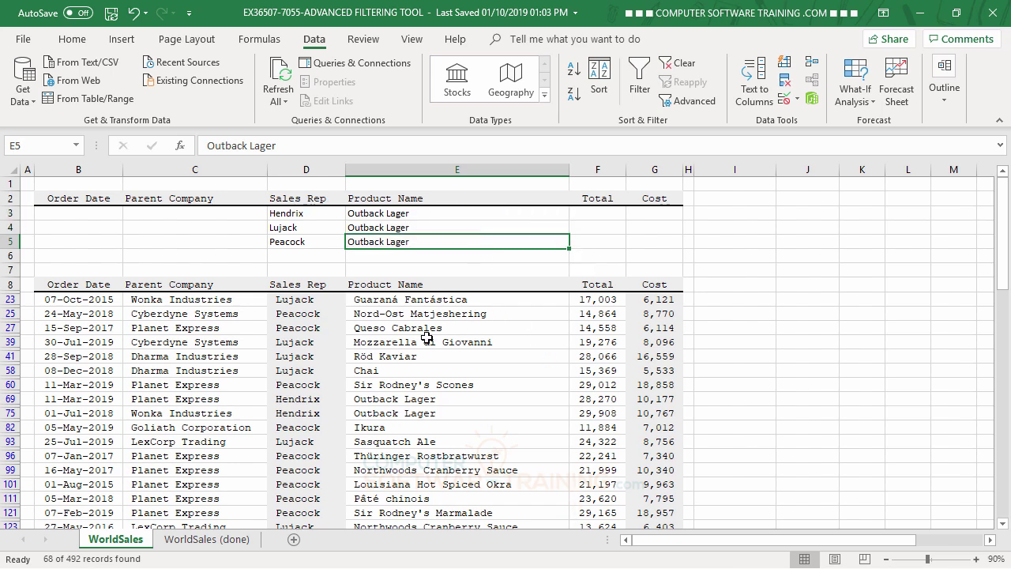
# - Reapply the in-place Advanced Filter to B8:G500 using the criteria range B2:G5
pyautogui.click(687, 103)
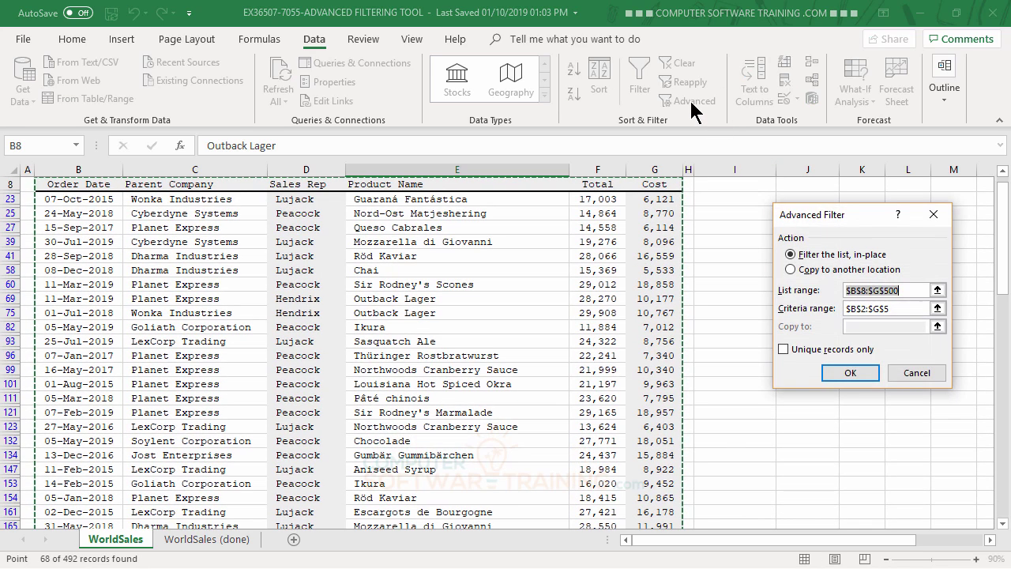
pyautogui.click(842, 376)
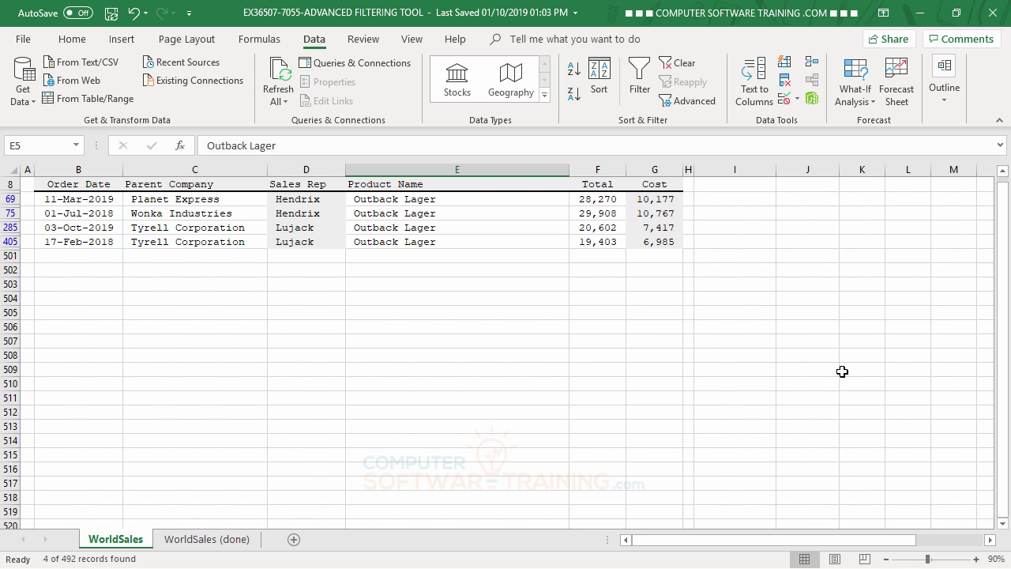
pyautogui.scroll(3, 519, 289)
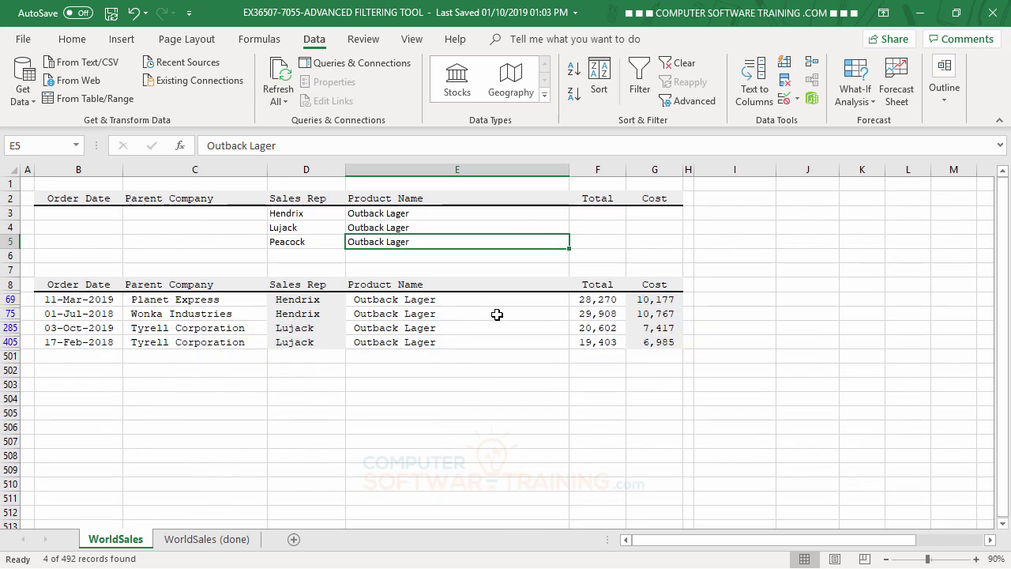
# - Clear the Sales Rep and Product Name criteria in D3:E5 and rerun the Advanced Filter to restore the full list
pyautogui.moveTo(287, 213); pyautogui.dragTo(384, 242)
pyautogui.press('Delete')
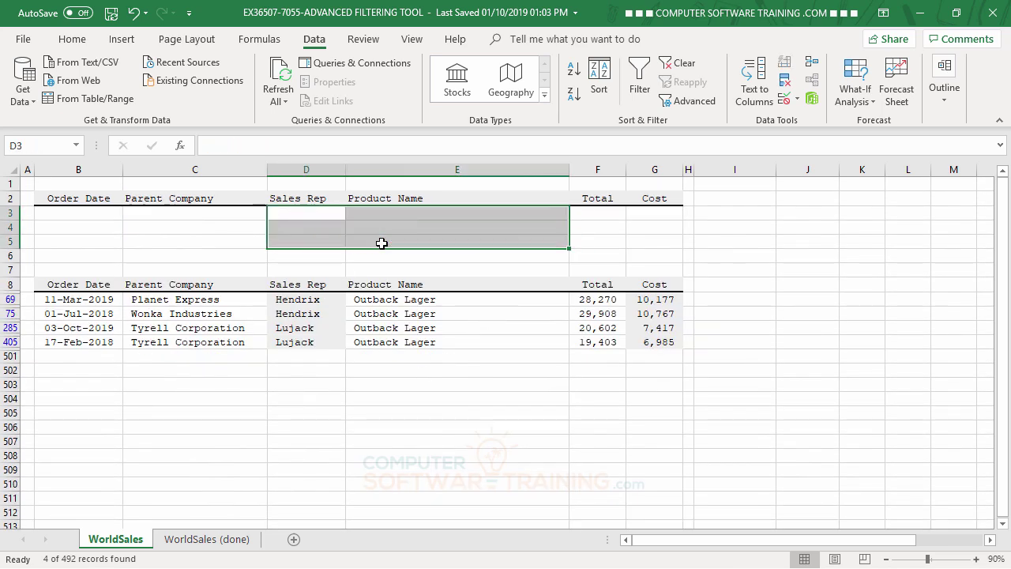
pyautogui.click(689, 101)
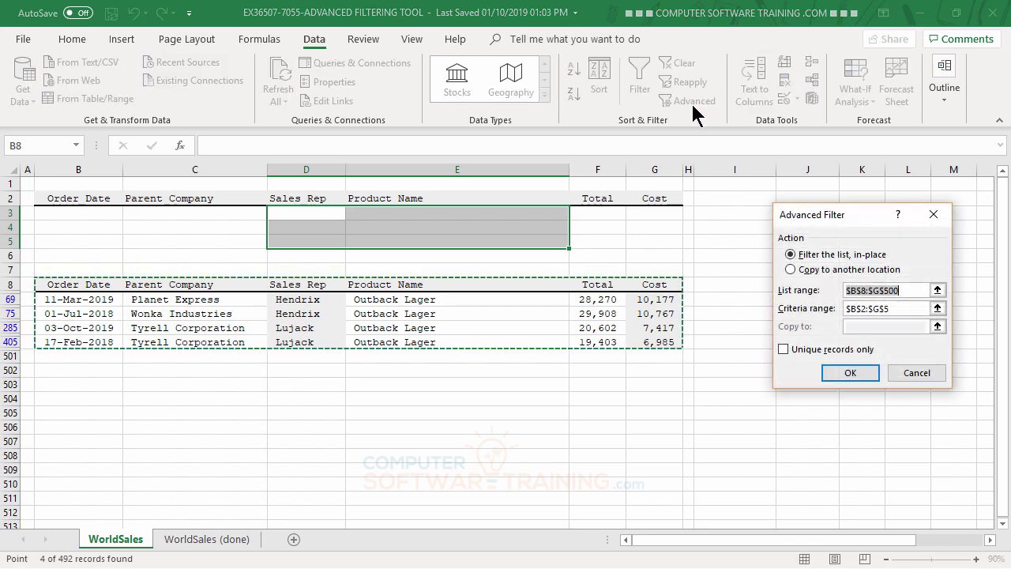
pyautogui.click(840, 372)
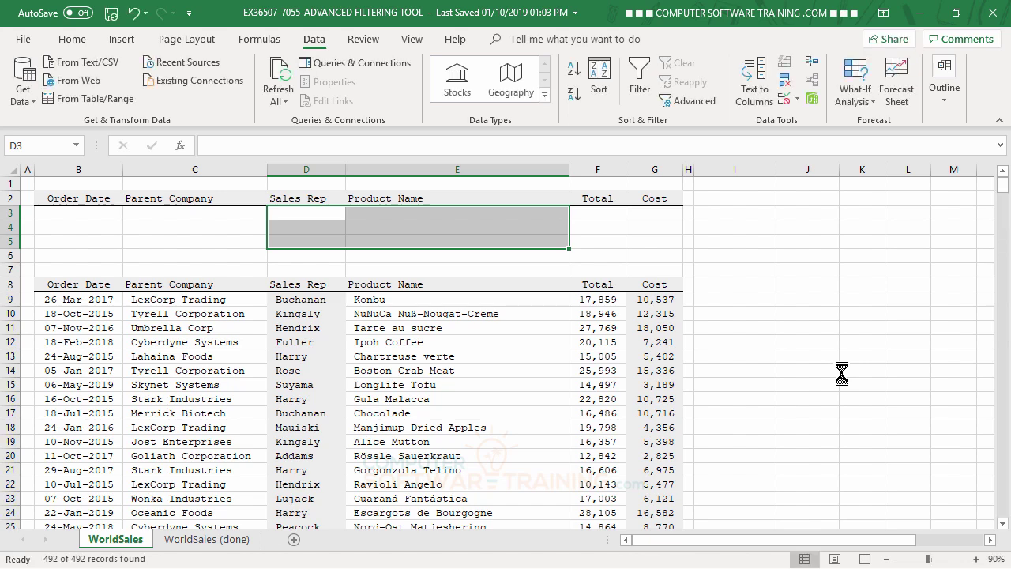
# - Enter 01/01/2018 as the Order Date criterion in B3
pyautogui.click(639, 328)
pyautogui.scroll(-5, 589, 365)
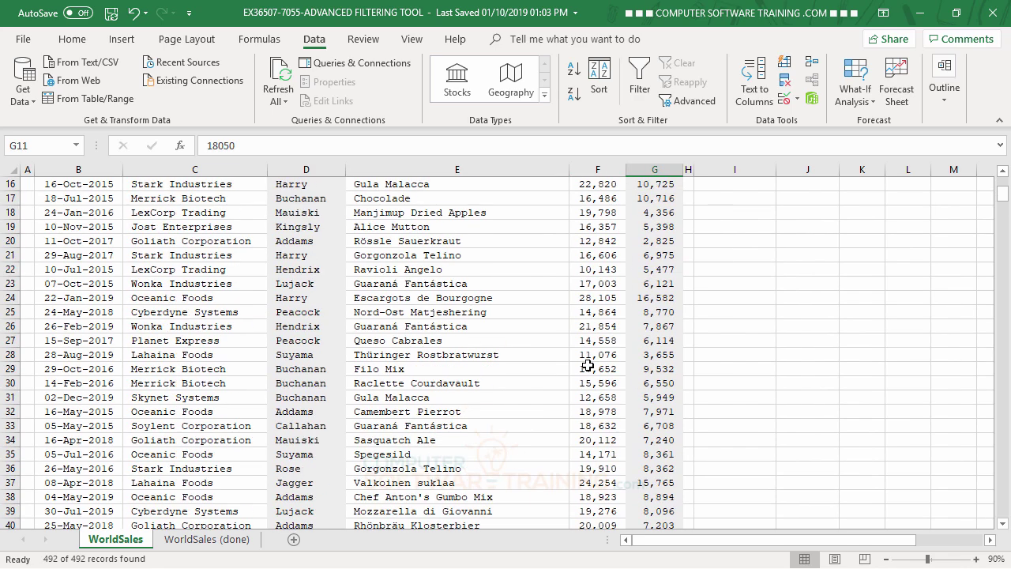
pyautogui.scroll(-4, 589, 364)
pyautogui.scroll(5, 585, 364)
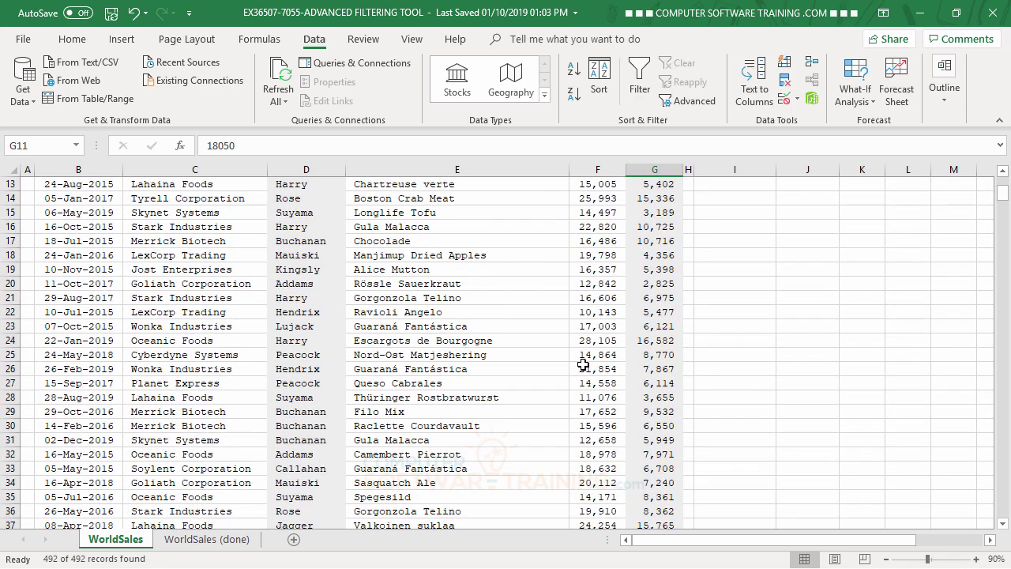
pyautogui.scroll(4, 583, 364)
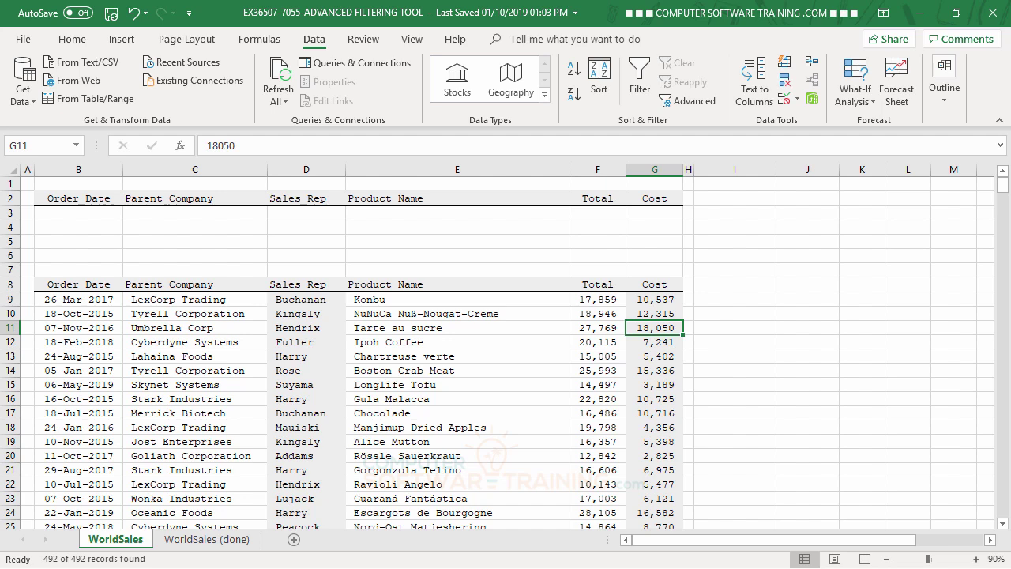
pyautogui.click(87, 214)
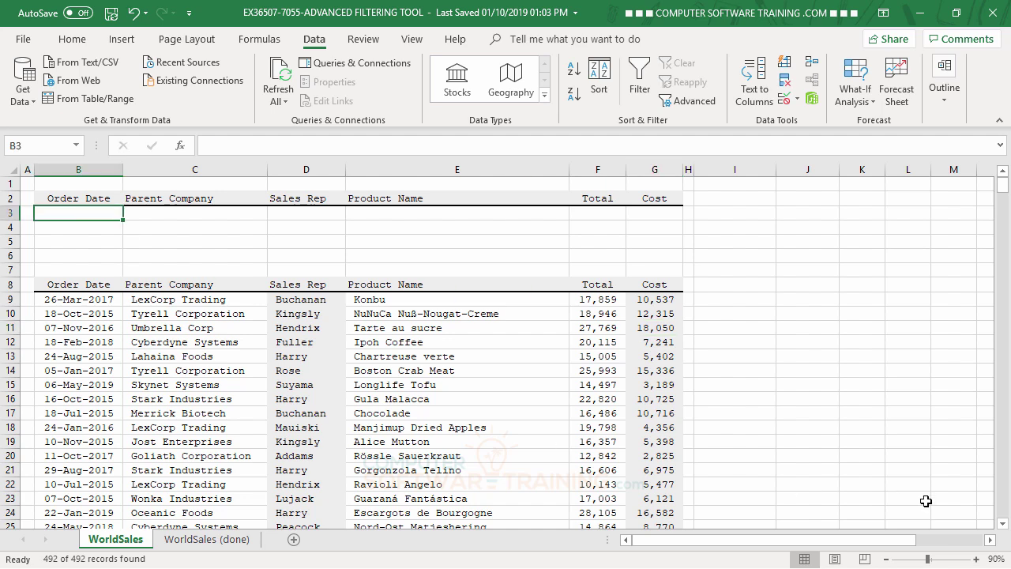
pyautogui.write('1/1/')
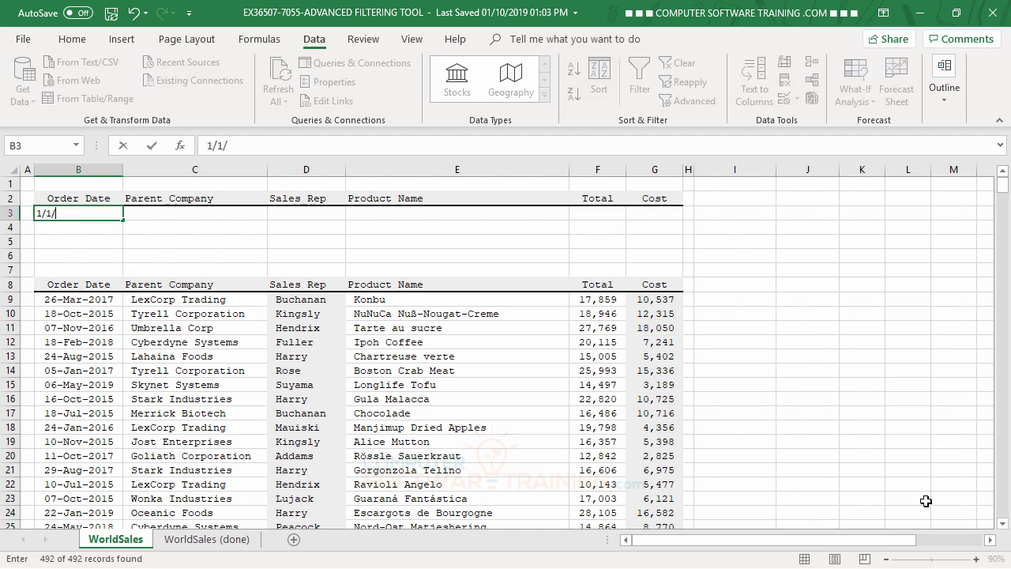
pyautogui.write('01/2018')
pyautogui.press('Return')
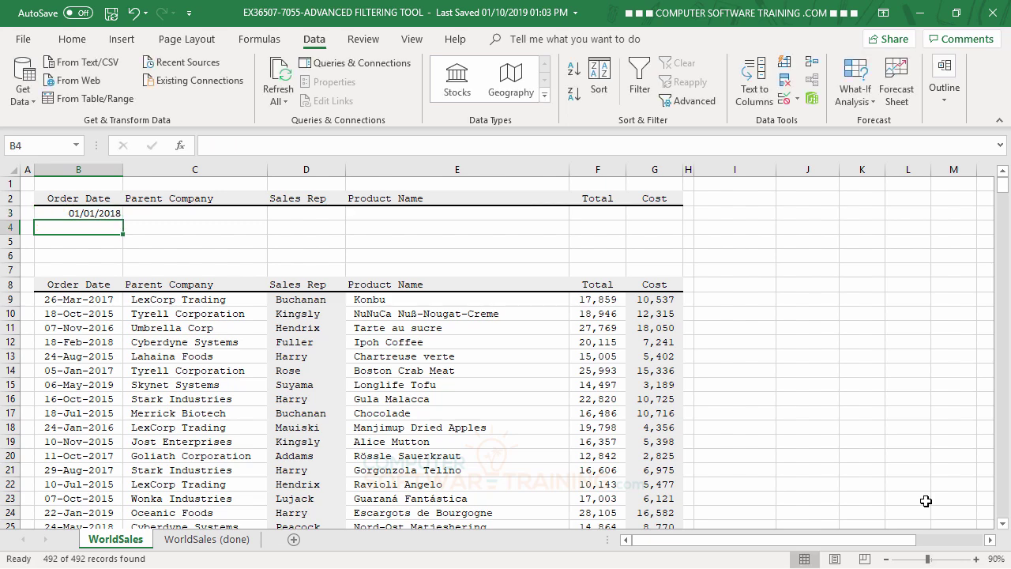
# - Apply the Advanced Filter in place to B8:G500 with the criteria range reduced to B2:G3
pyautogui.click(689, 103)
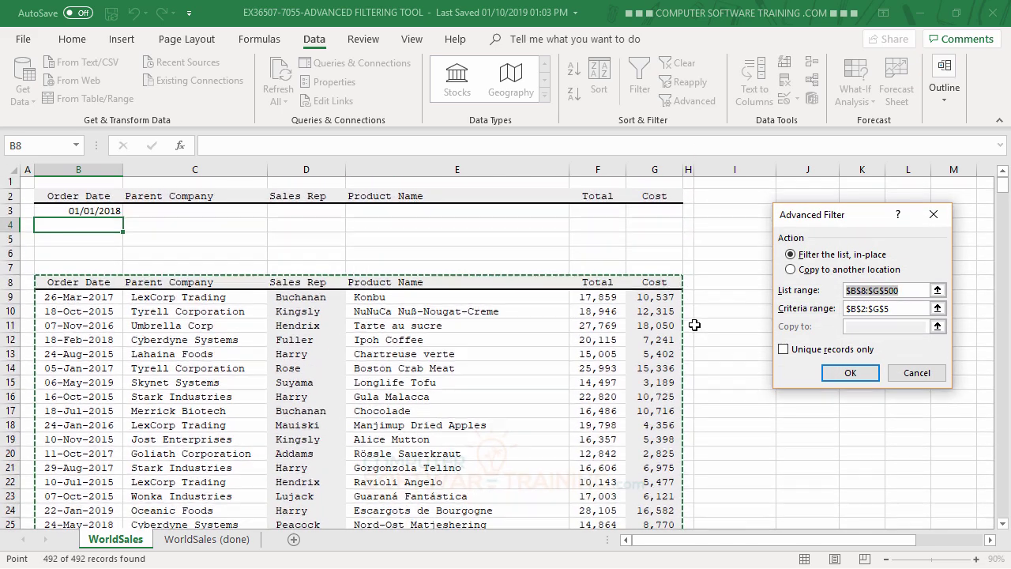
pyautogui.click(894, 308)
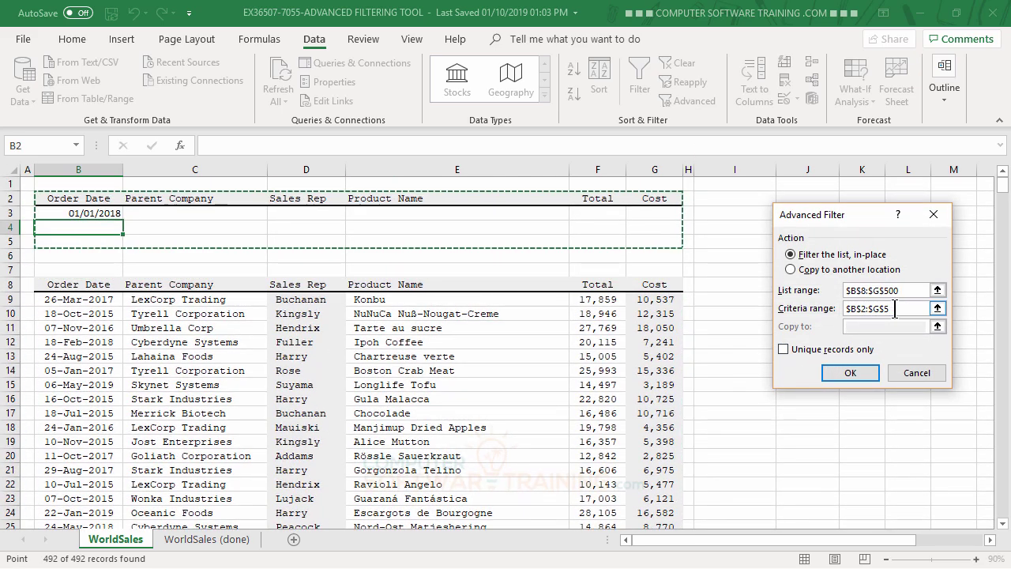
pyautogui.moveTo(894, 308); pyautogui.dragTo(837, 313)
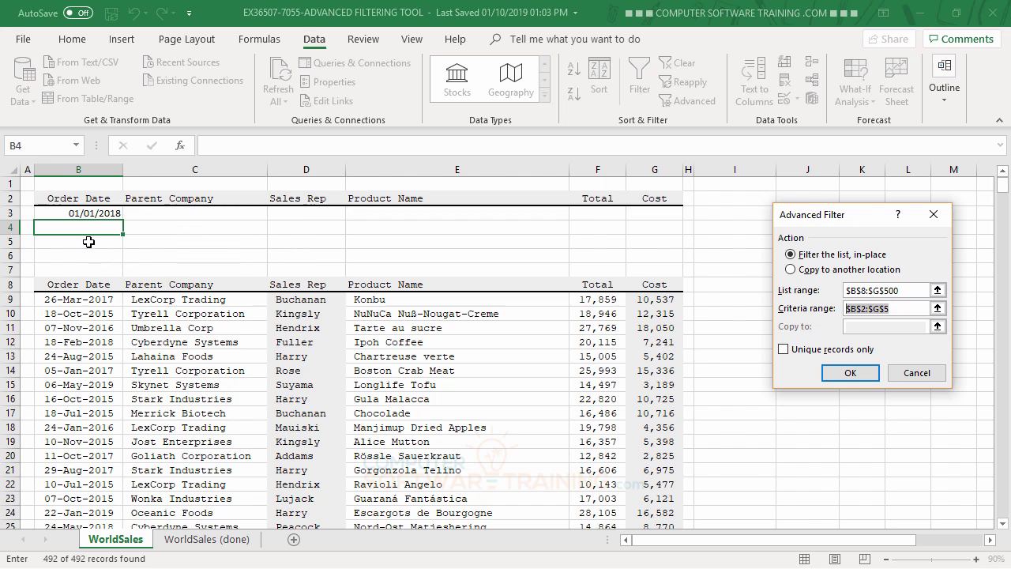
pyautogui.moveTo(57, 198); pyautogui.dragTo(644, 214)
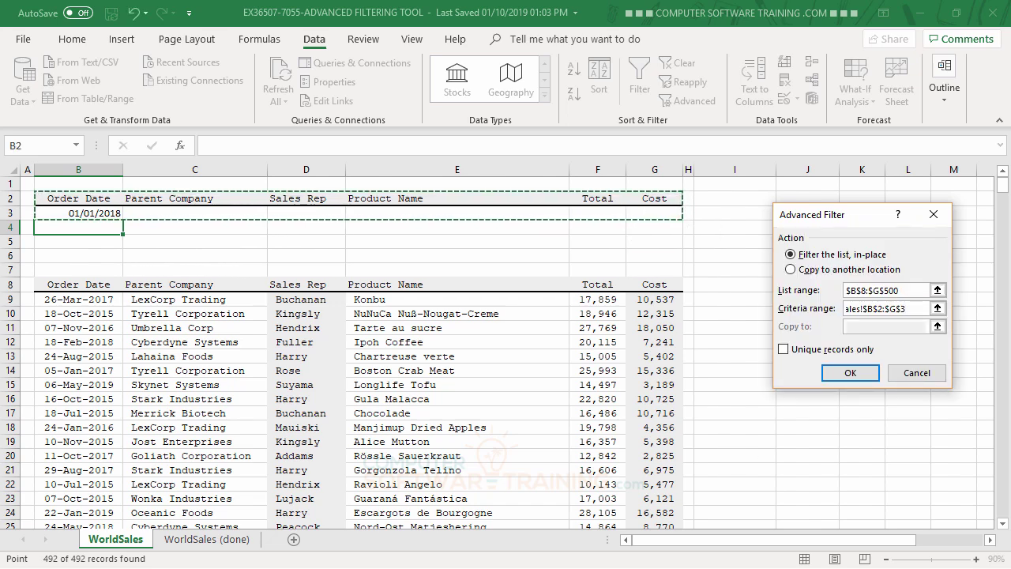
pyautogui.click(846, 374)
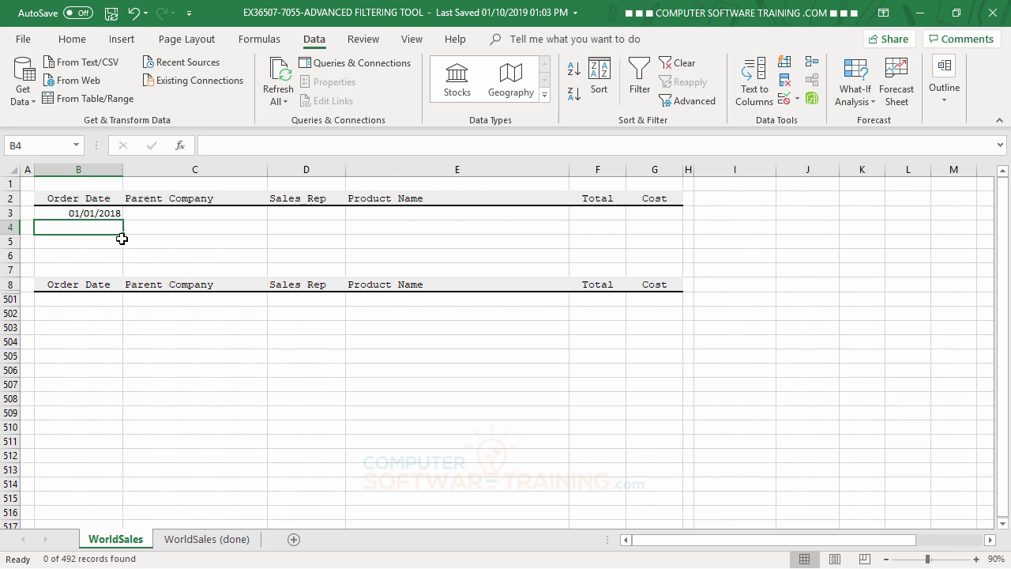
# - Change the Order Date criterion in B3 to >=01/01/2018
pyautogui.click(92, 214)
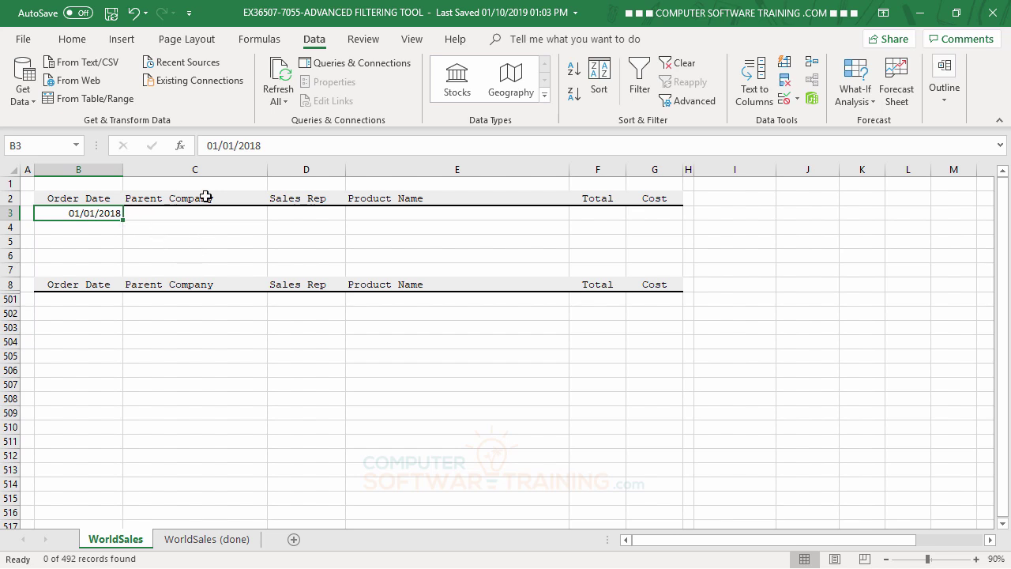
pyautogui.click(210, 145)
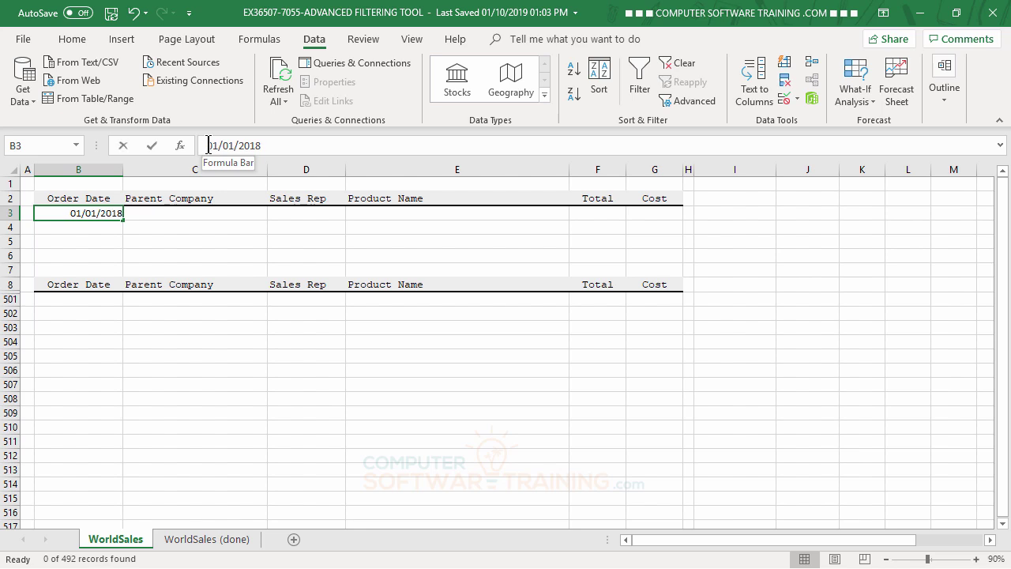
pyautogui.write('>')
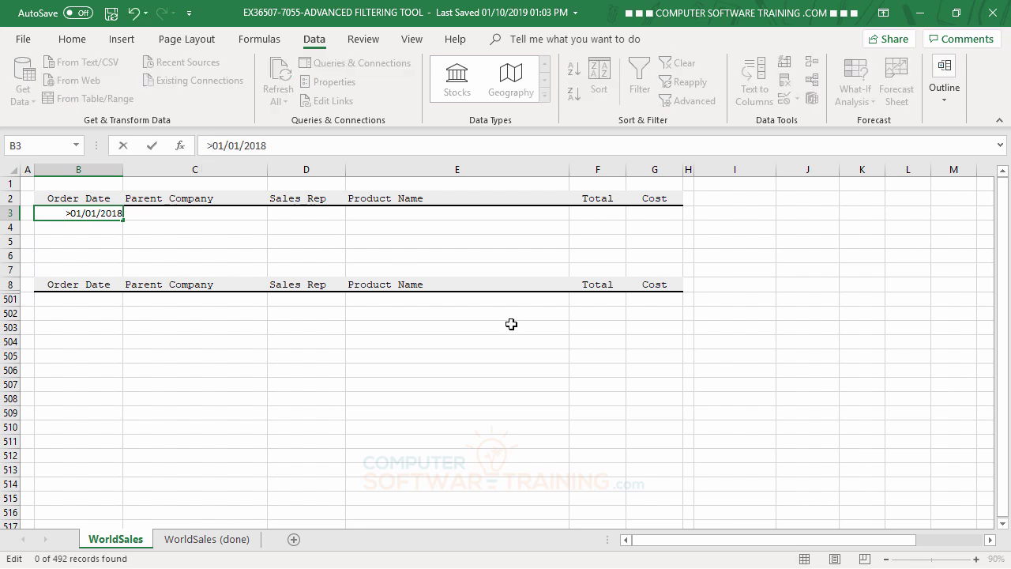
pyautogui.write('=')
pyautogui.press('Return')
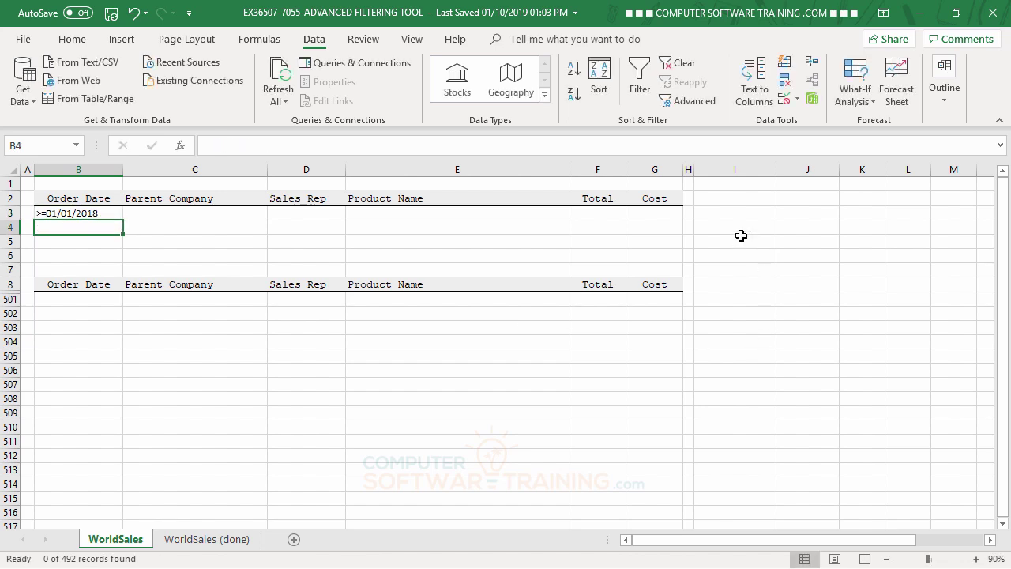
# - Rerun the Advanced Filter in place on B8:G500 with criteria range B2:G3 and look through the filtered records
pyautogui.click(682, 106)
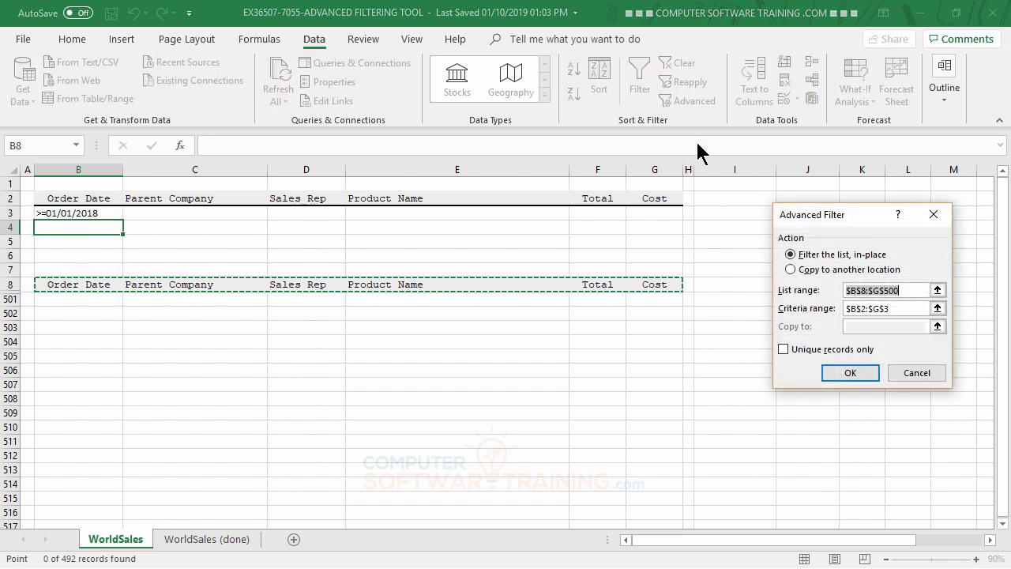
pyautogui.click(833, 375)
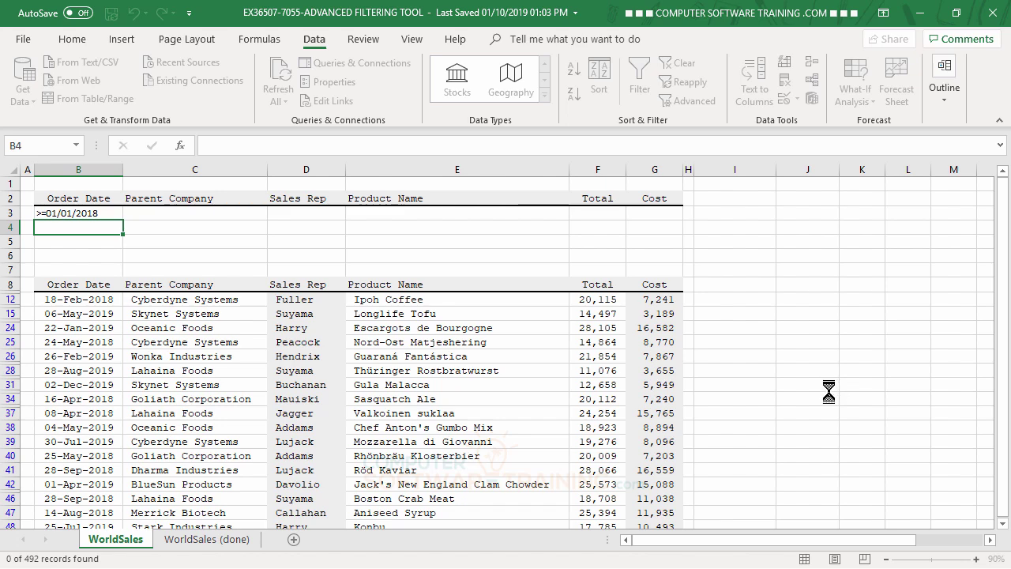
pyautogui.scroll(-2, 638, 370)
pyautogui.scroll(-1, 638, 371)
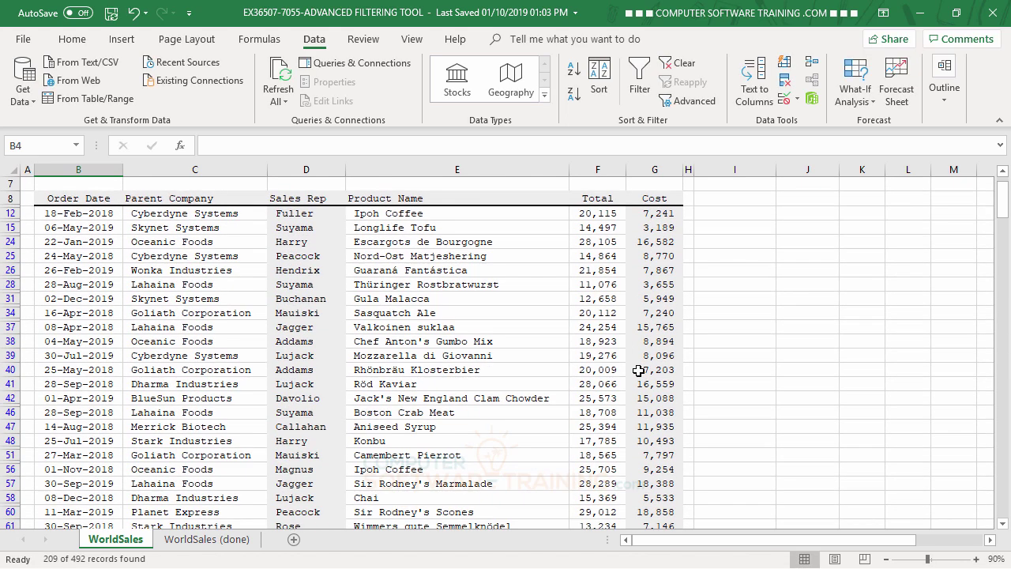
pyautogui.scroll(3, 638, 371)
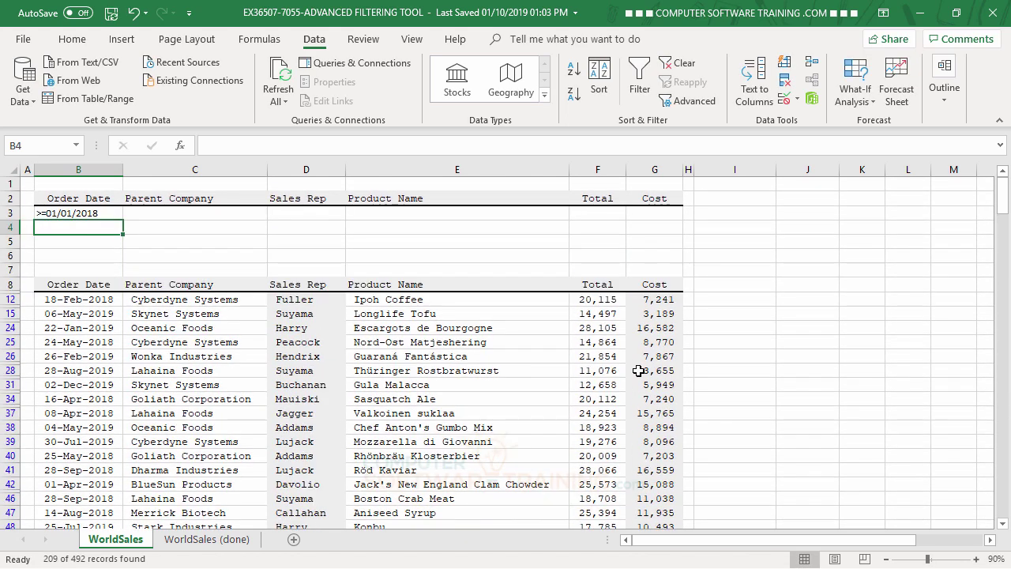
pyautogui.scroll(-5, 638, 371)
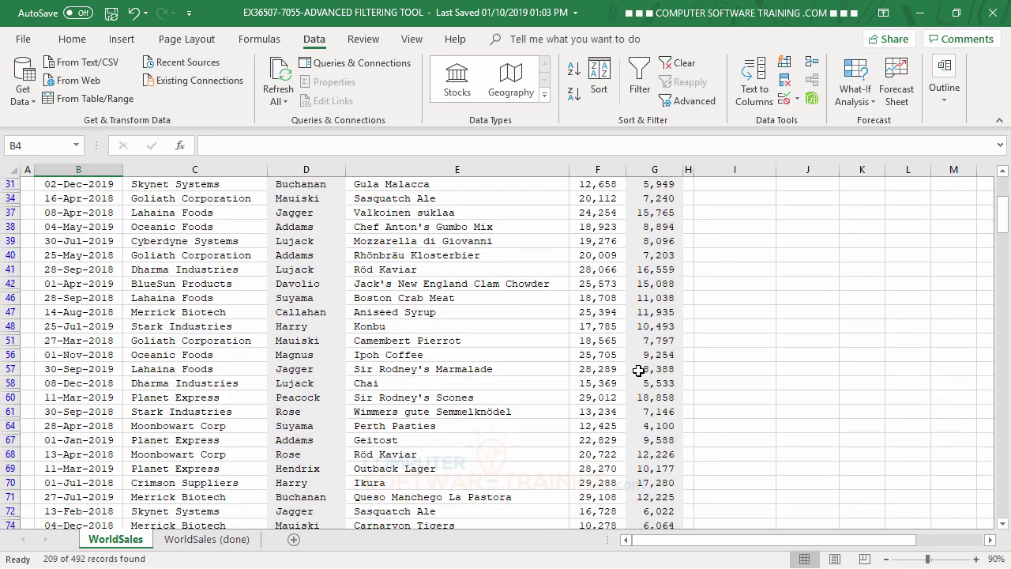
pyautogui.scroll(-6, 638, 371)
pyautogui.scroll(7, 638, 370)
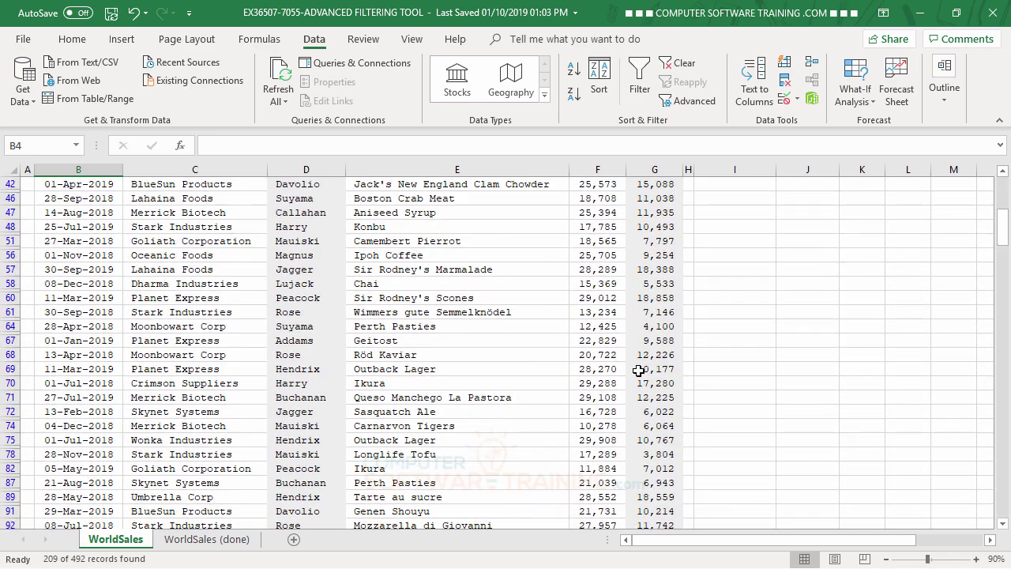
pyautogui.scroll(4, 638, 370)
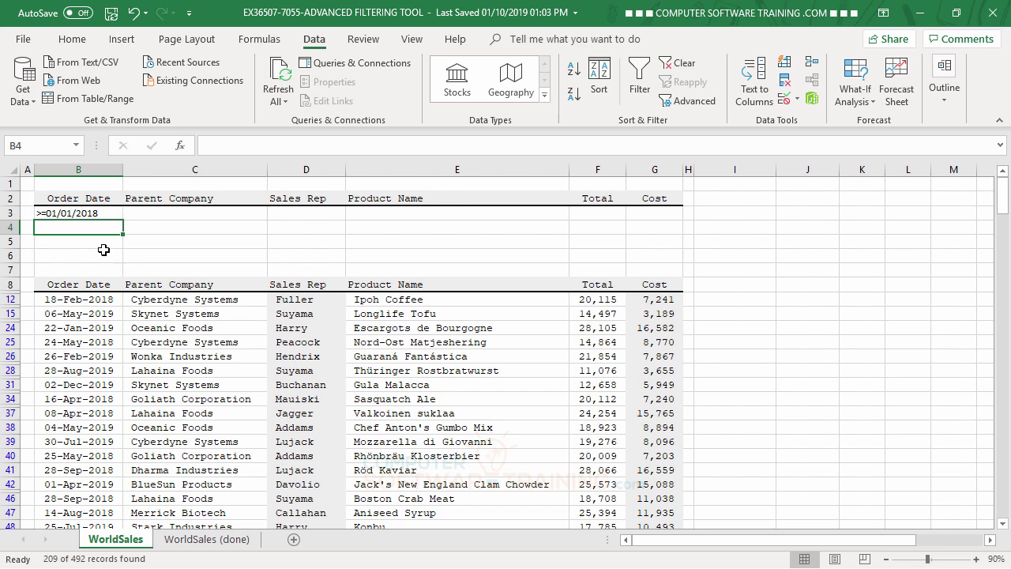
# - Copy the Order Date heading from B2 and paste it with its formatting into I2 as a second date criteria column
pyautogui.click(78, 199)
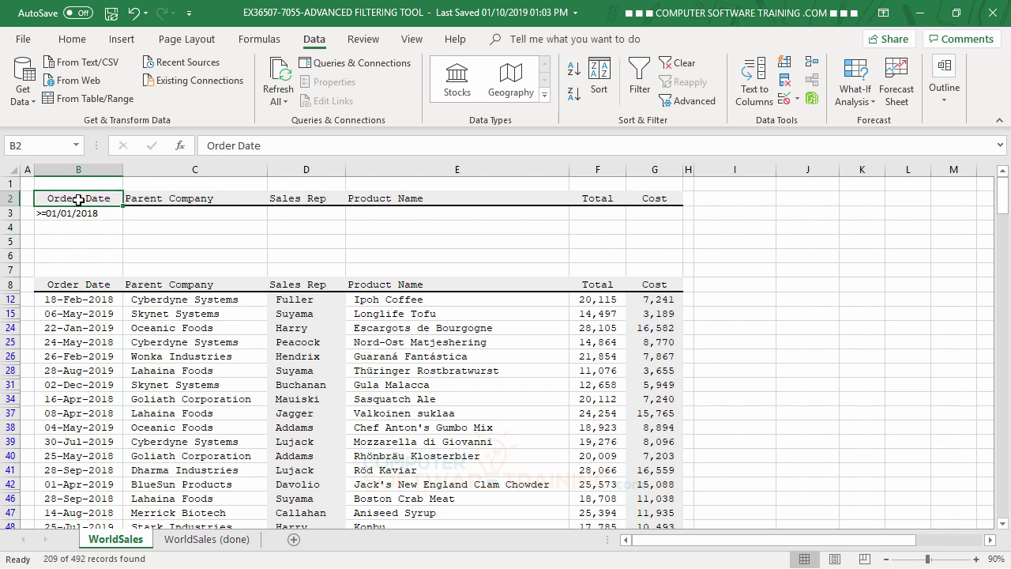
pyautogui.rightClick(78, 200)
pyautogui.click(113, 223)
pyautogui.click(718, 203)
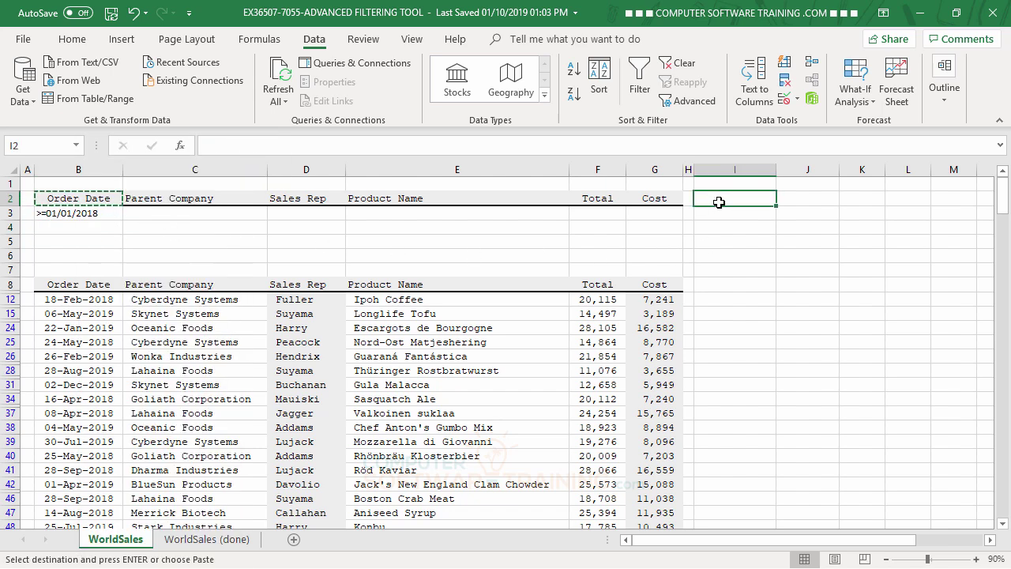
pyautogui.rightClick(720, 203)
pyautogui.click(753, 272)
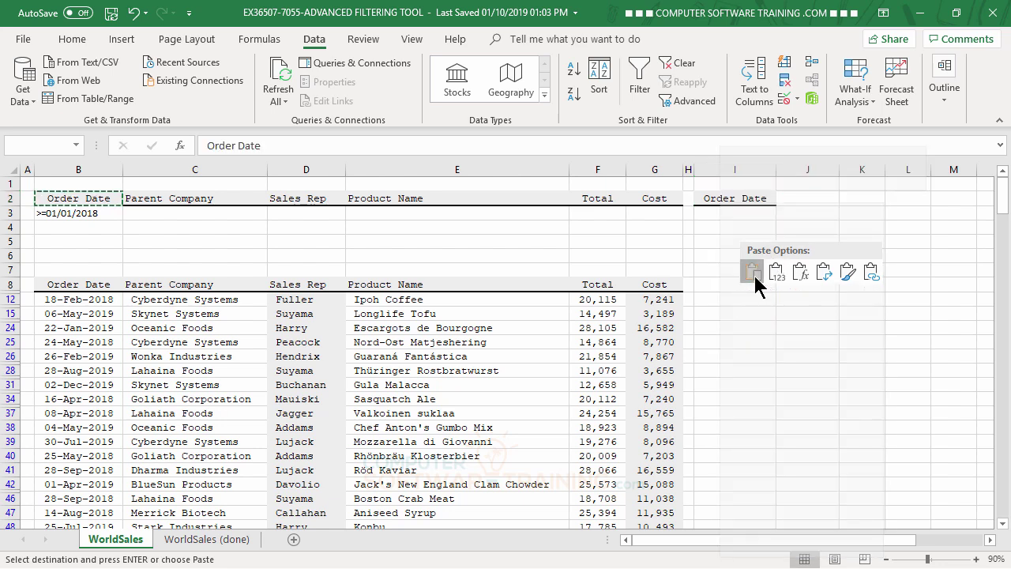
pyautogui.click(785, 366)
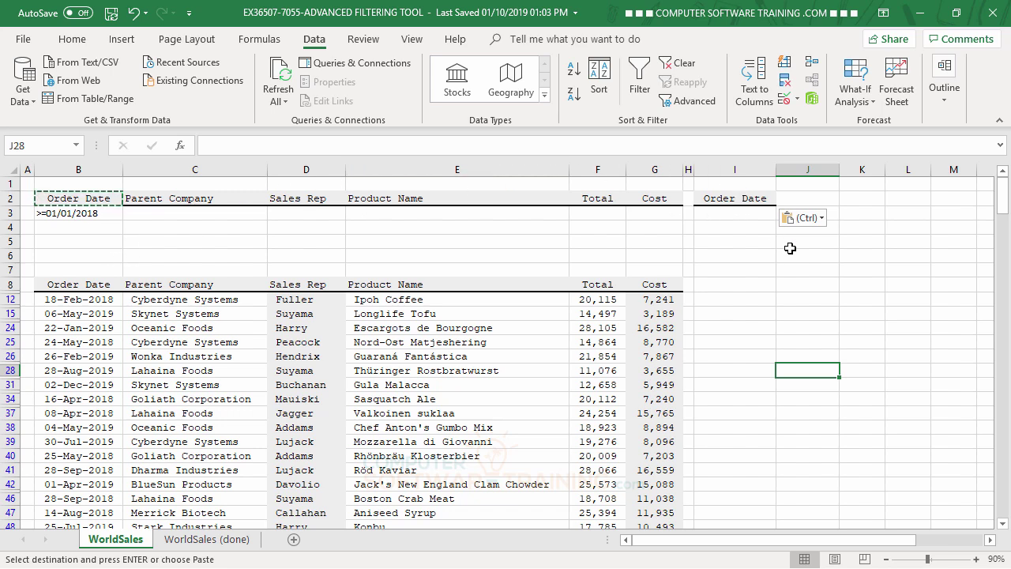
# - Enter <=3/31/2018 as the second Order Date criterion in I3
pyautogui.click(730, 214)
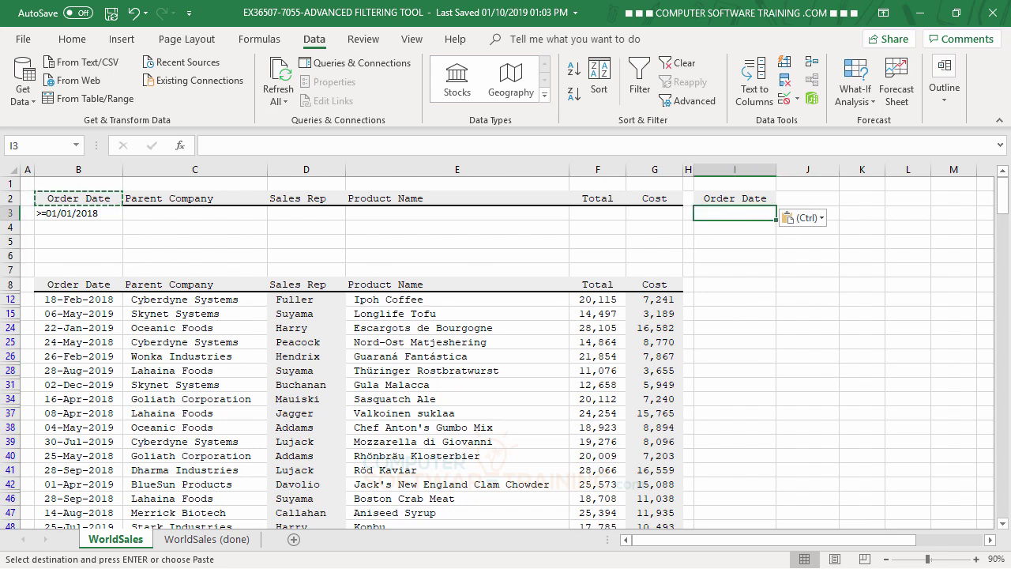
pyautogui.write('<=3/31/2018')
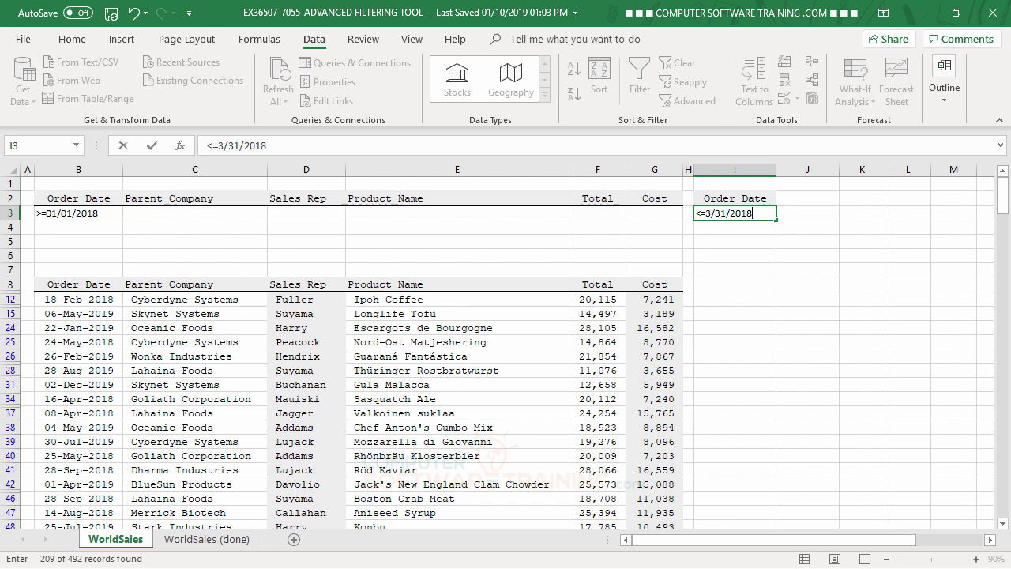
pyautogui.press('Return')
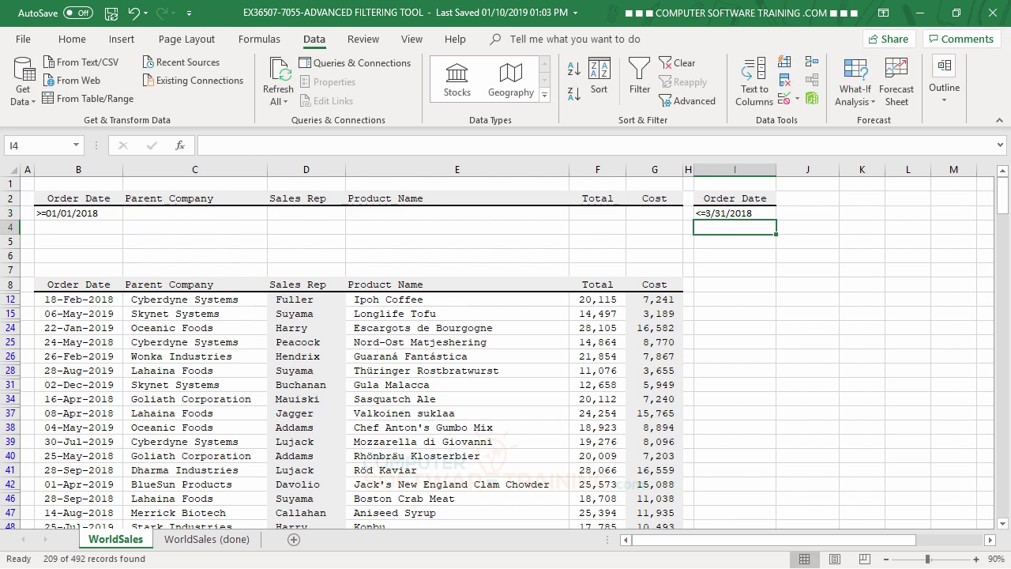
# - Apply the Advanced Filter in place with the criteria range extended to B2:I3 and look through the filtered order dates
pyautogui.click(688, 101)
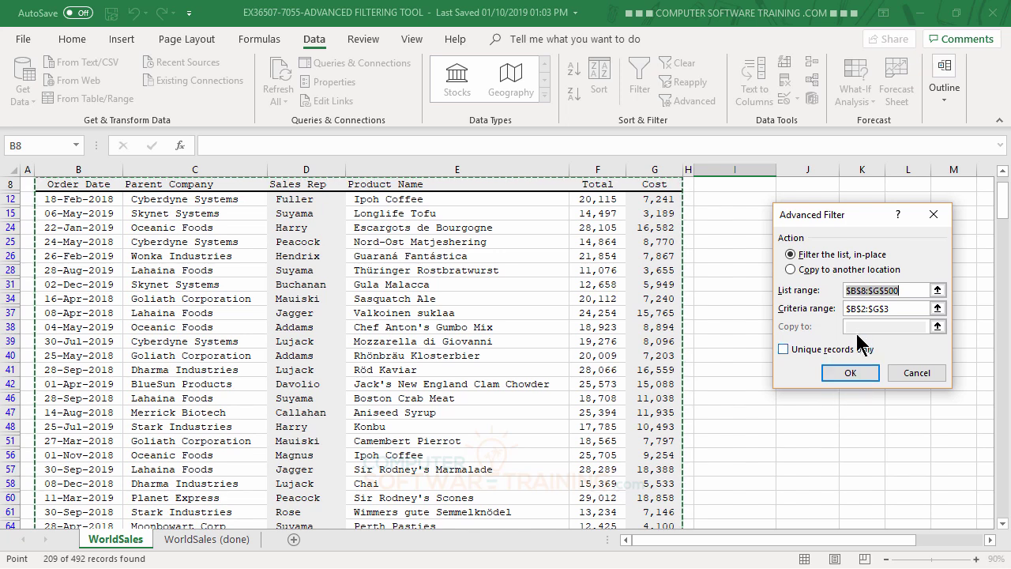
pyautogui.click(914, 306)
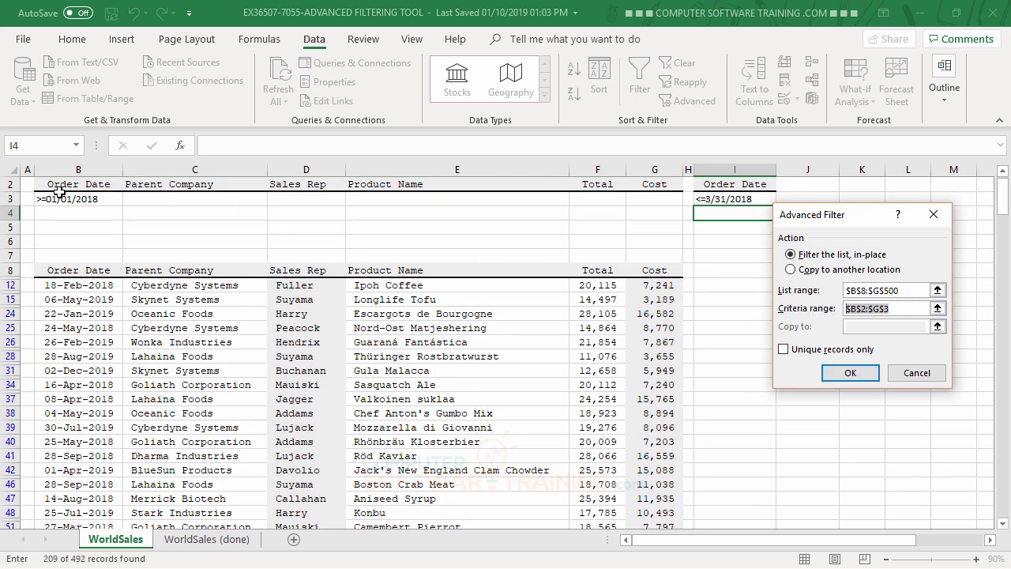
pyautogui.moveTo(59, 188); pyautogui.dragTo(390, 204)
pyautogui.moveTo(560, 190); pyautogui.dragTo(750, 192)
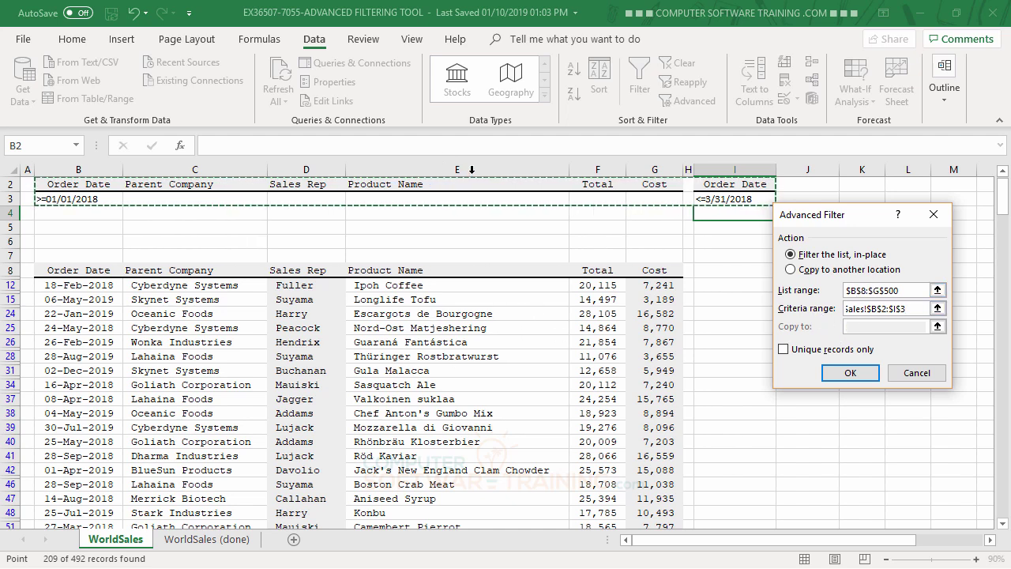
pyautogui.click(847, 373)
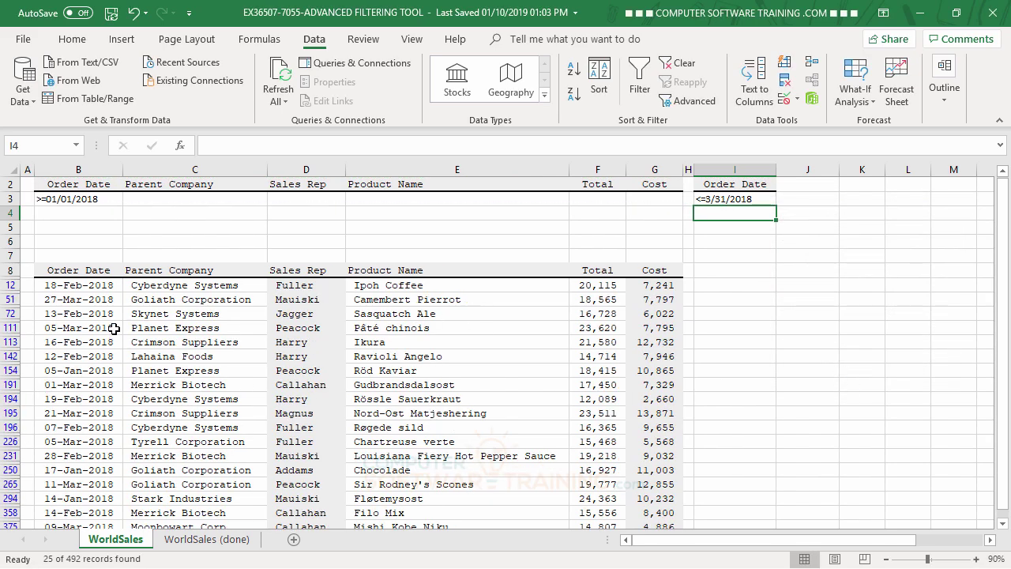
pyautogui.scroll(-1, 114, 323)
pyautogui.scroll(-4, 114, 323)
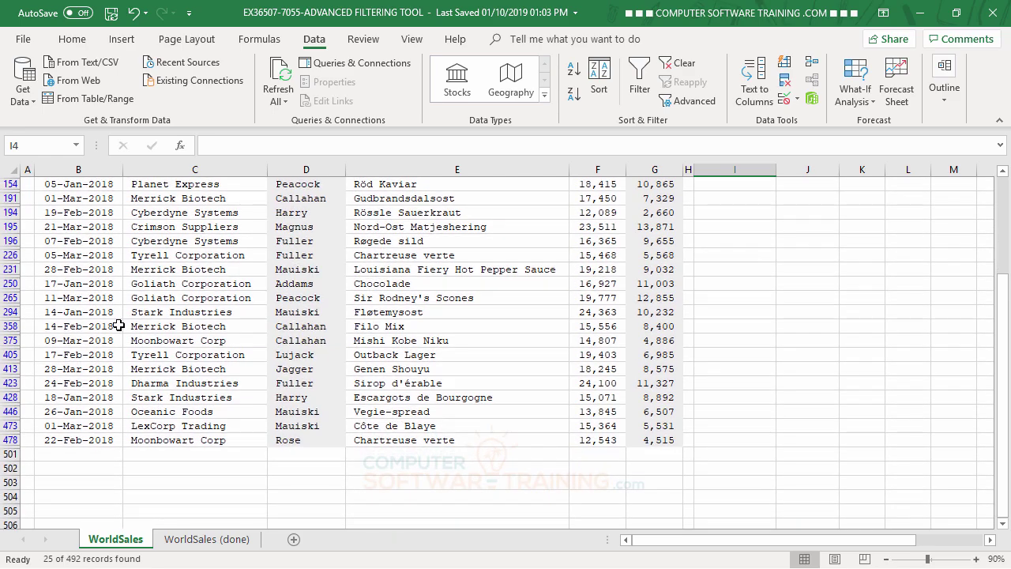
pyautogui.scroll(1, 118, 324)
pyautogui.scroll(3, 118, 325)
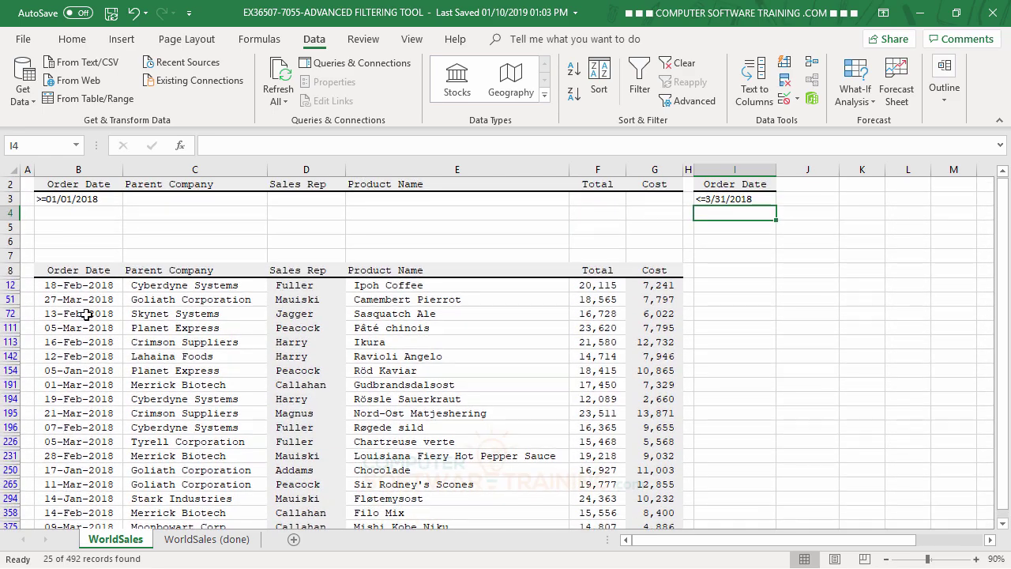
pyautogui.scroll(1, 500, 379)
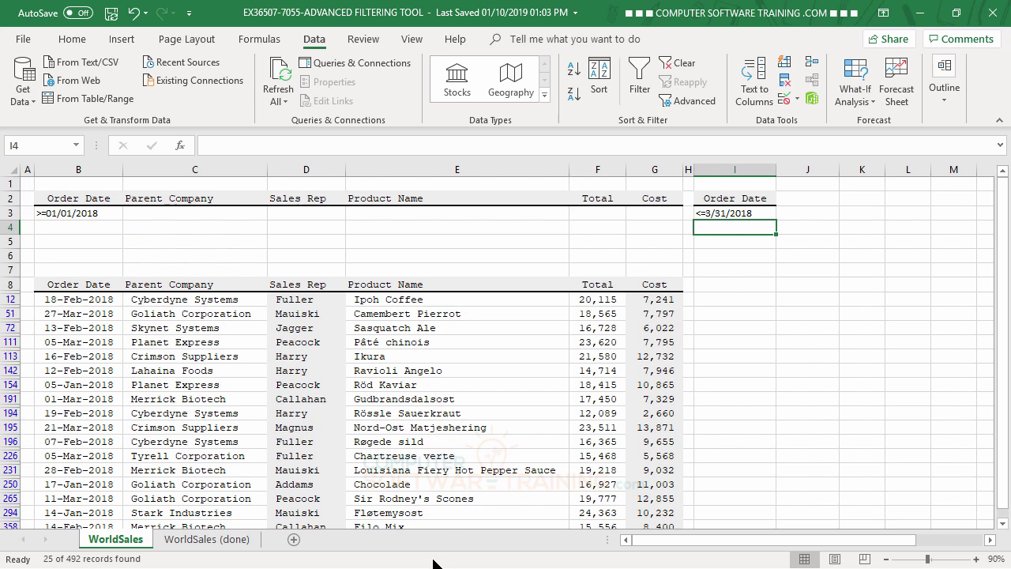
# - Enter the surname of row 12's sales rep as the Sales Rep criterion in D3 and rerun the Advanced Filter with criteria range B2:I3
pyautogui.click(308, 214)
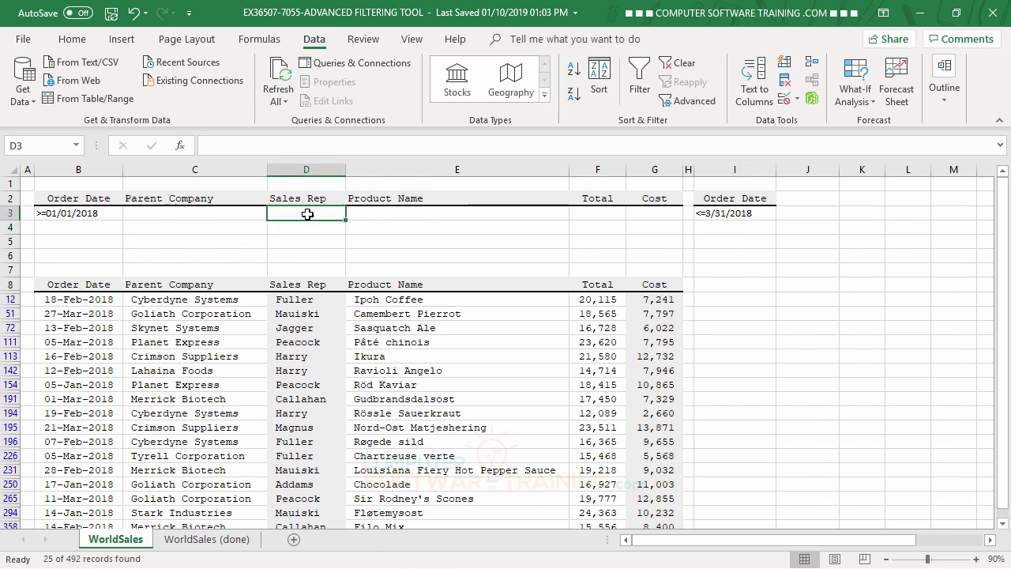
pyautogui.write('Fuller')
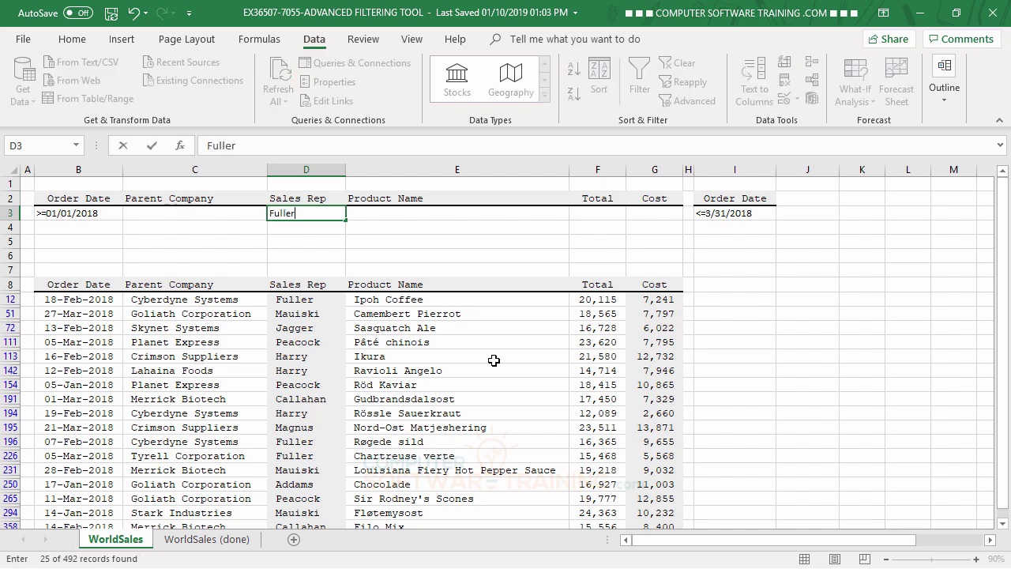
pyautogui.press('Return')
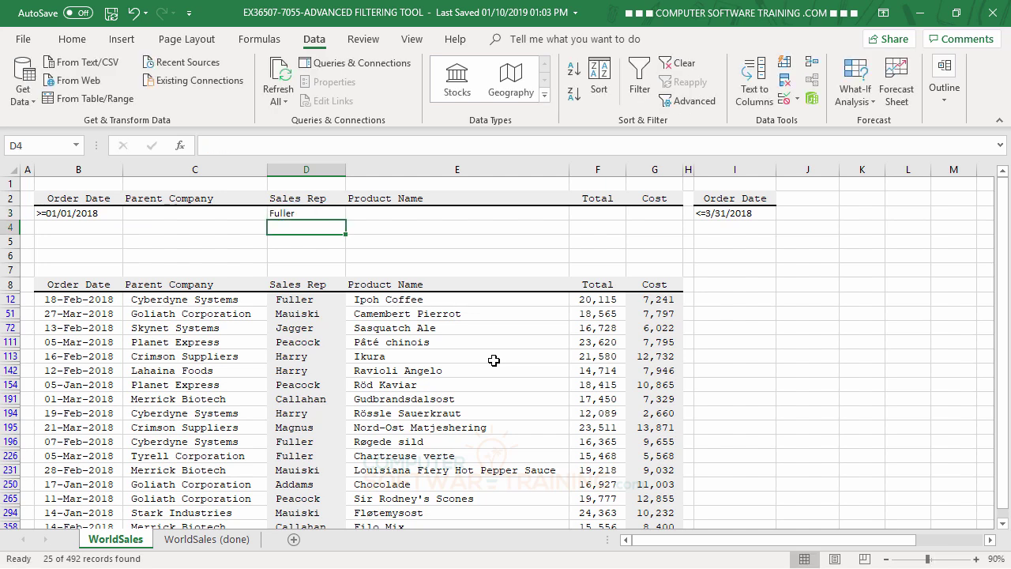
pyautogui.click(689, 102)
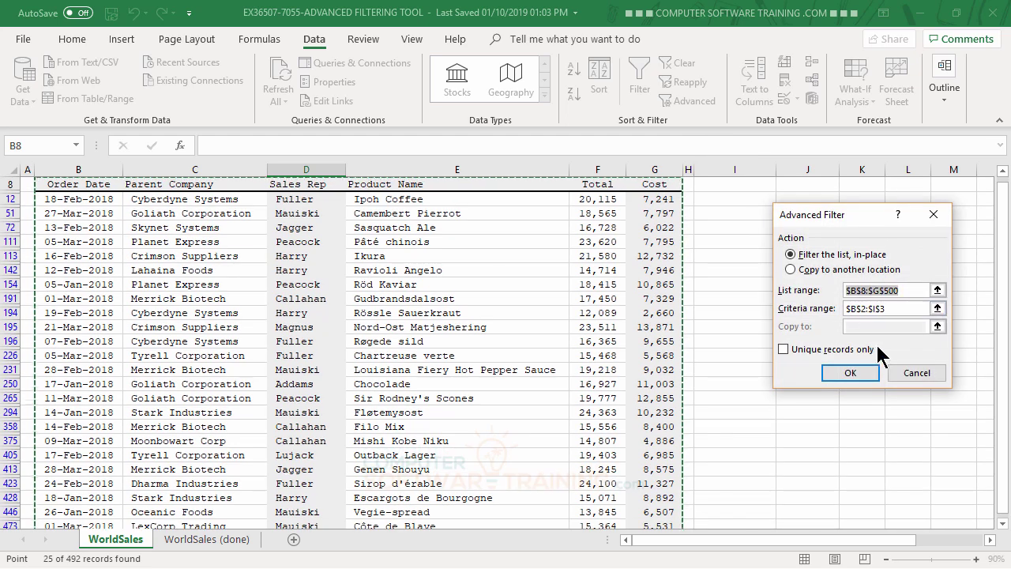
pyautogui.click(856, 364)
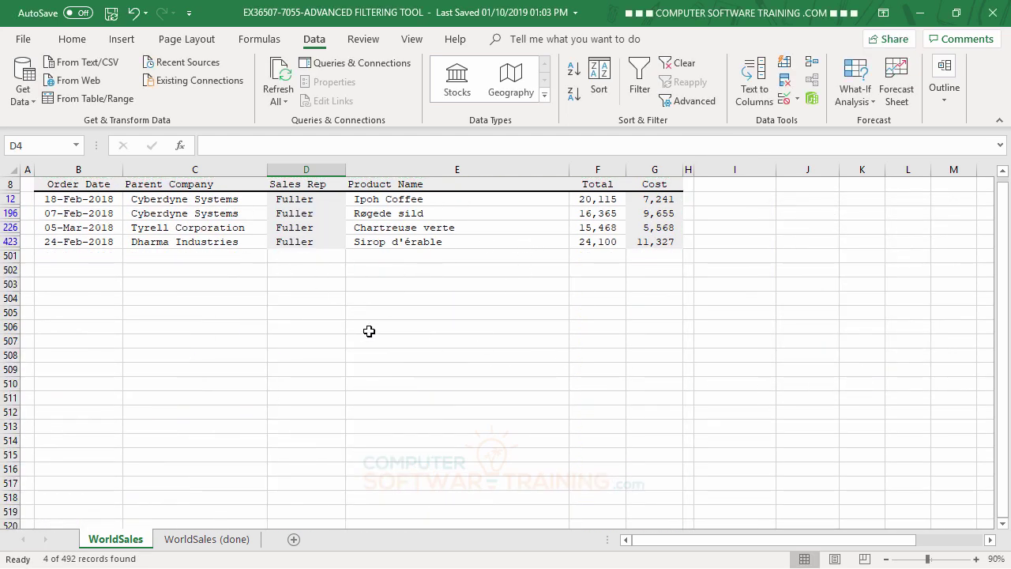
pyautogui.scroll(3, 614, 366)
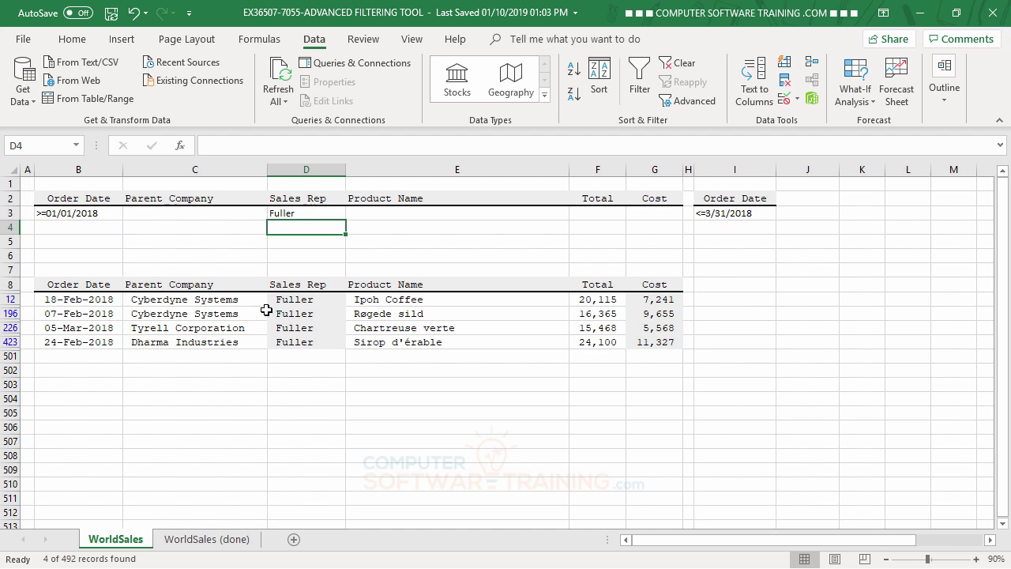
# - Clear all criteria in B3:I3 and rerun the Advanced Filter to restore the full list
pyautogui.moveTo(64, 217); pyautogui.dragTo(761, 217)
pyautogui.press('Delete')
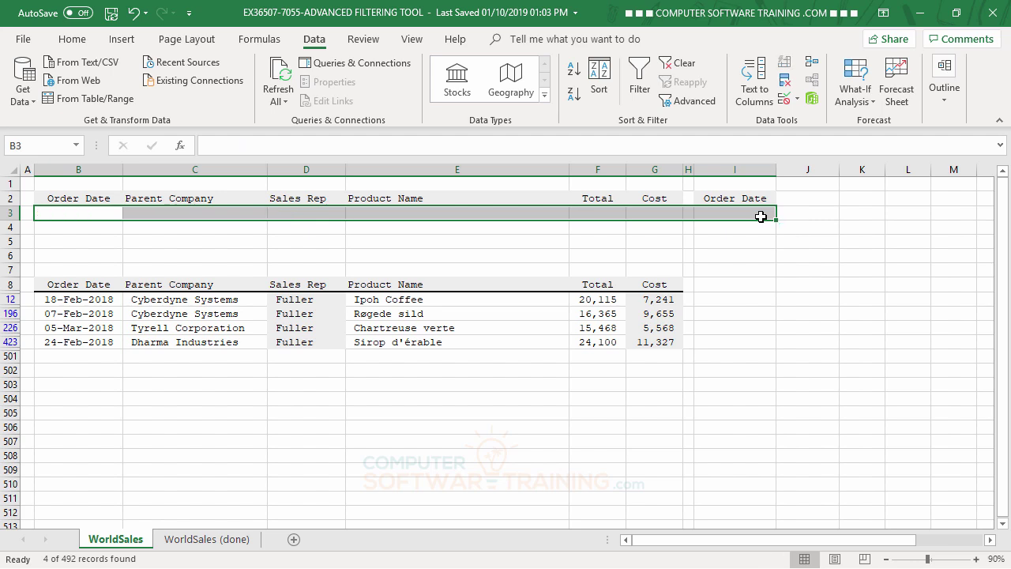
pyautogui.click(694, 101)
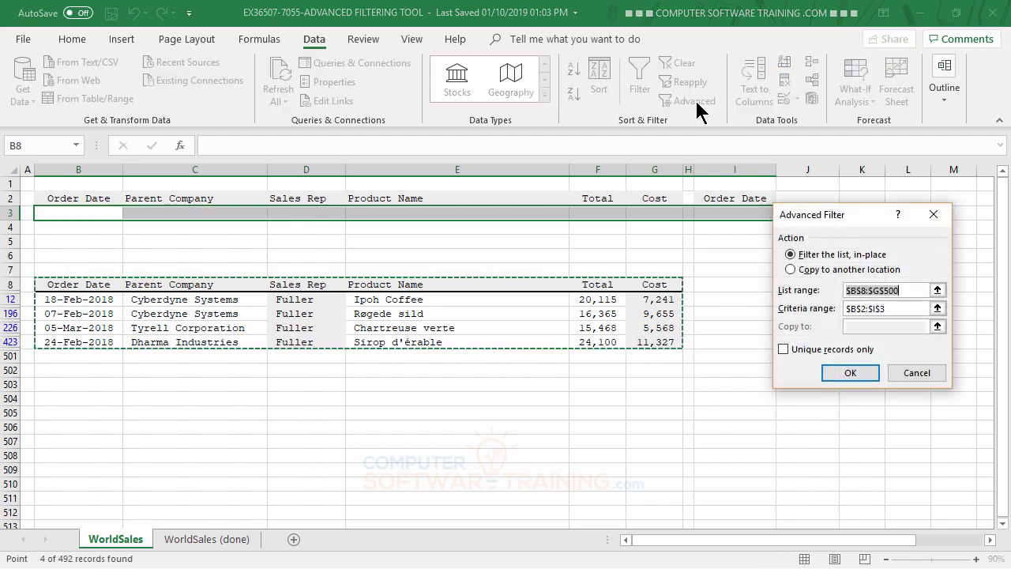
pyautogui.click(845, 376)
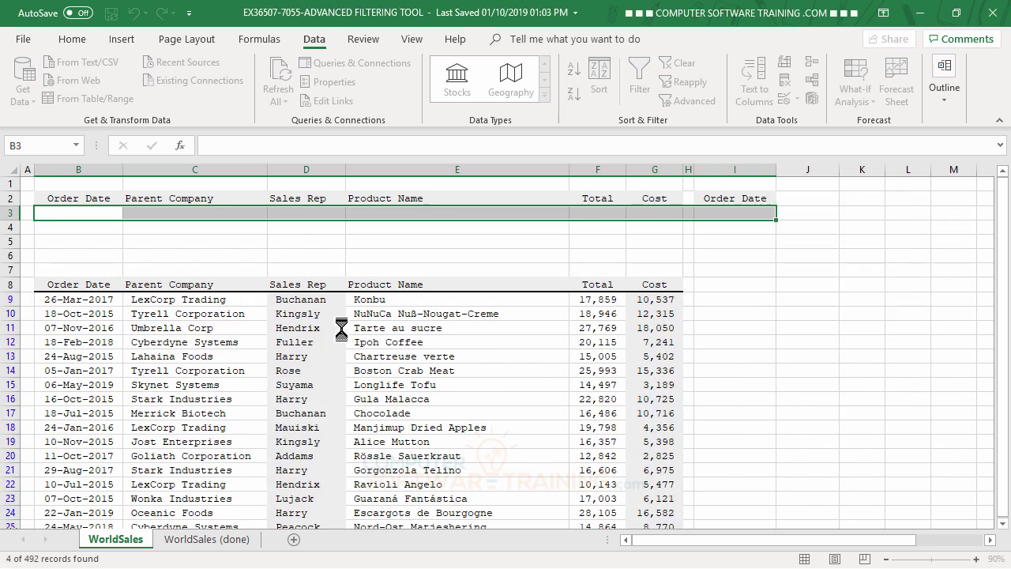
pyautogui.scroll(-4, 342, 328)
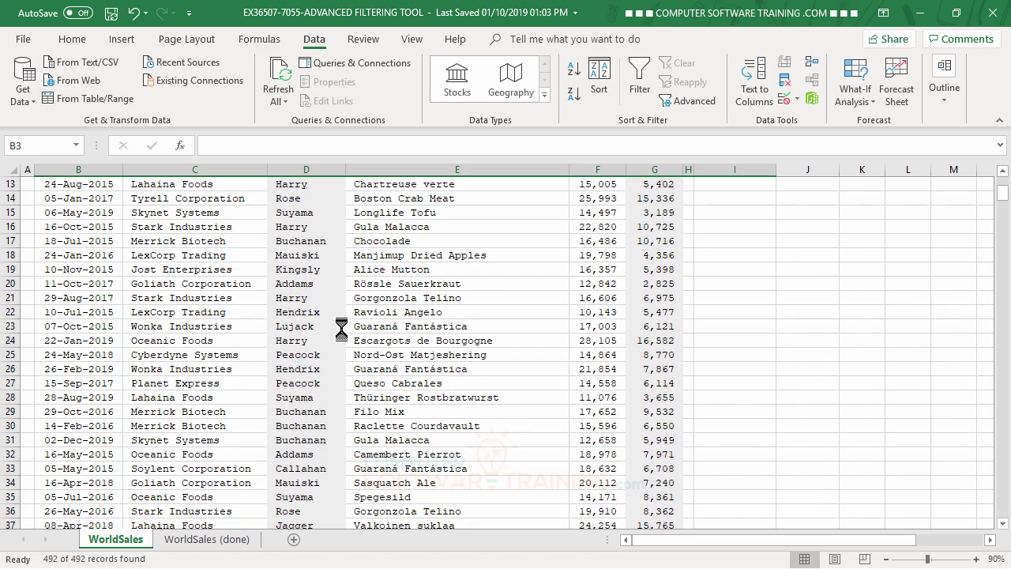
pyautogui.scroll(-20, 341, 328)
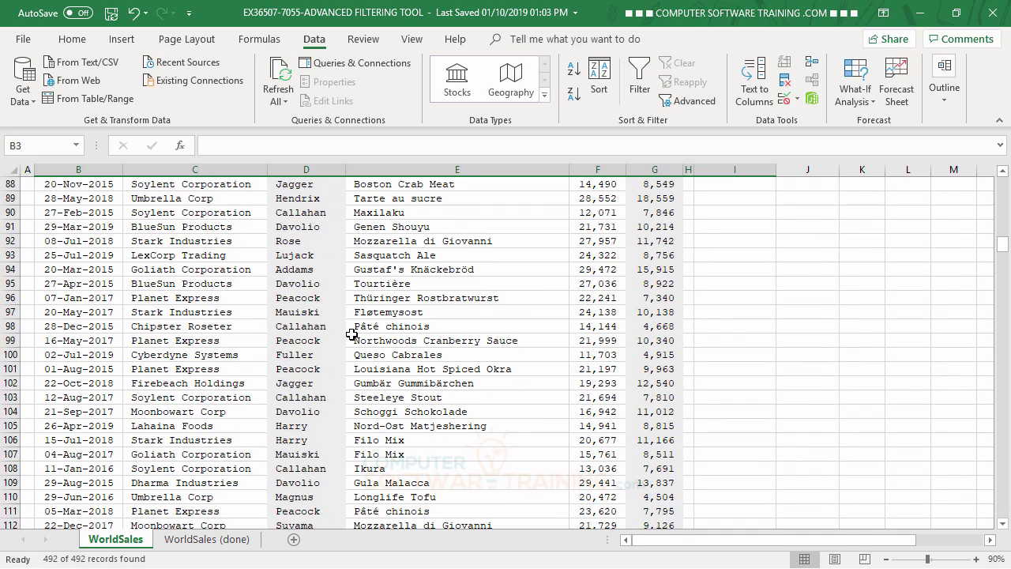
pyautogui.scroll(-10, 351, 334)
pyautogui.scroll(20, 352, 334)
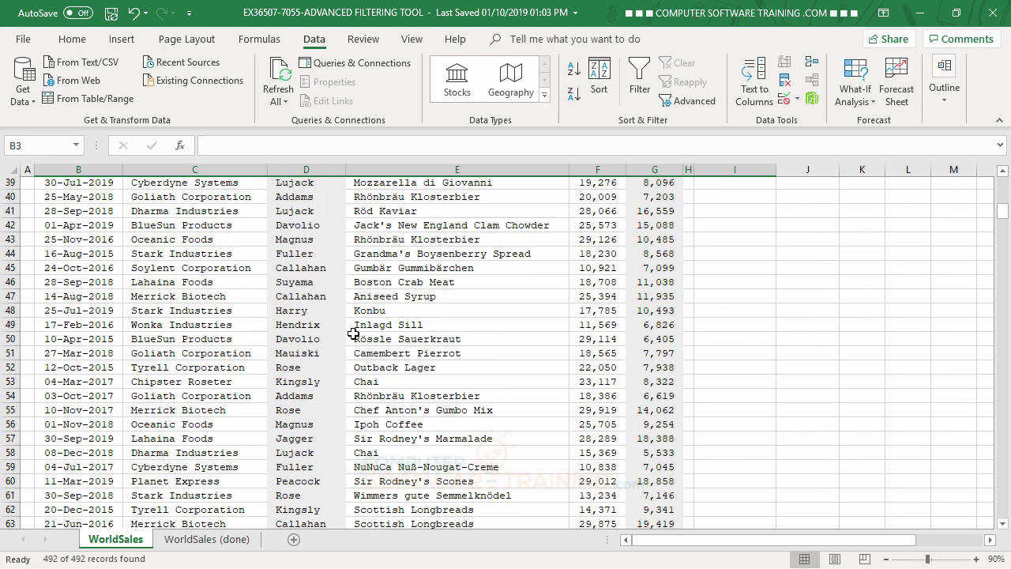
pyautogui.scroll(13, 353, 333)
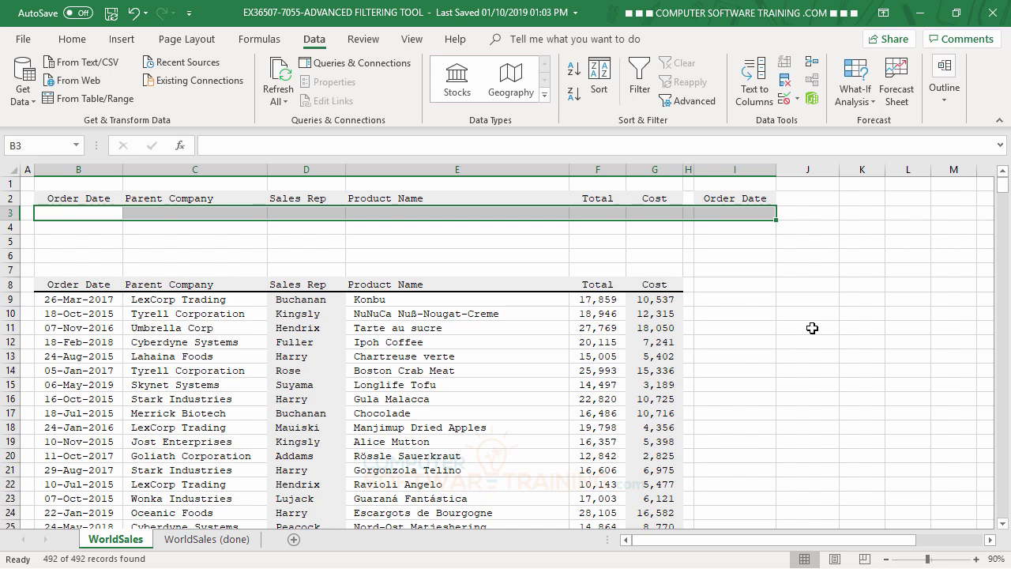
# - Copy the Total header from F2 of the criteria range to J2, beside the second Order Date header
pyautogui.click(593, 213)
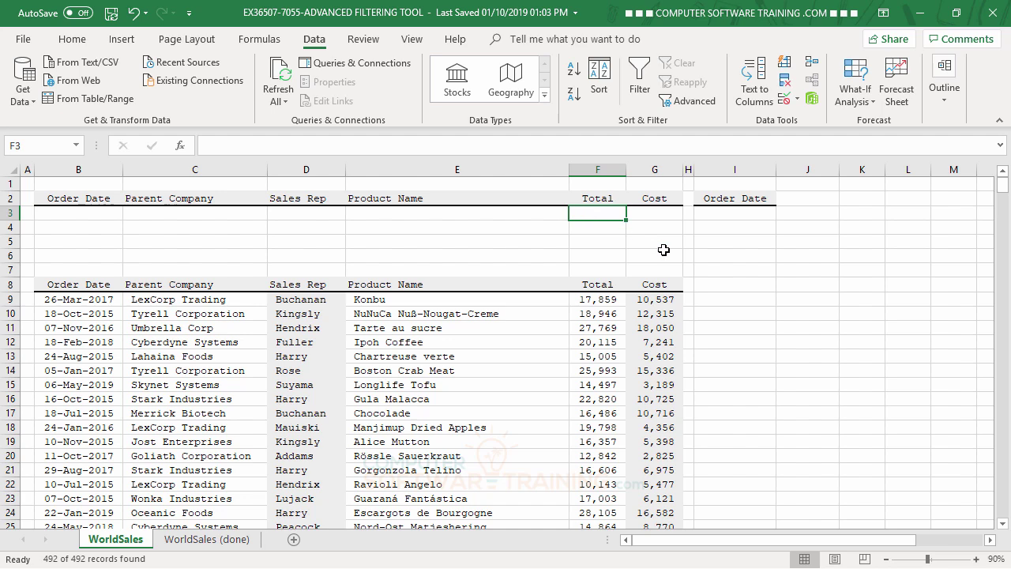
pyautogui.click(598, 198)
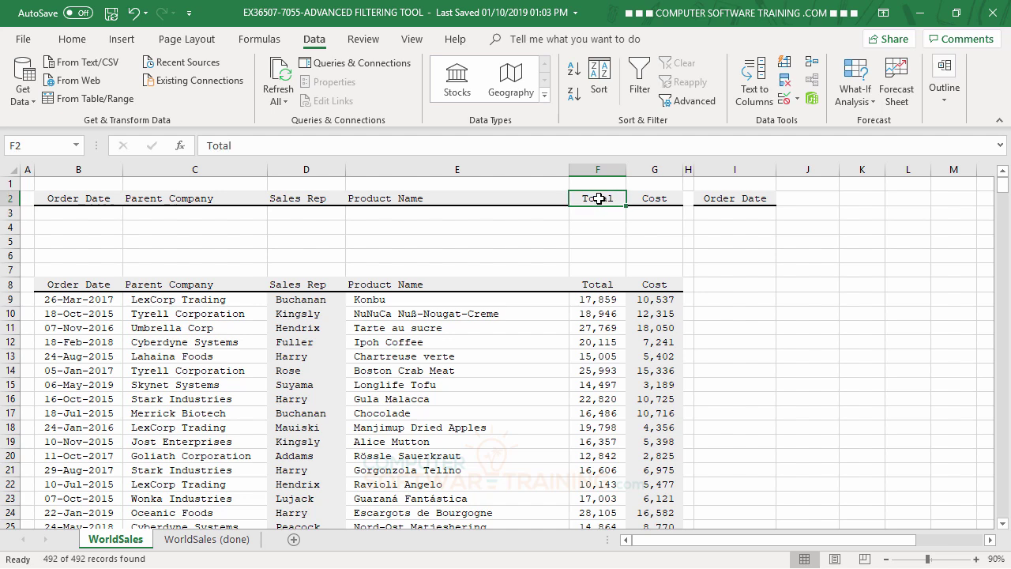
pyautogui.rightClick(599, 198)
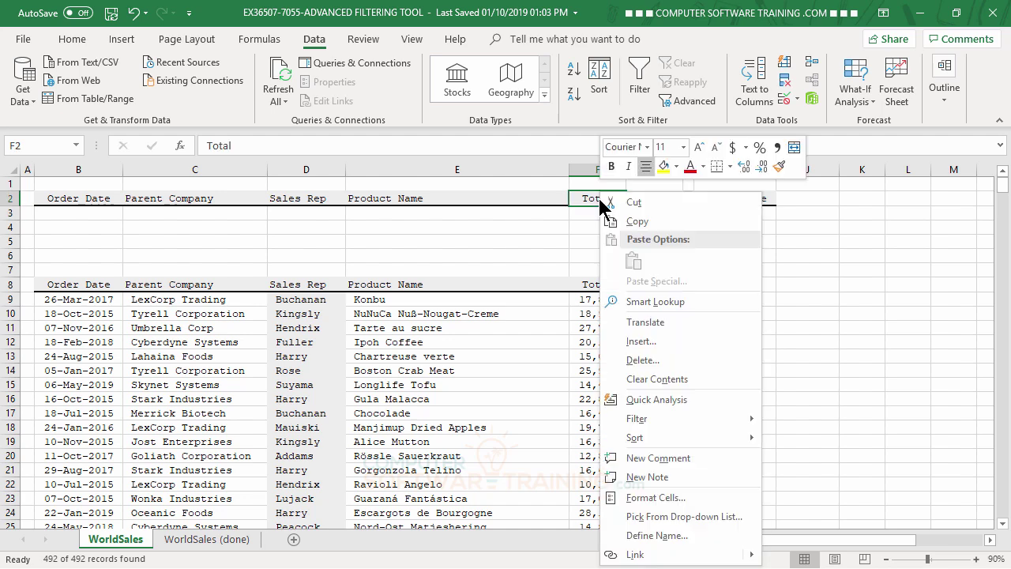
pyautogui.click(639, 222)
pyautogui.click(801, 200)
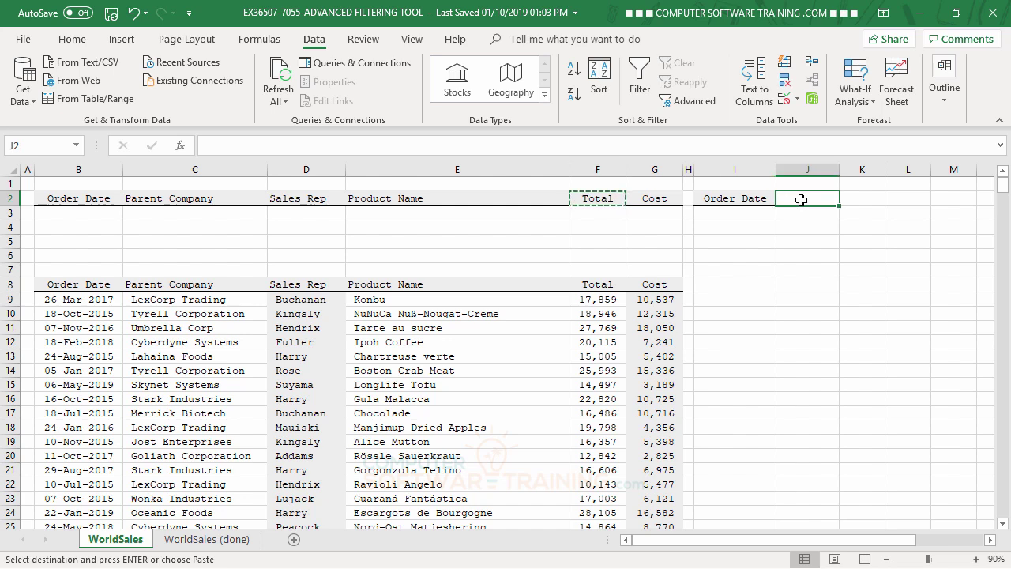
pyautogui.rightClick(801, 199)
pyautogui.click(824, 256)
pyautogui.press('Down')
pyautogui.press('Down')
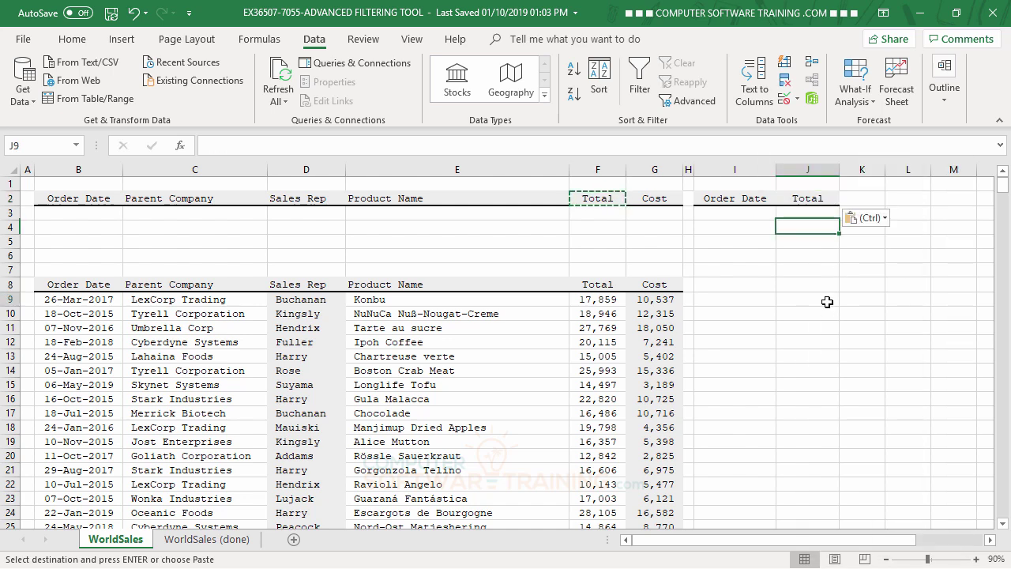
pyautogui.click(827, 301)
# - Enter >=20000 as the Total criterion in F3
pyautogui.click(597, 213)
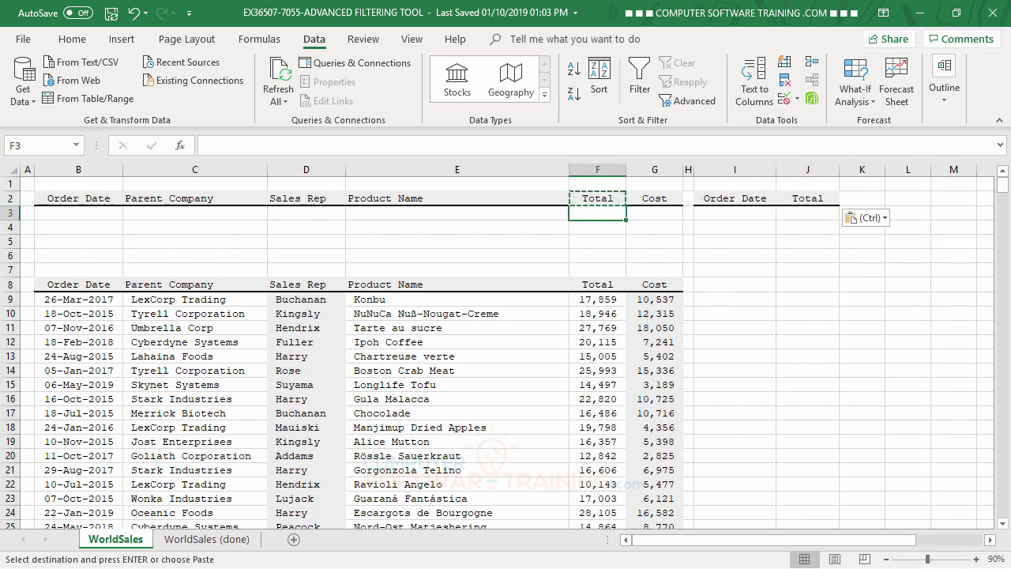
pyautogui.write('>=')
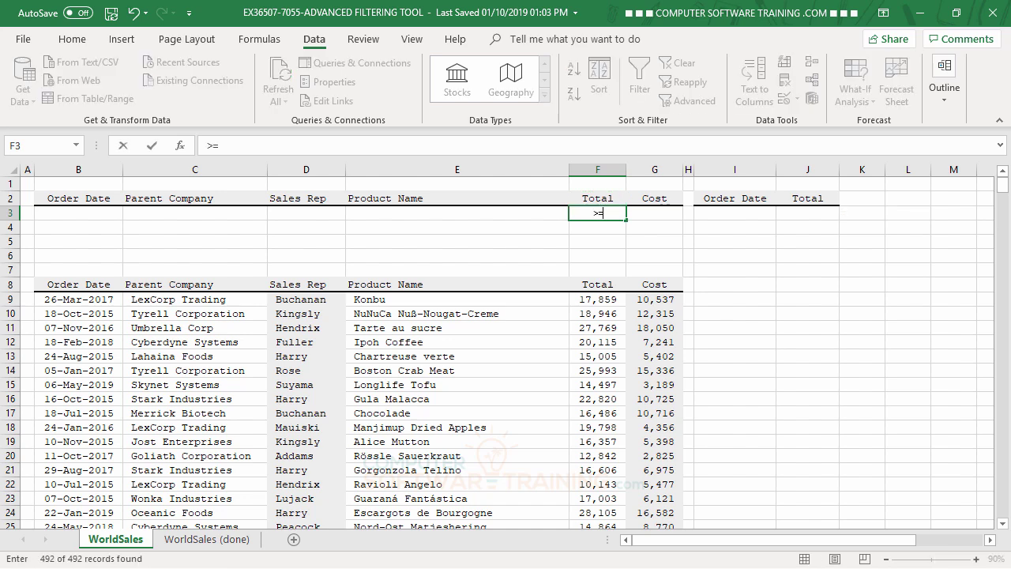
pyautogui.write('20000')
pyautogui.hotkey('ctrl', 'Return')
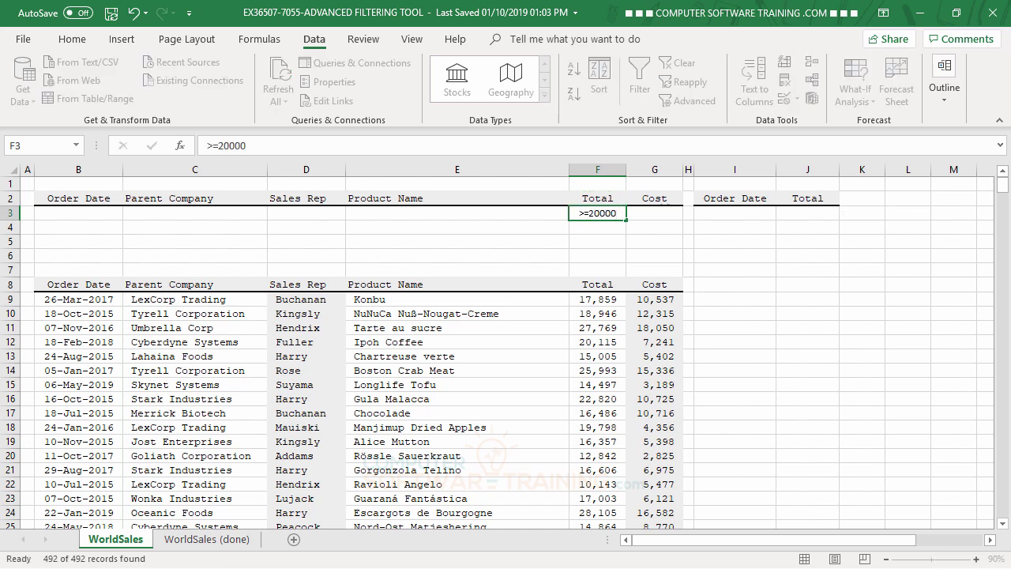
pyautogui.press('Return')
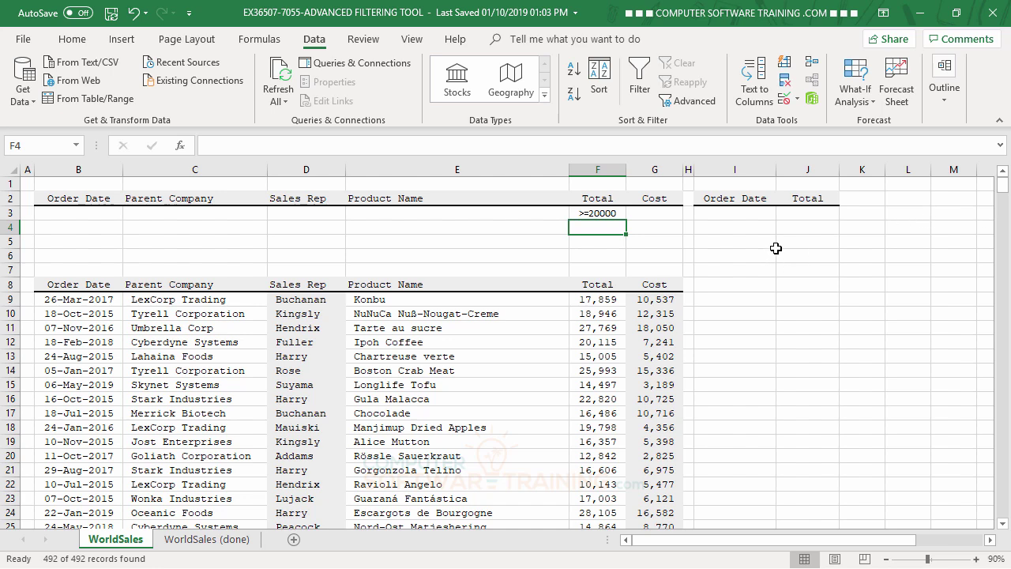
# - Enter <=25000 as the second Total criterion in J3 and run the Advanced Filter in place with criteria range B2:I3
pyautogui.click(799, 215)
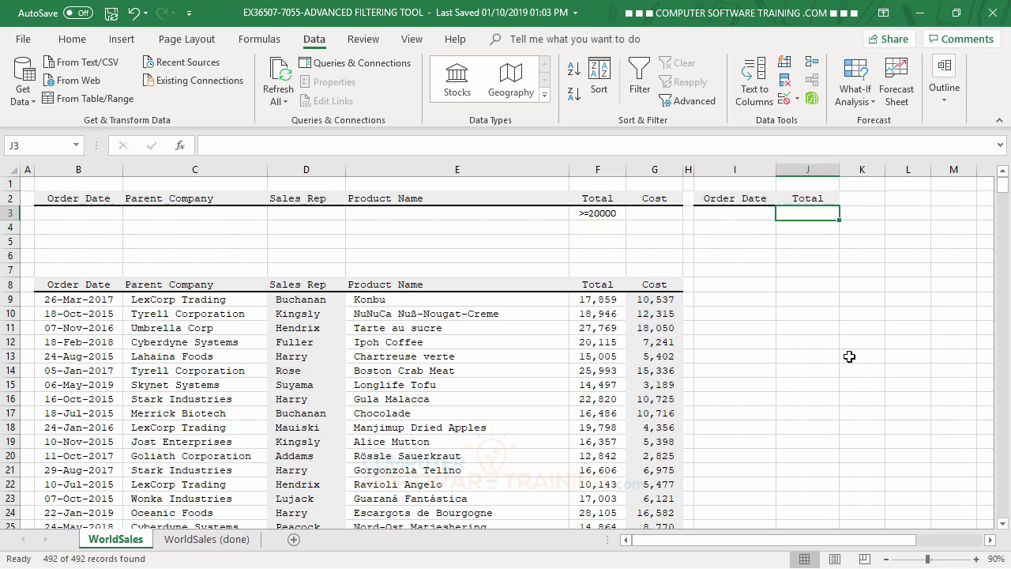
pyautogui.write('<=25000')
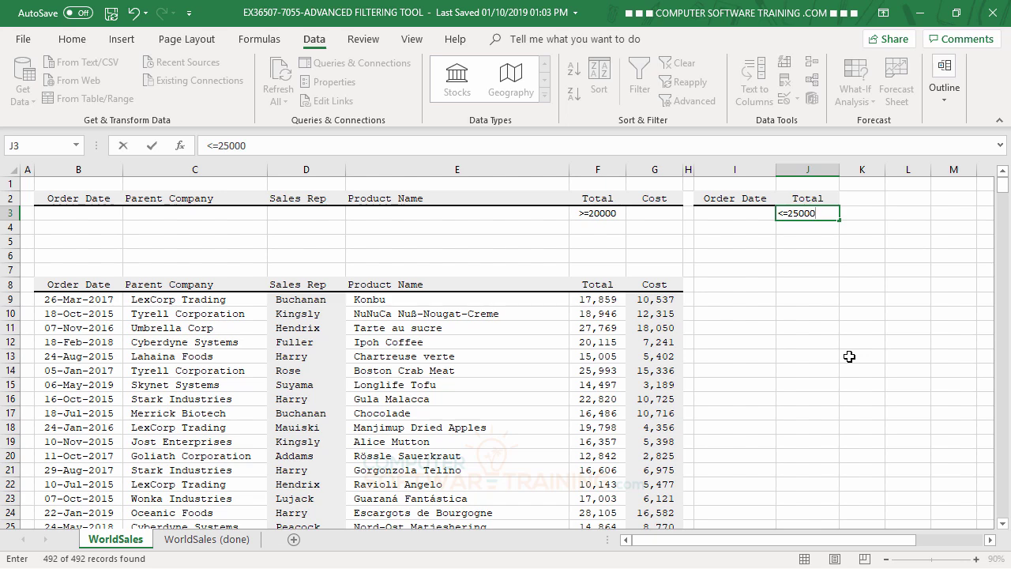
pyautogui.press('Return')
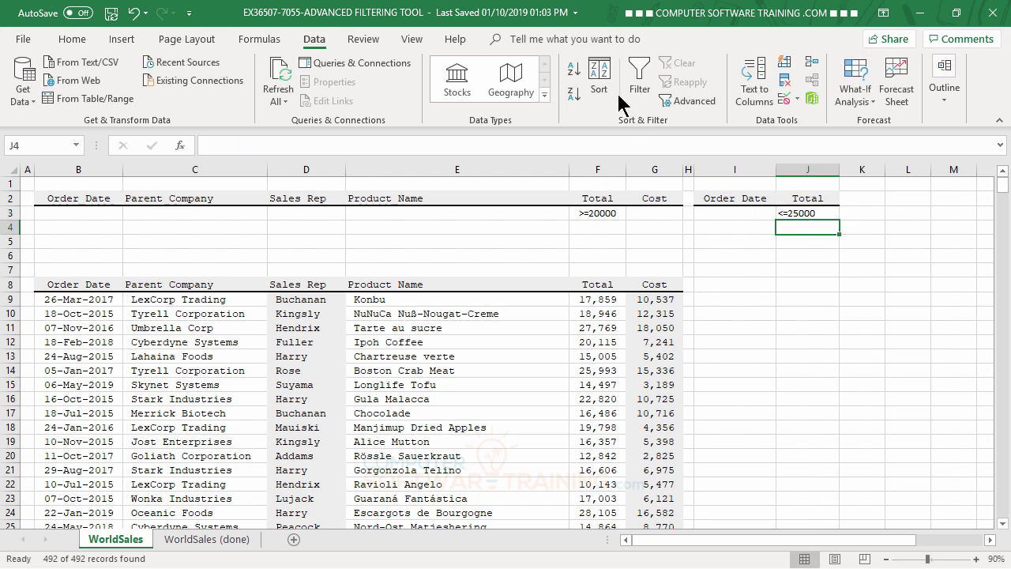
pyautogui.click(693, 104)
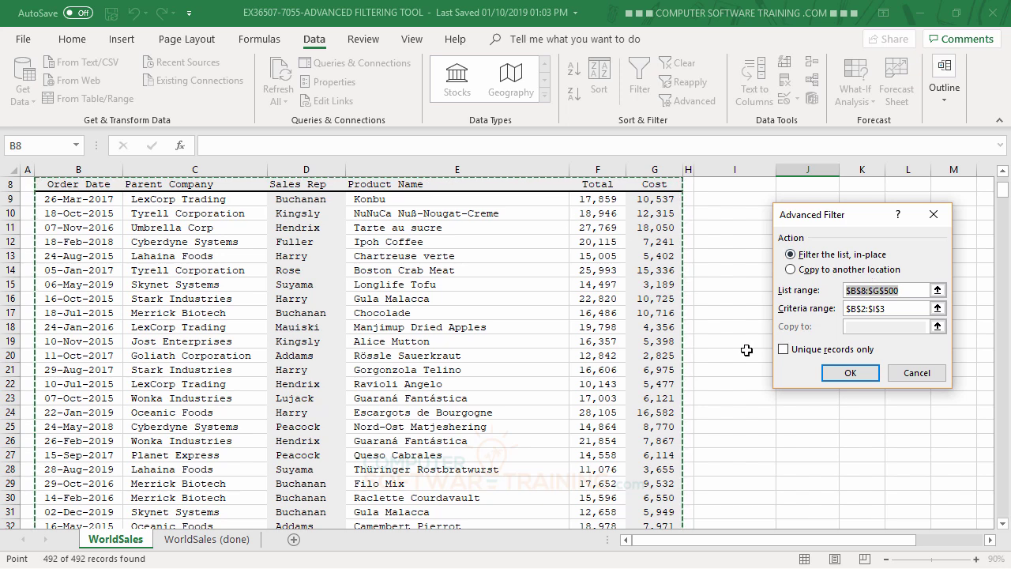
pyautogui.click(850, 374)
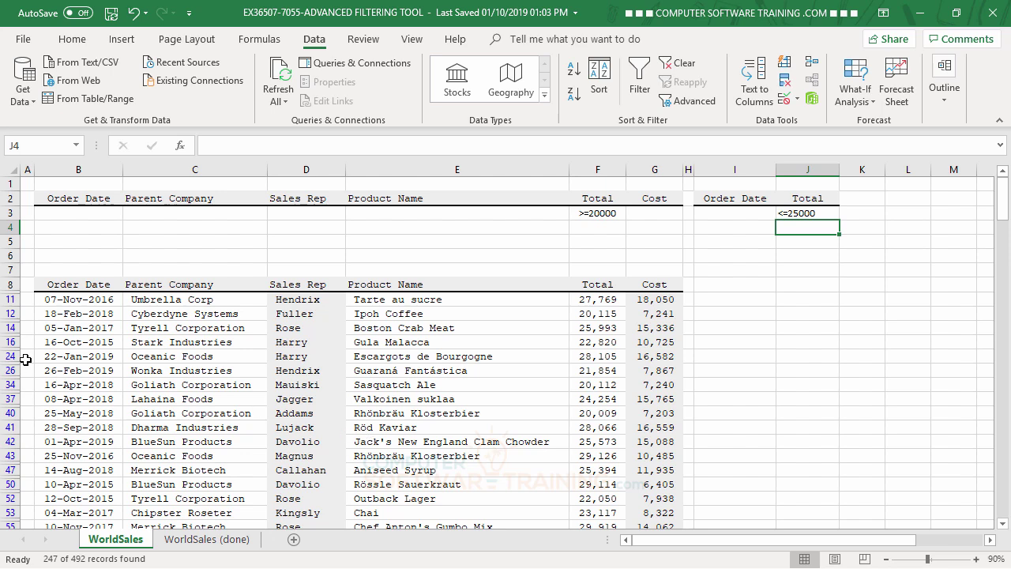
# - Enter the Order Date criteria >=1/1/2019 in B3 and <=12/31/2019 in I3
pyautogui.click(69, 213)
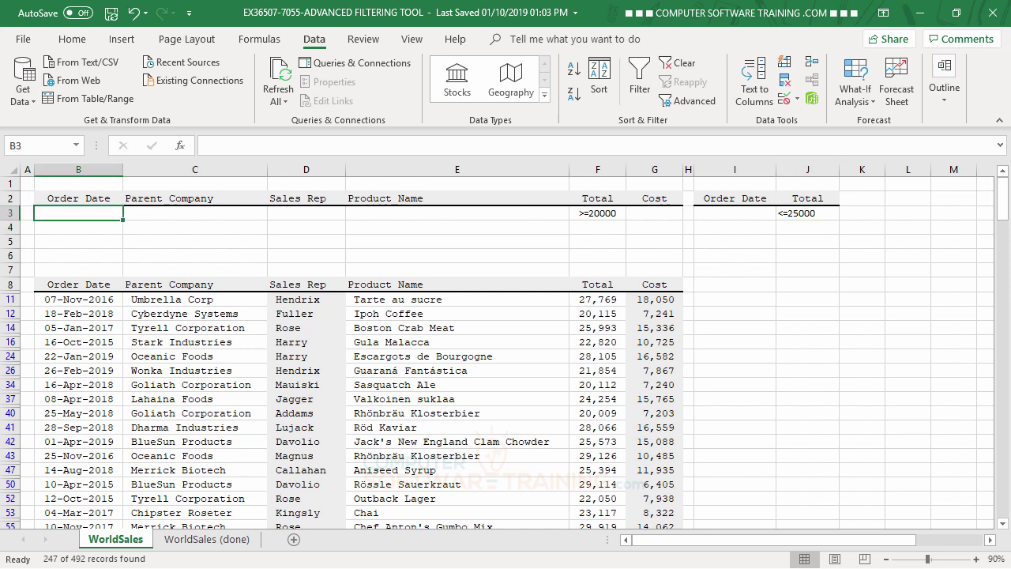
pyautogui.write('>=1')
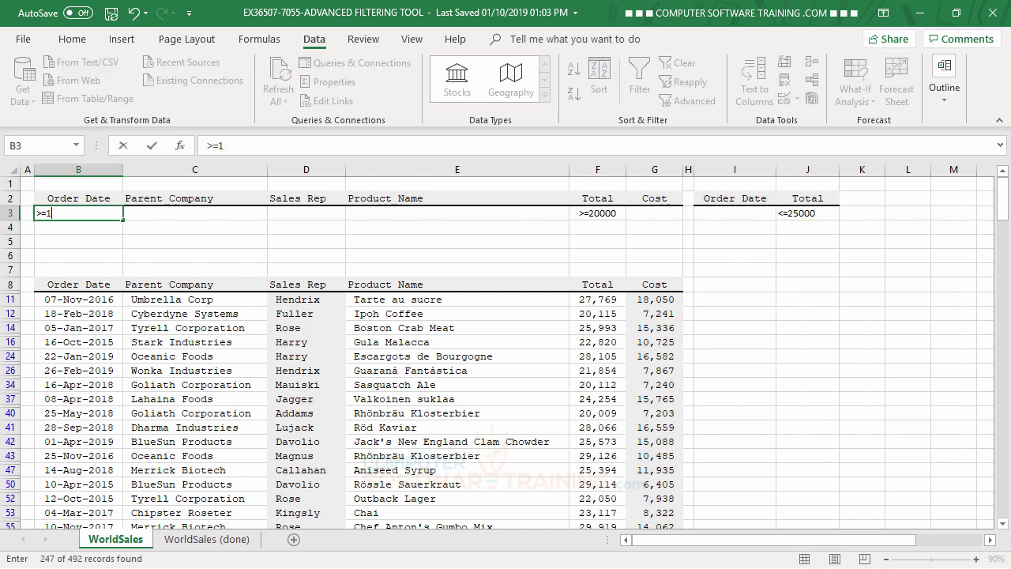
pyautogui.write('/1/2019')
pyautogui.press('Return')
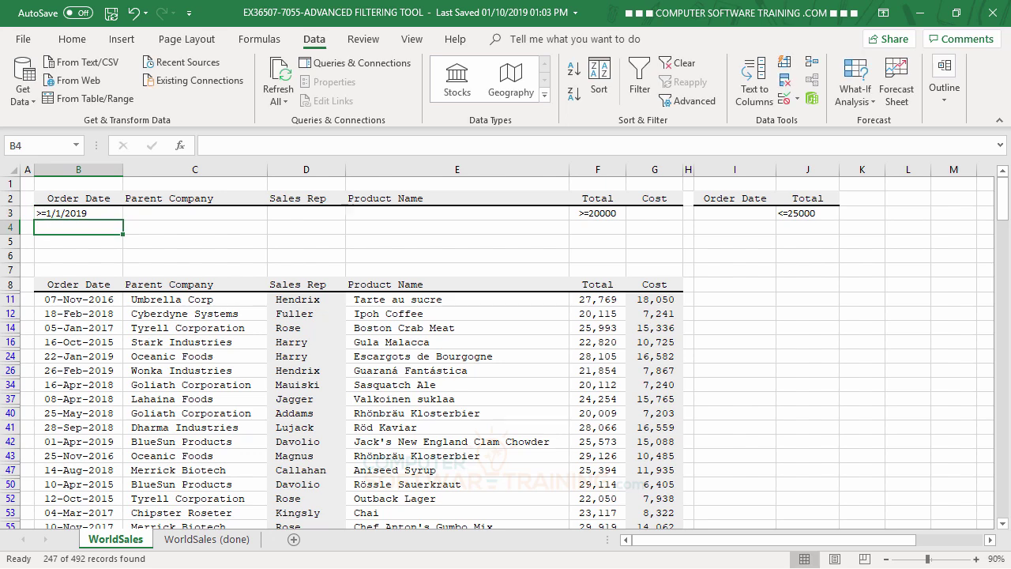
pyautogui.click(746, 216)
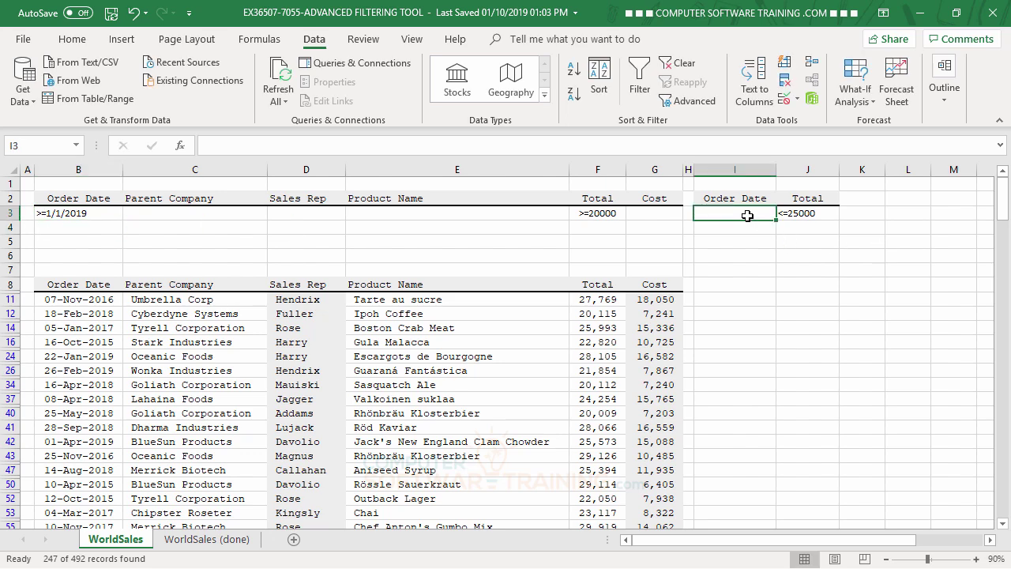
pyautogui.write('<')
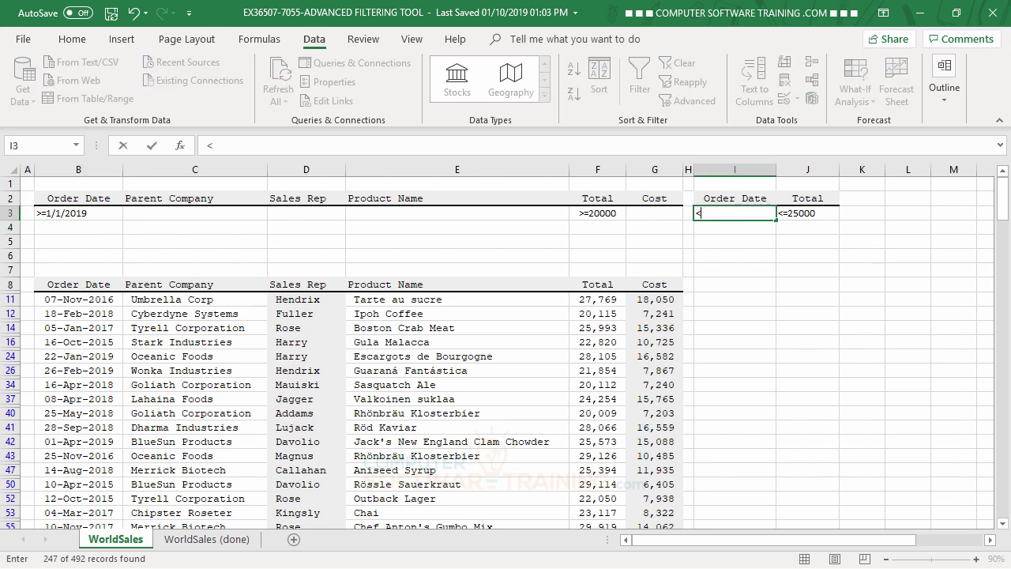
pyautogui.write('=12/31/2019')
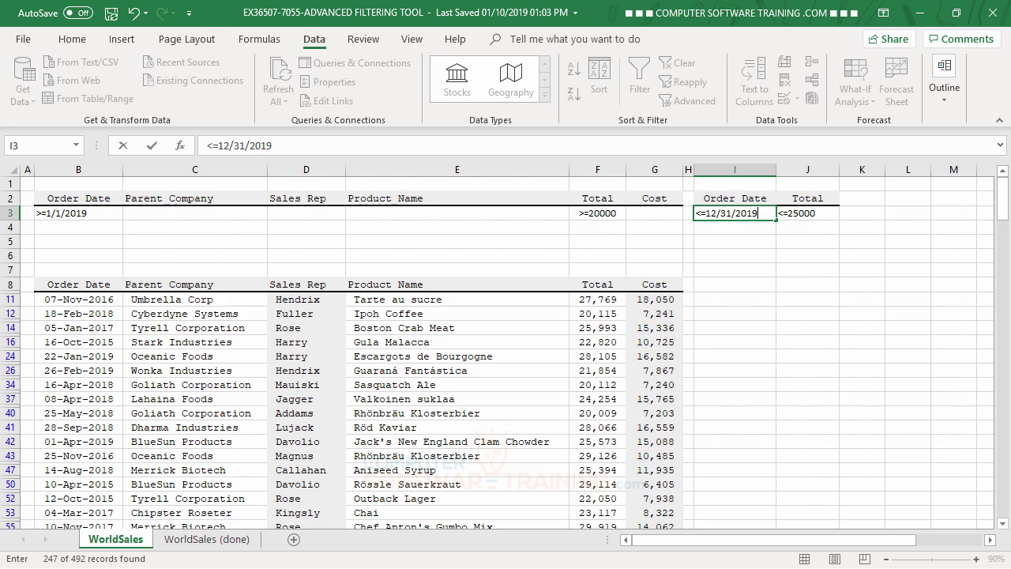
pyautogui.press('Return')
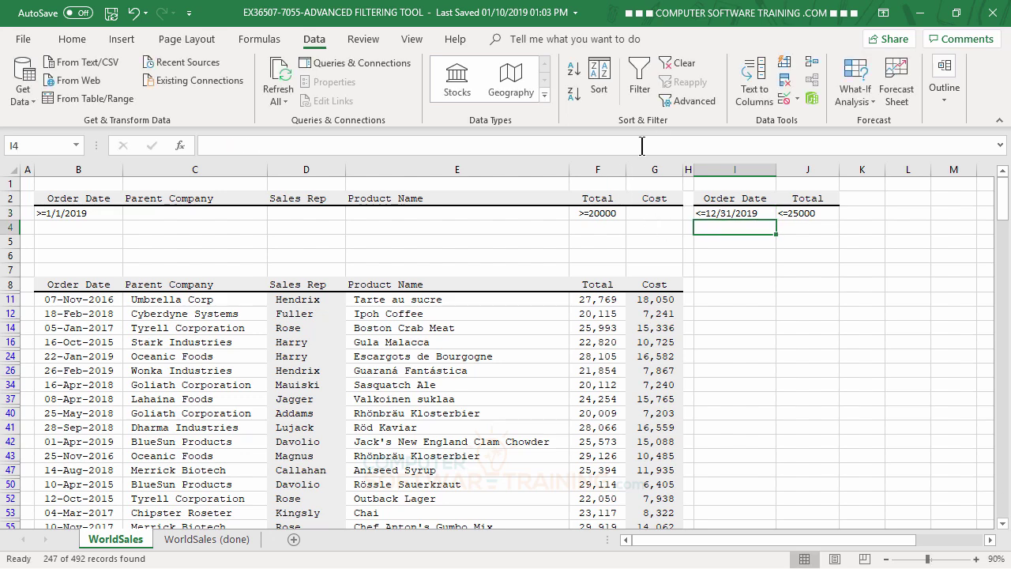
# - Rerun the Advanced Filter in place on B8:G500 with criteria range B2:I3 and review the filtered records
pyautogui.click(683, 109)
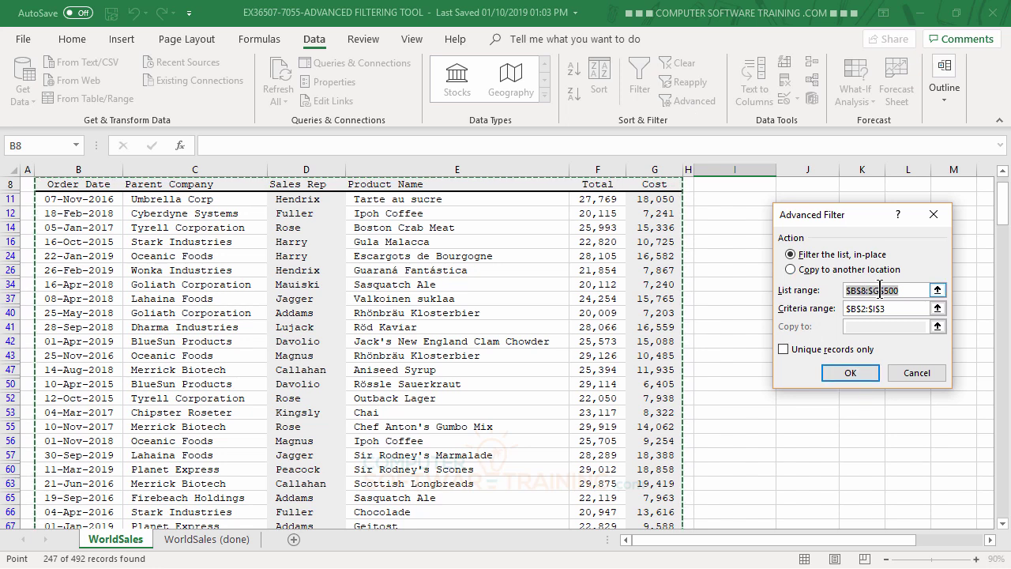
pyautogui.click(849, 375)
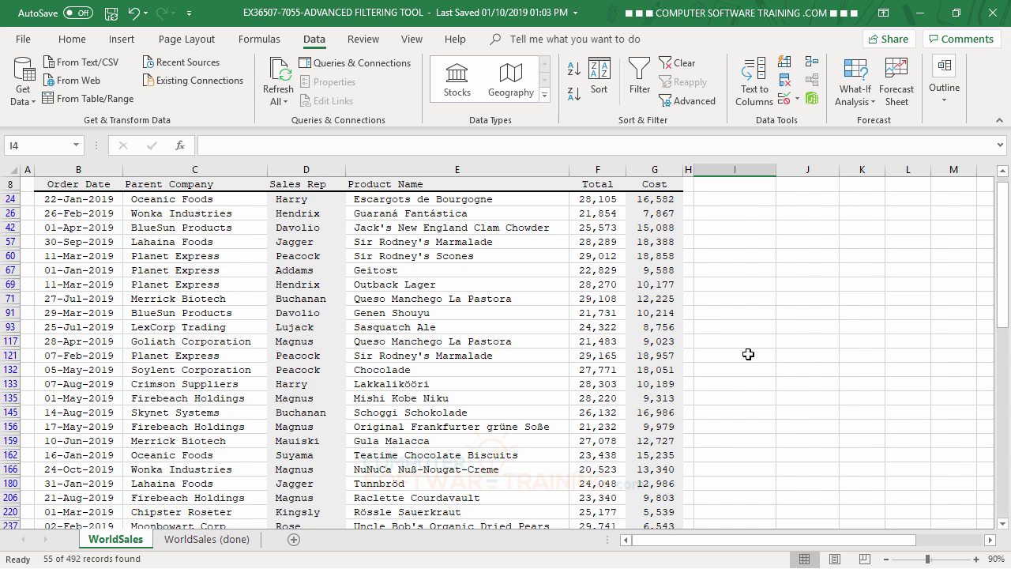
pyautogui.scroll(3, 719, 324)
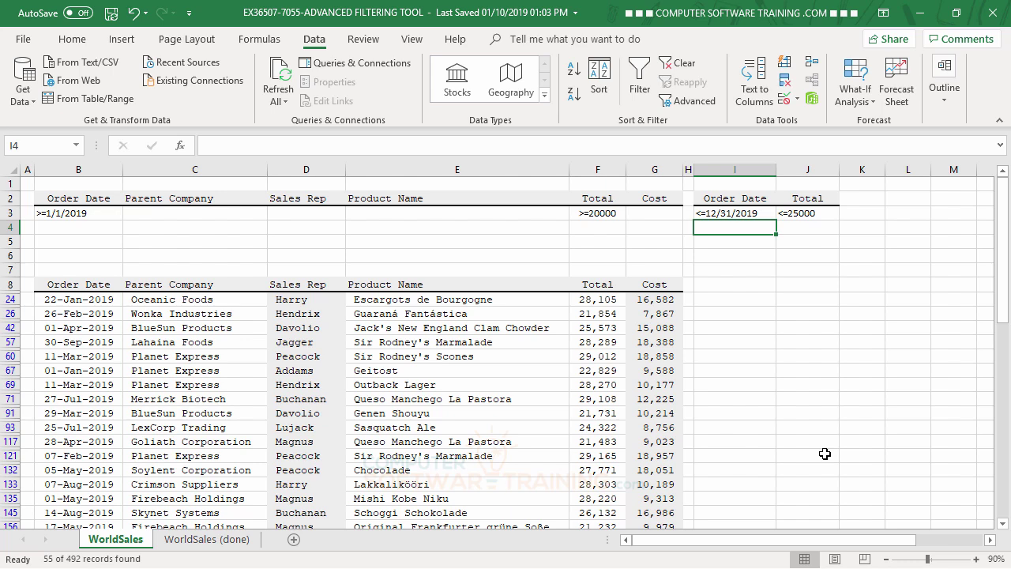
# - Enter the heading Filtered Sales in I8, beside the table's header row
pyautogui.click(861, 269)
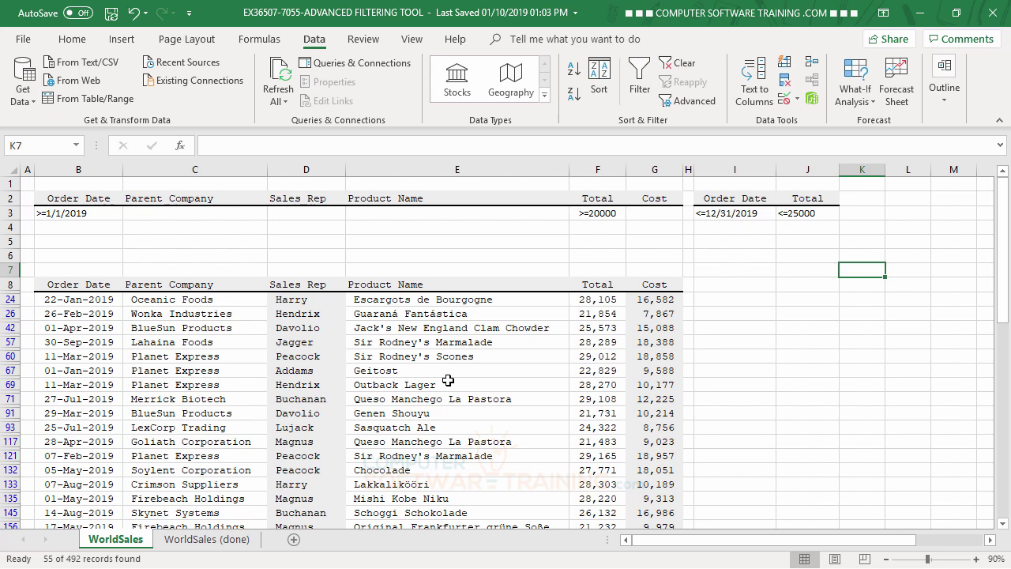
pyautogui.click(732, 286)
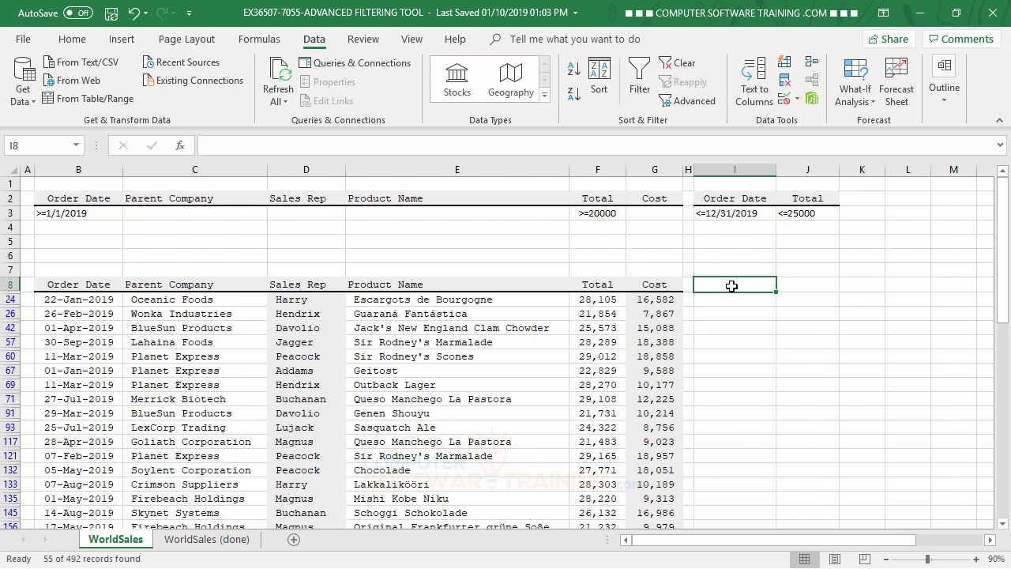
pyautogui.write('Filtered Sales')
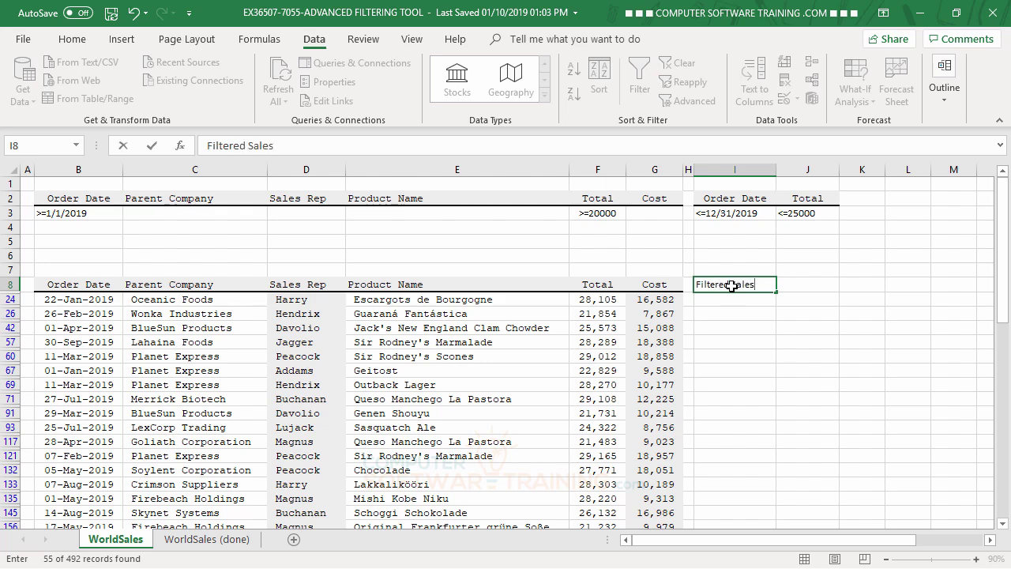
pyautogui.press('Return')
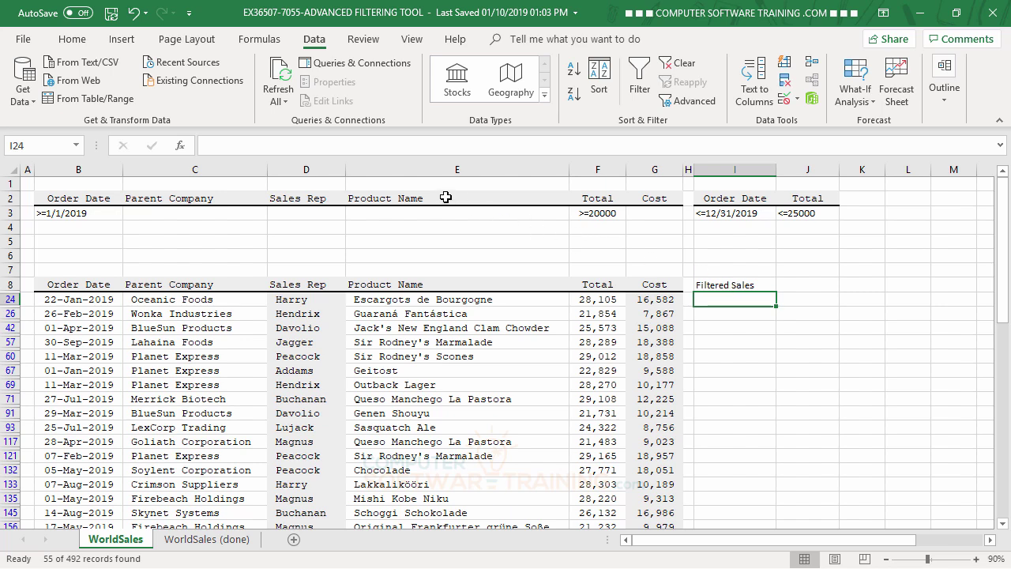
# - Copy the Cost header's formatting from G2 to the Filtered Sales heading in I8 and widen column I to fit it
pyautogui.click(650, 198)
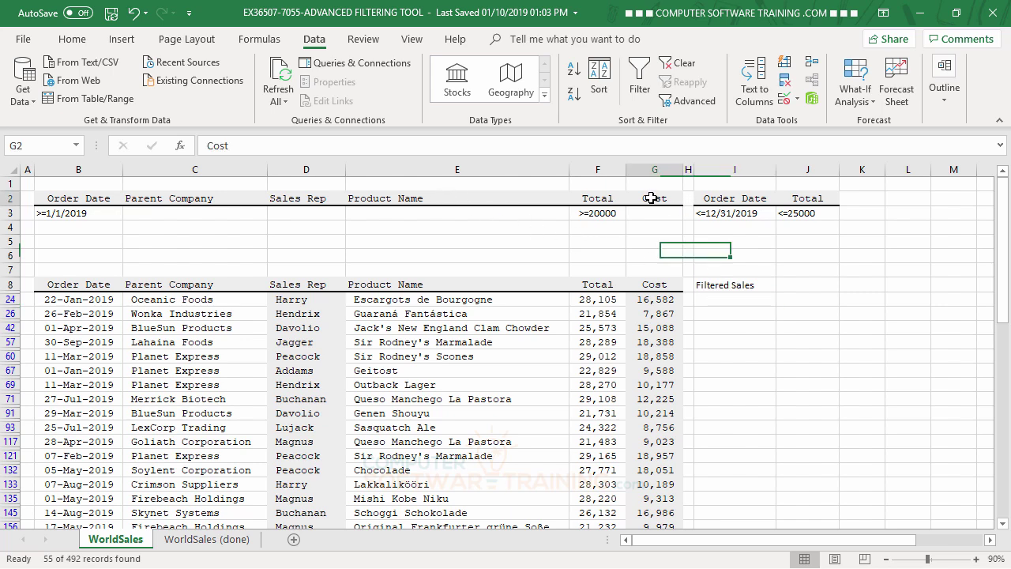
pyautogui.click(73, 39)
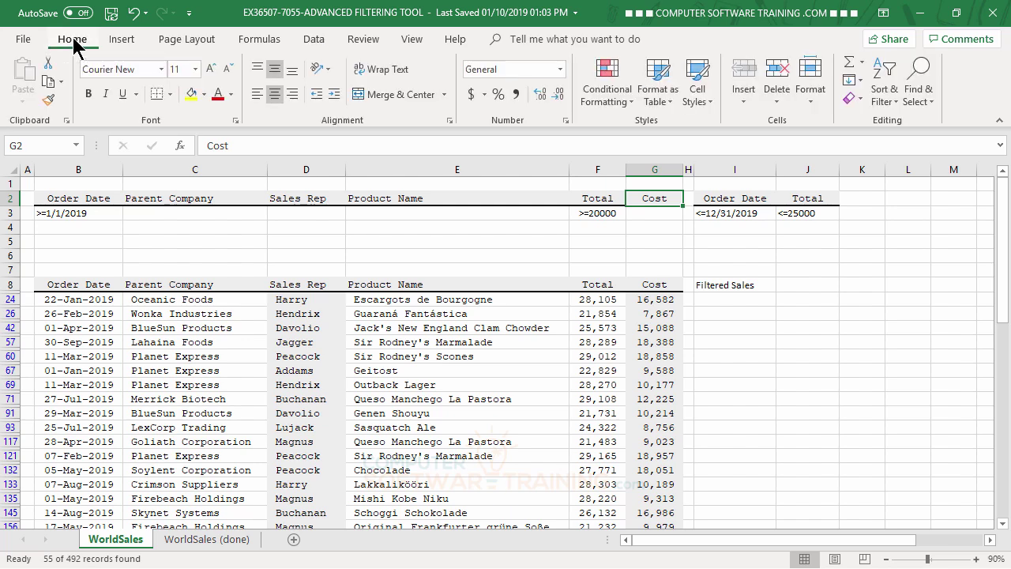
pyautogui.click(49, 101)
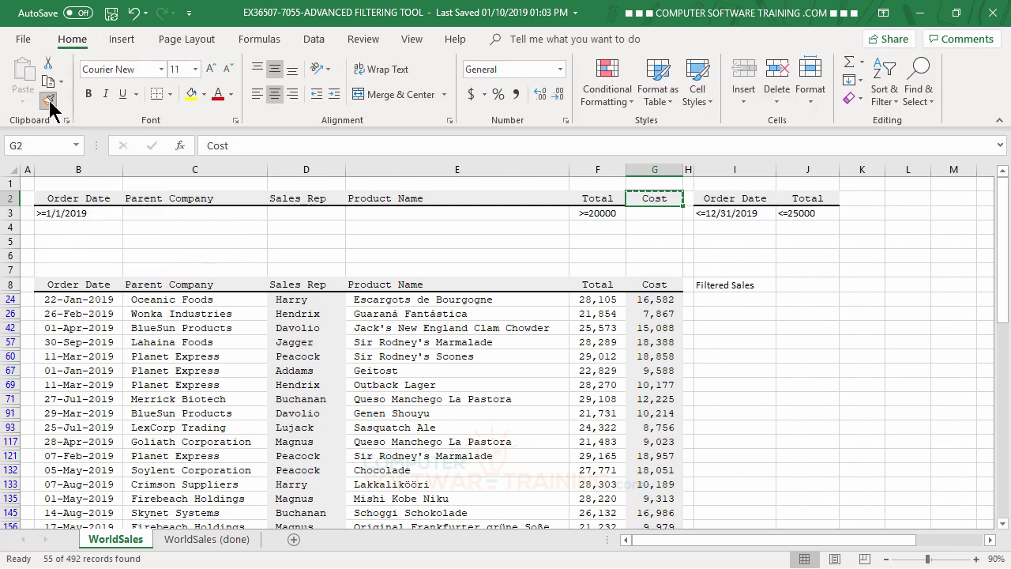
pyautogui.click(744, 284)
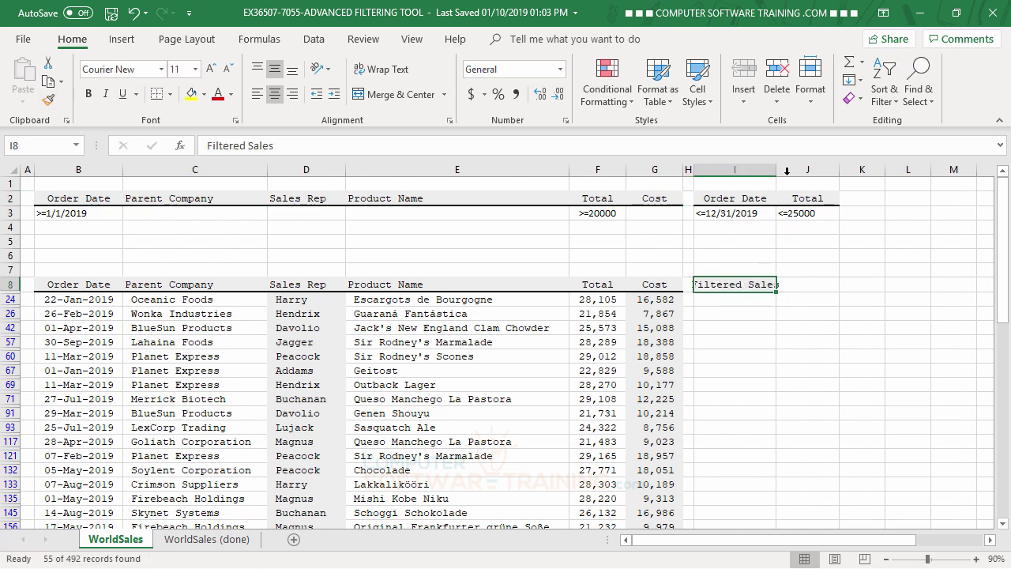
pyautogui.moveTo(775, 170); pyautogui.dragTo(793, 173)
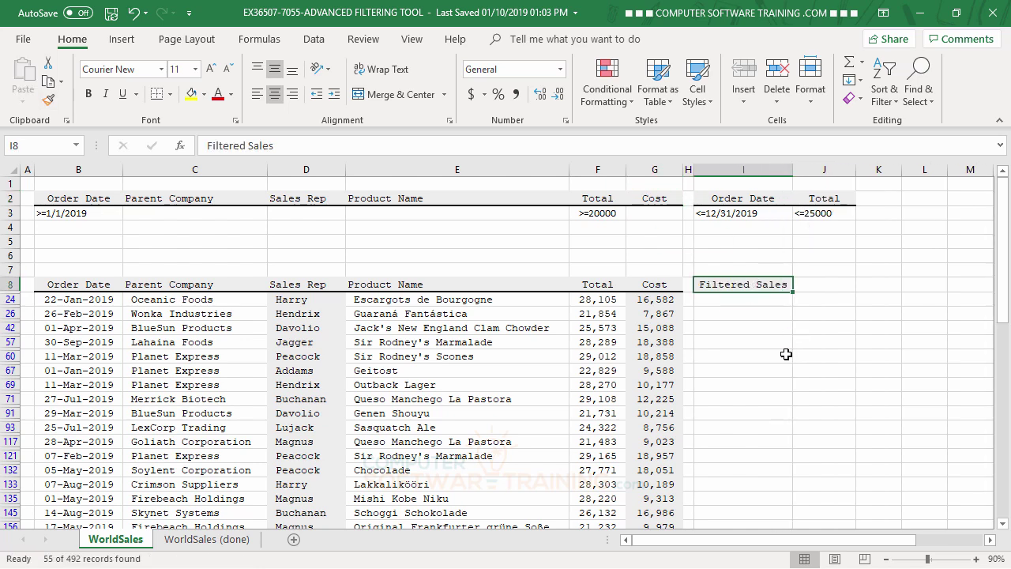
pyautogui.click(747, 312)
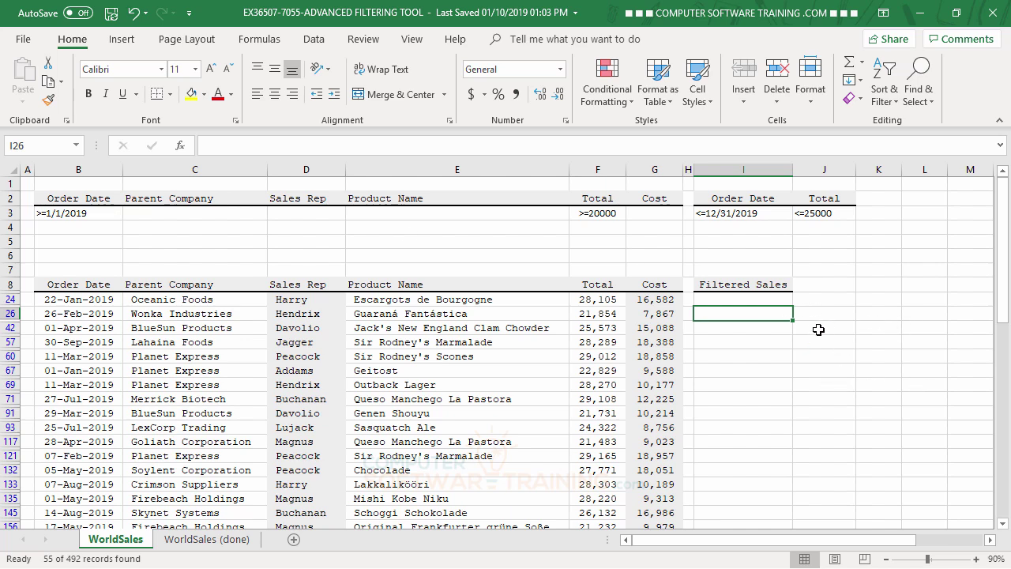
pyautogui.click(751, 303)
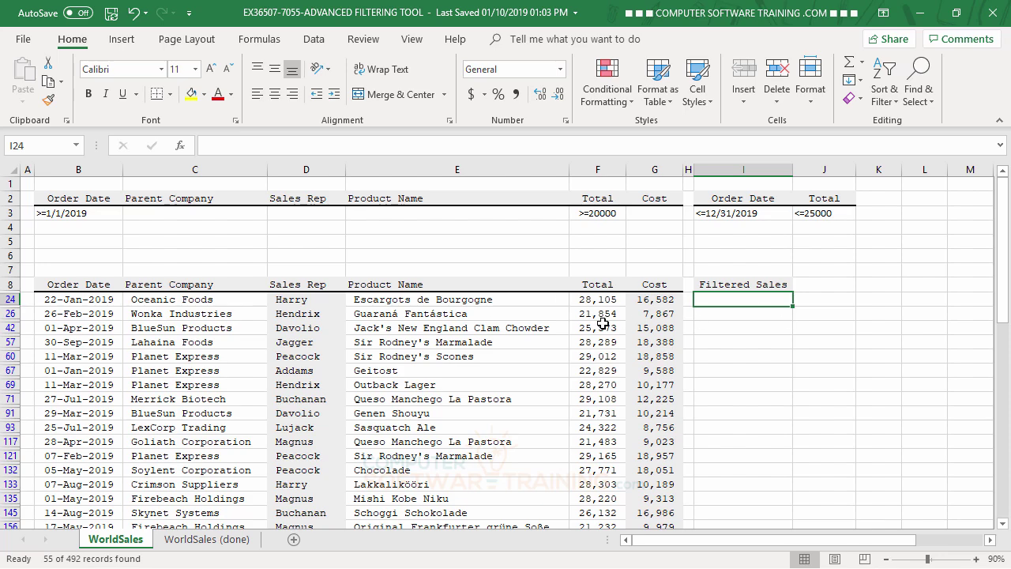
# - Enter the formula =SUBTOTAL(9,F9:F501) in I24 under the Filtered Sales heading to sum the filtered totals
pyautogui.scroll(-7, 742, 363)
pyautogui.scroll(-12, 742, 381)
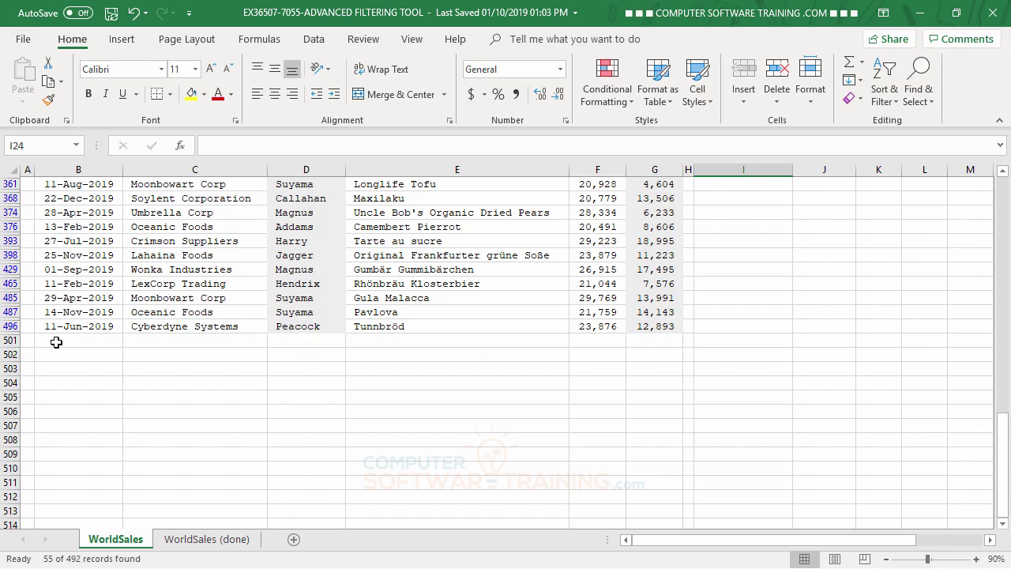
pyautogui.scroll(3, 905, 369)
pyautogui.scroll(15, 904, 369)
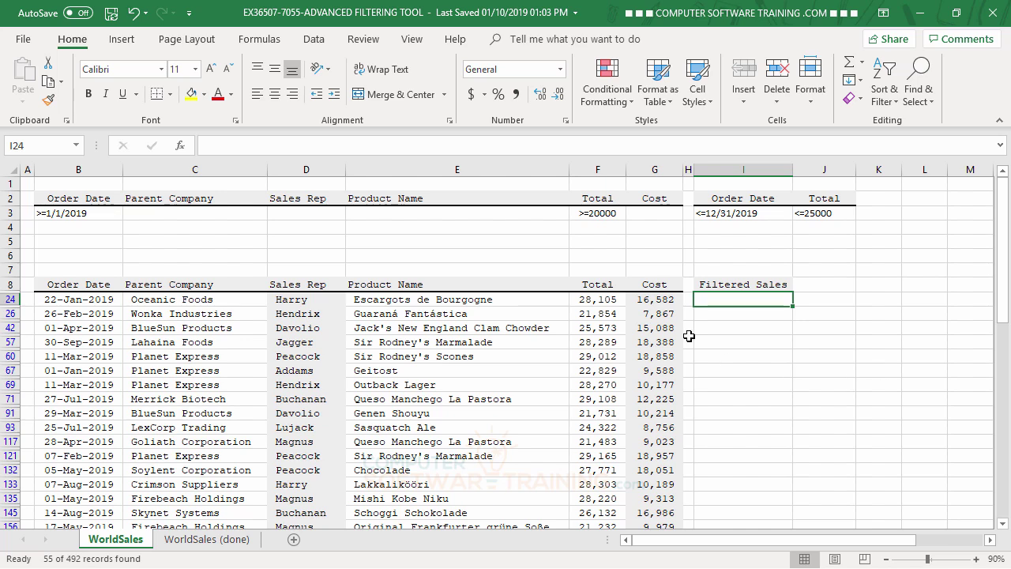
pyautogui.write('=')
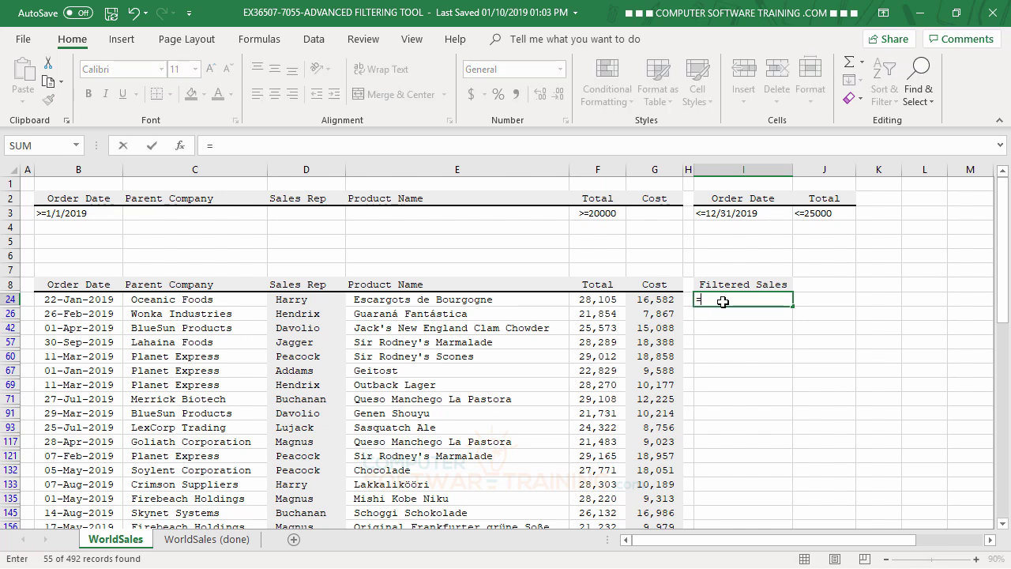
pyautogui.write('sub')
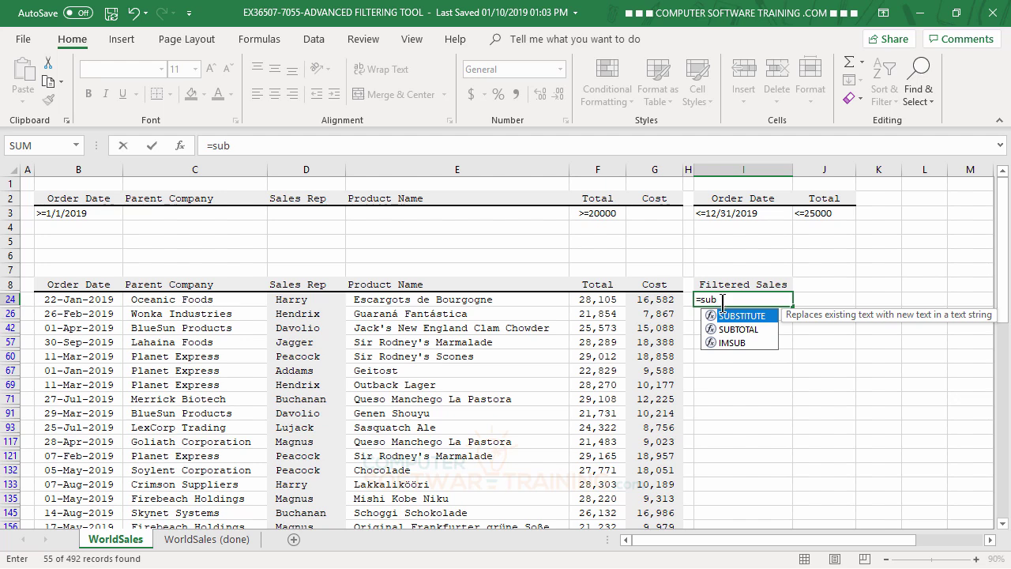
pyautogui.doubleClick(747, 330)
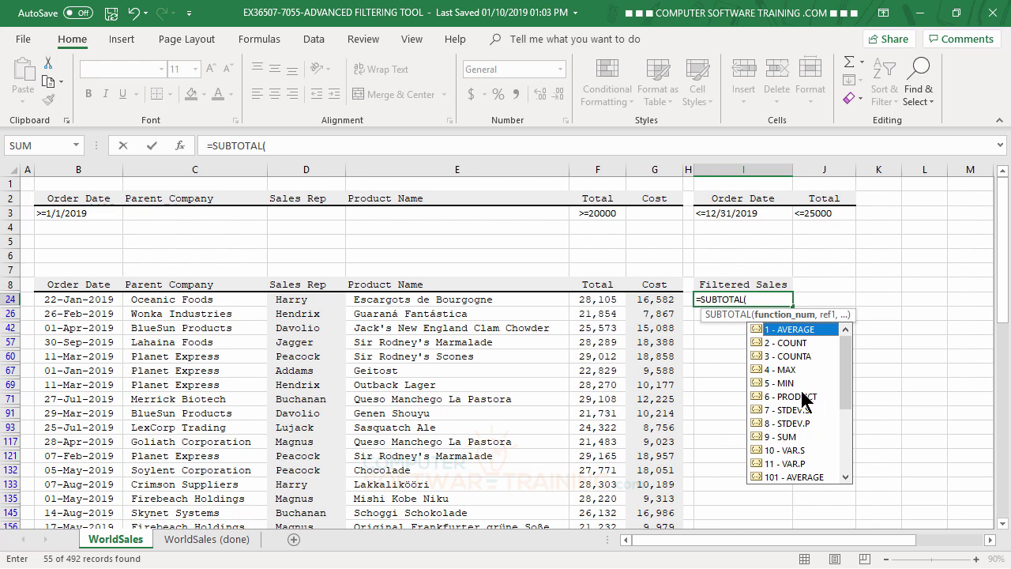
pyautogui.doubleClick(786, 438)
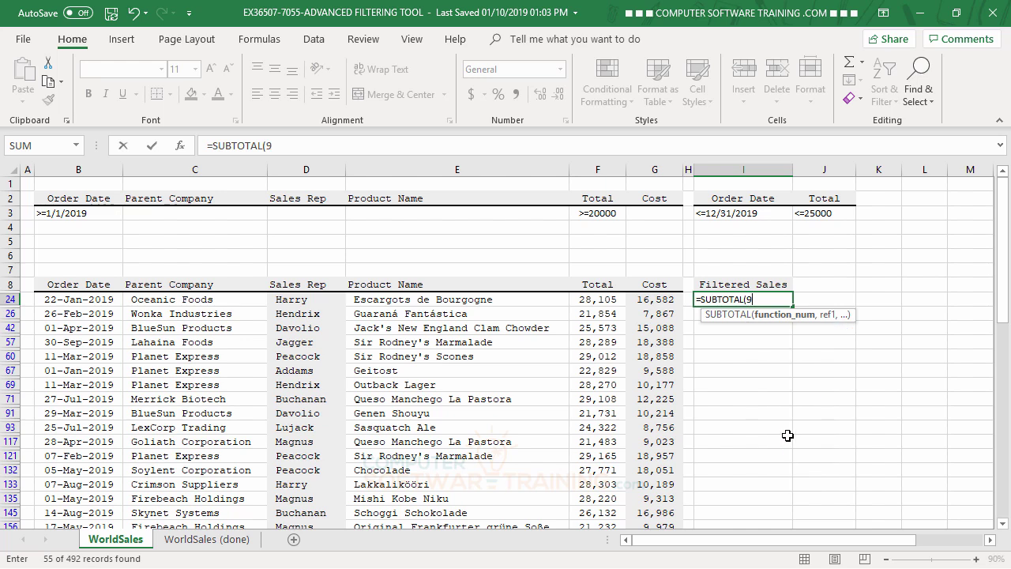
pyautogui.write(',')
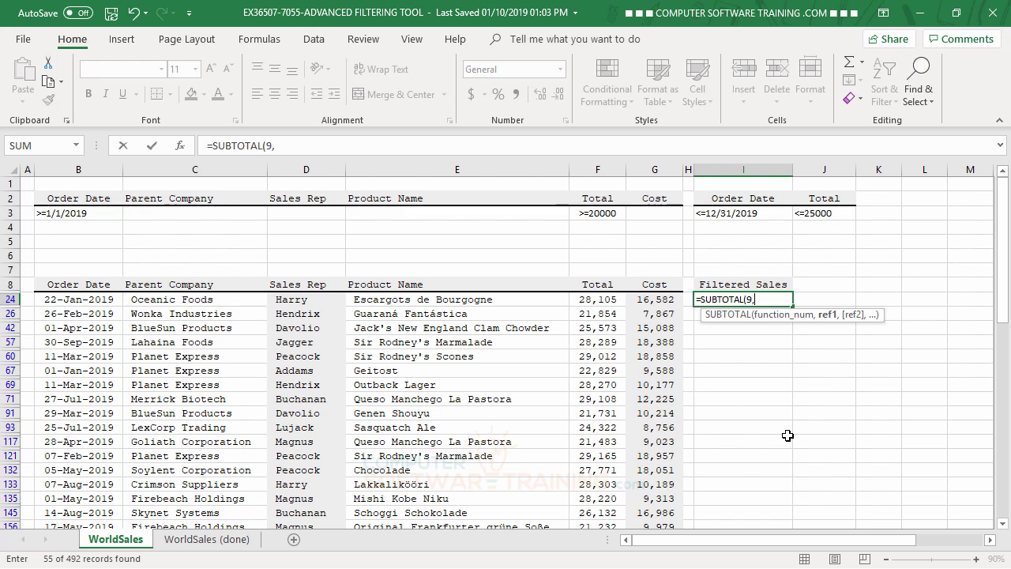
pyautogui.write('F9:')
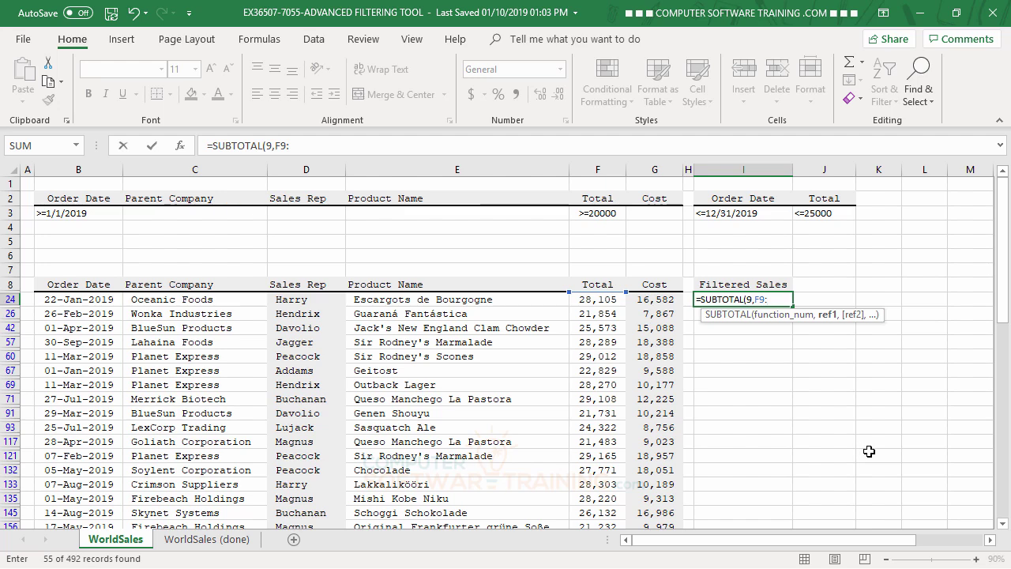
pyautogui.write('F')
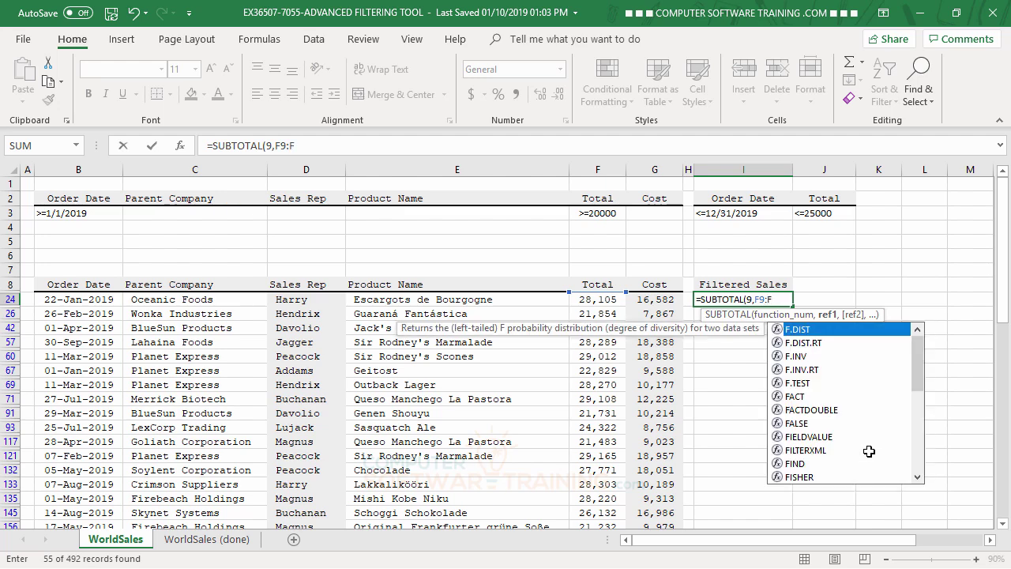
pyautogui.write('501')
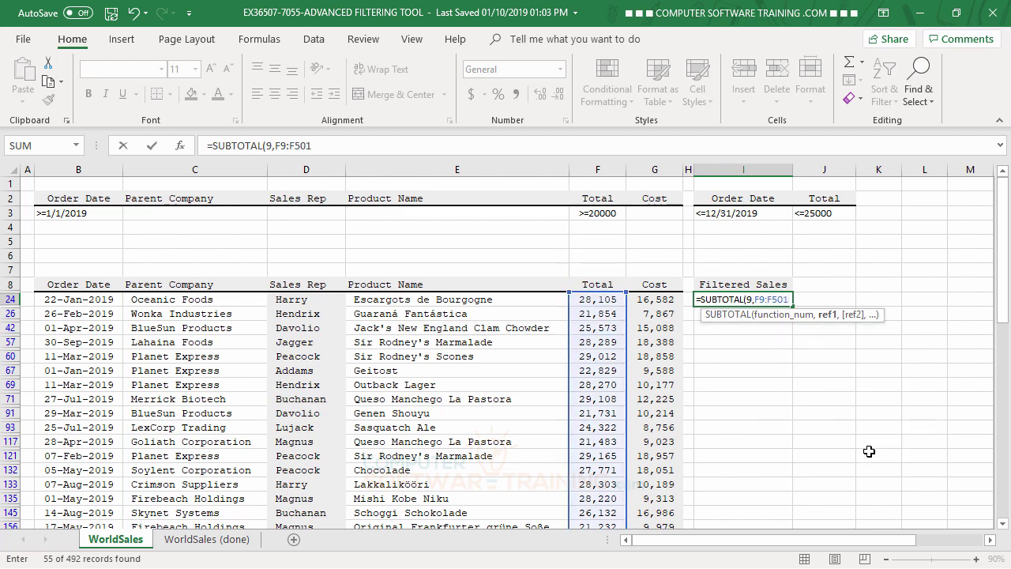
pyautogui.write(')')
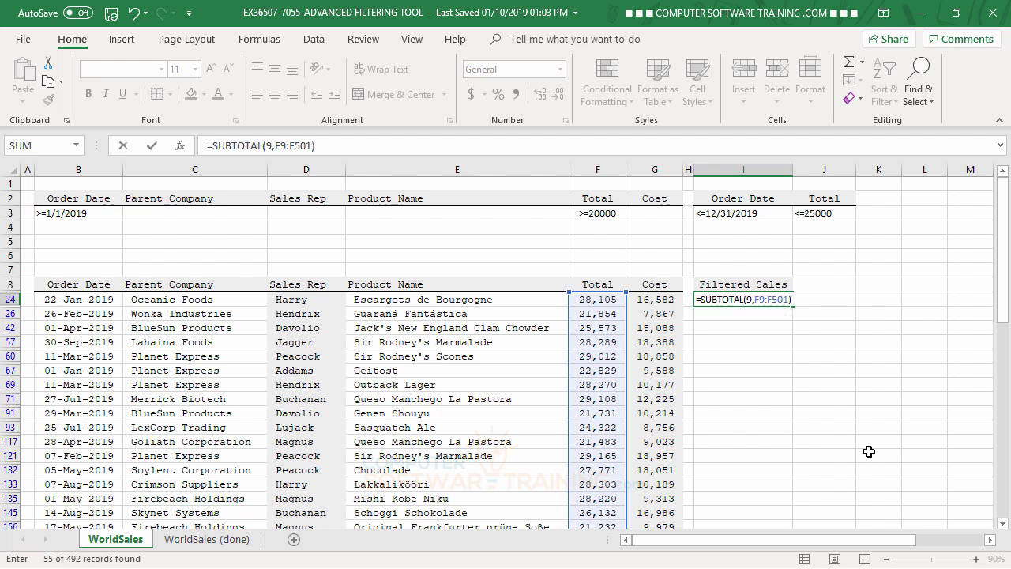
pyautogui.press('Return')
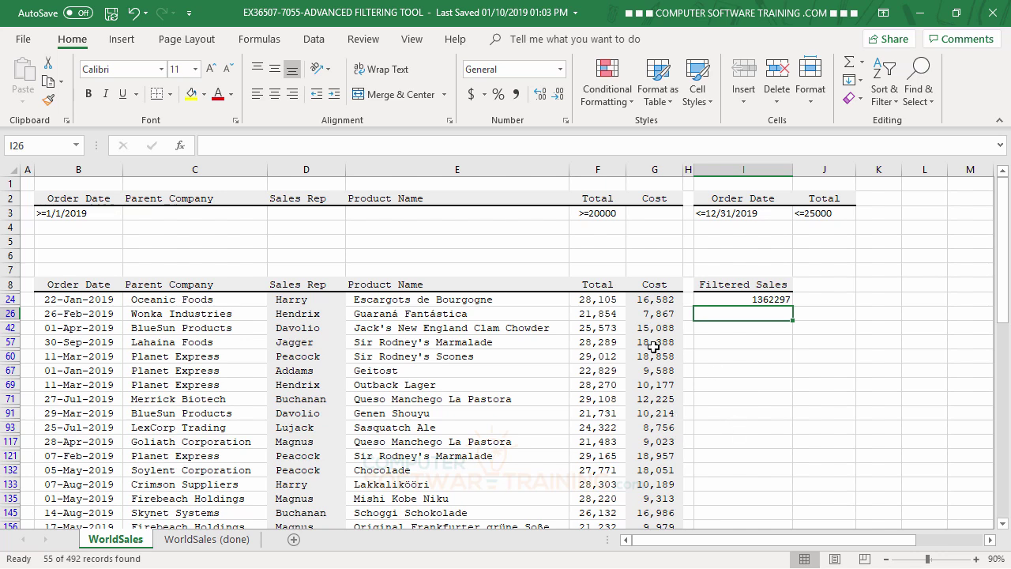
# - Copy the Total column's number formatting from F26 to the Filtered Sales result in I24
pyautogui.click(593, 314)
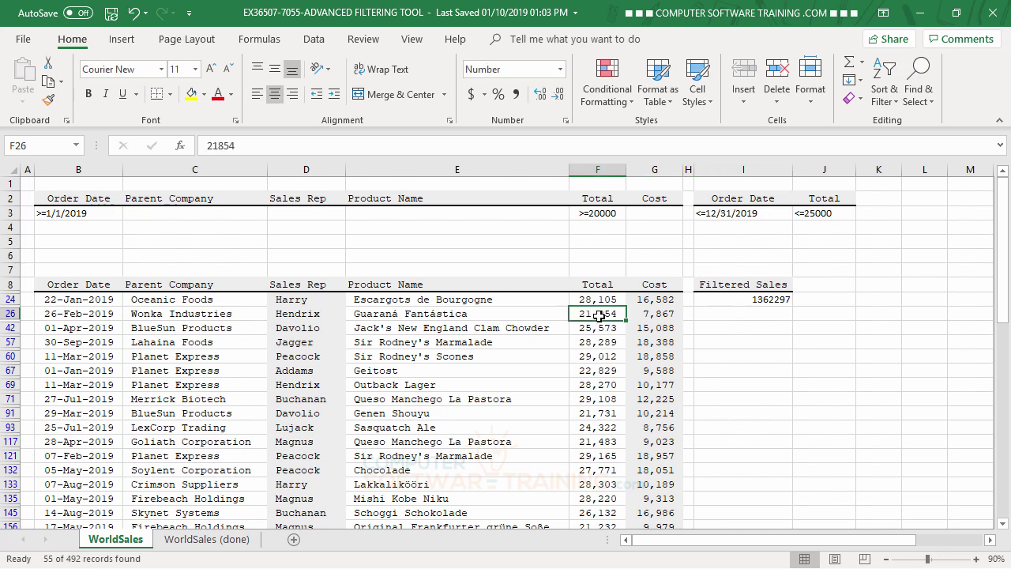
pyautogui.click(47, 101)
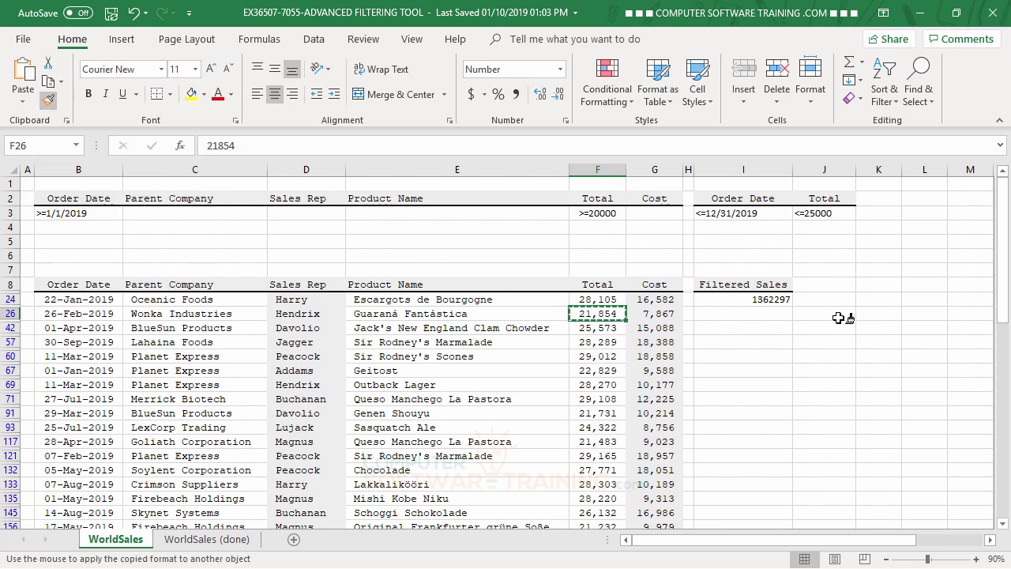
pyautogui.click(767, 302)
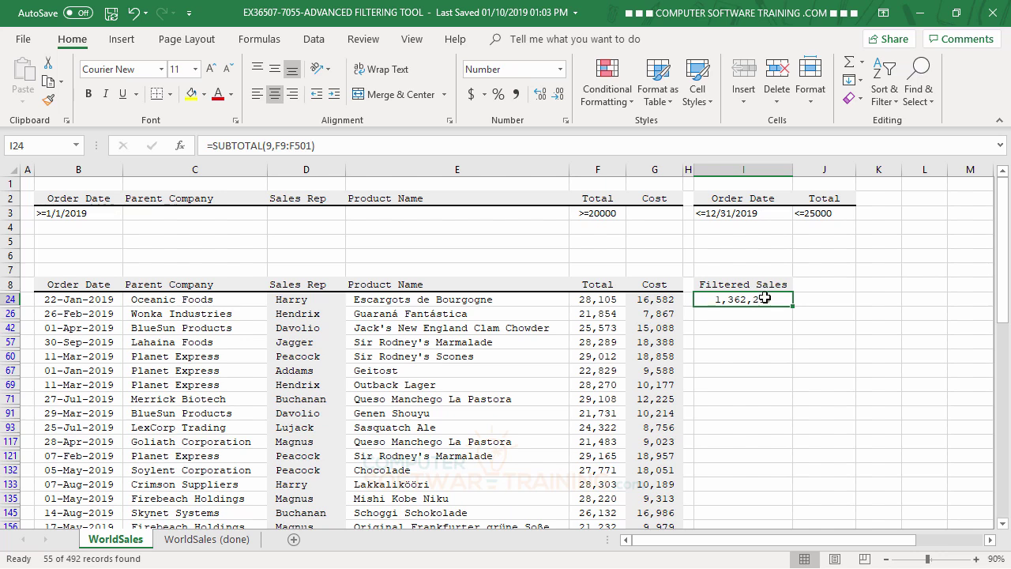
pyautogui.click(781, 411)
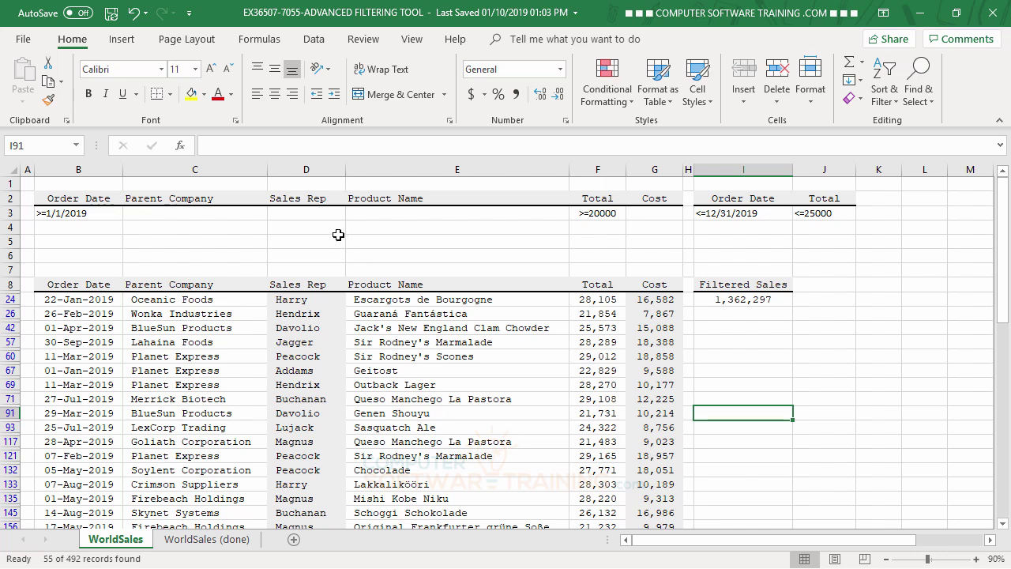
# - Enter the surname of the sales rep listed in D57 as the Sales Rep criterion in D3
pyautogui.click(304, 213)
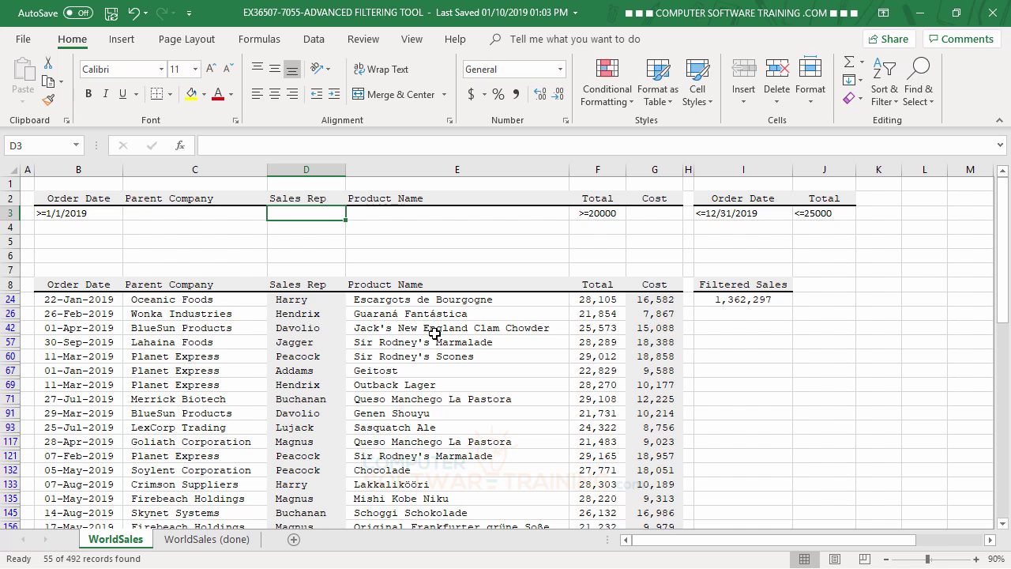
pyautogui.write('Jagger')
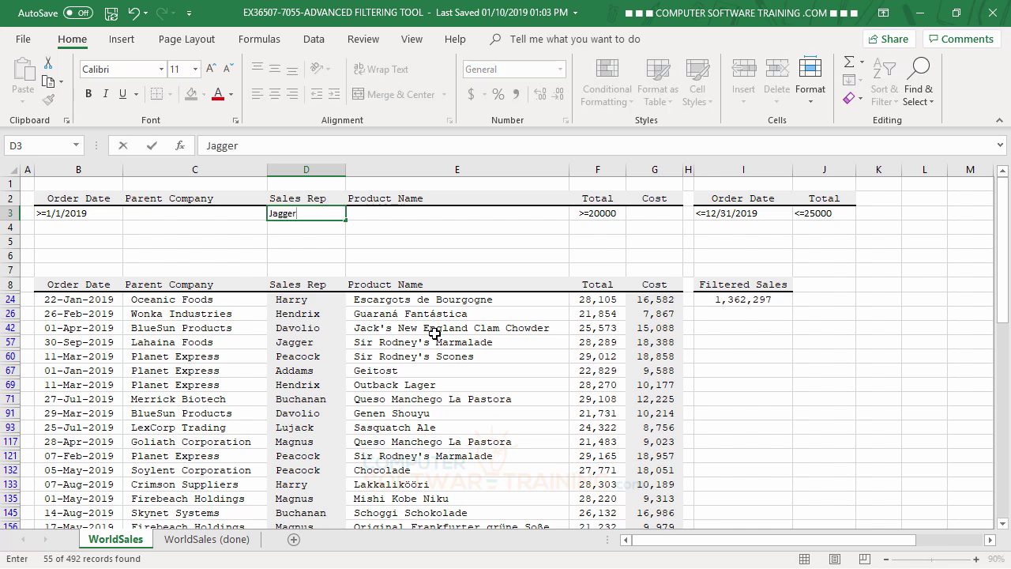
pyautogui.press('Return')
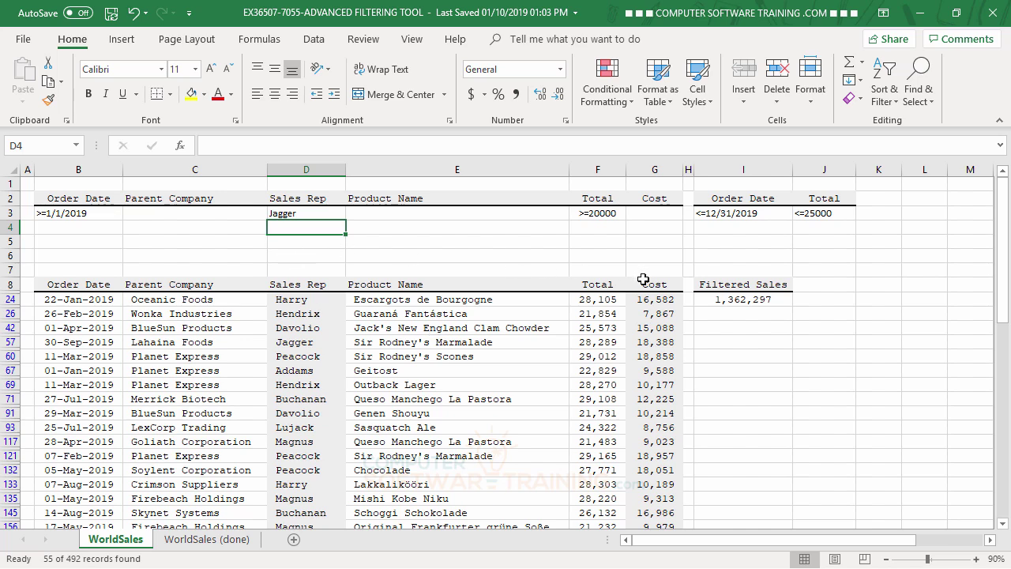
# - Try rerunning the Advanced Filter in place on B8:G500 with the Sales Rep criterion included, and undo that filter
pyautogui.click(316, 44)
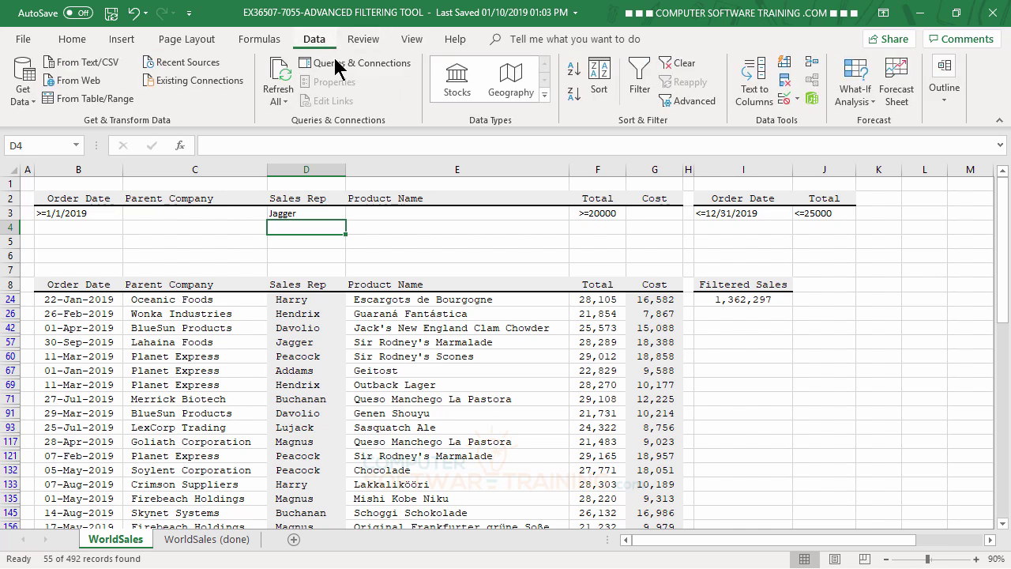
pyautogui.click(689, 101)
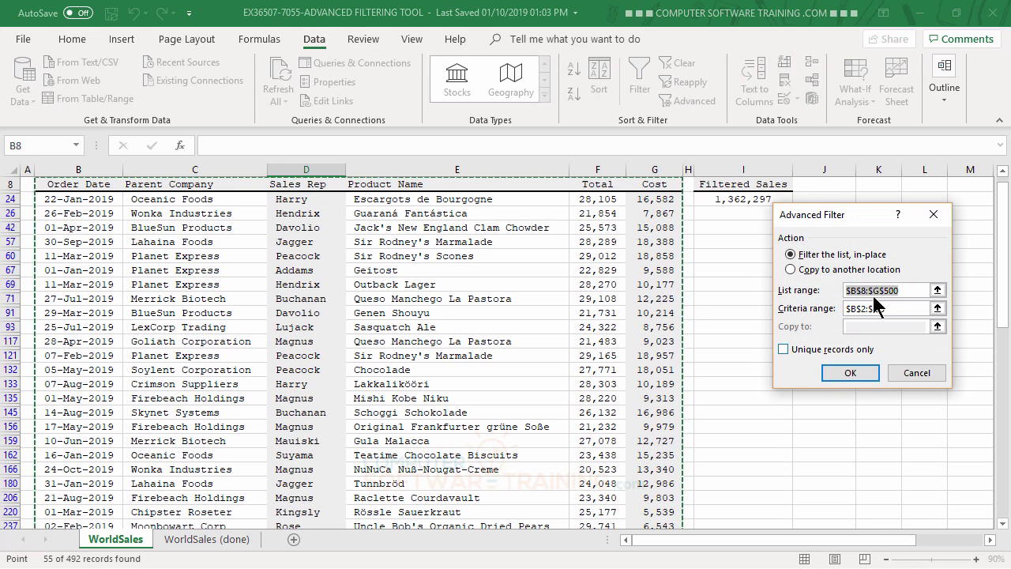
pyautogui.click(849, 373)
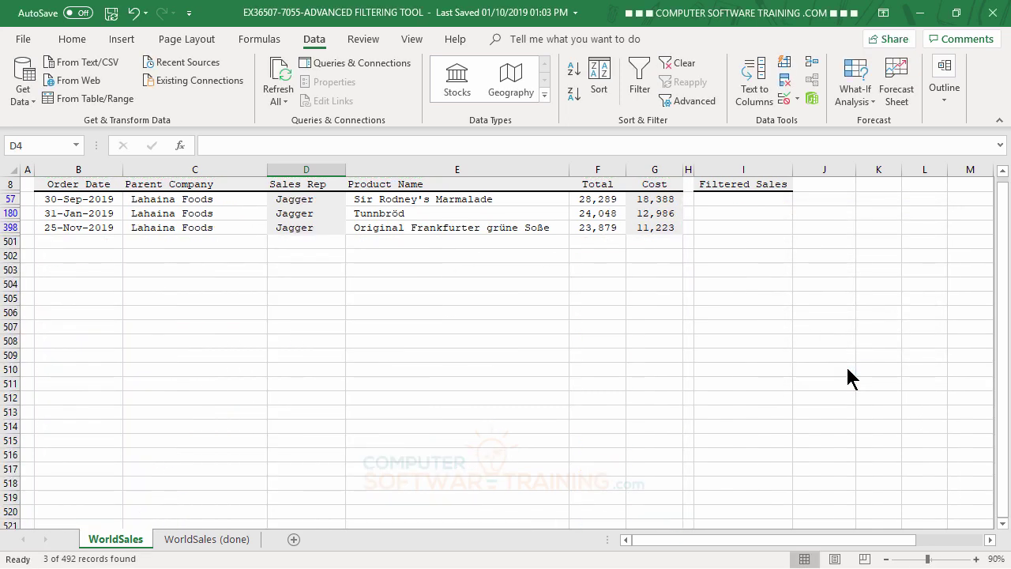
pyautogui.scroll(3, 821, 400)
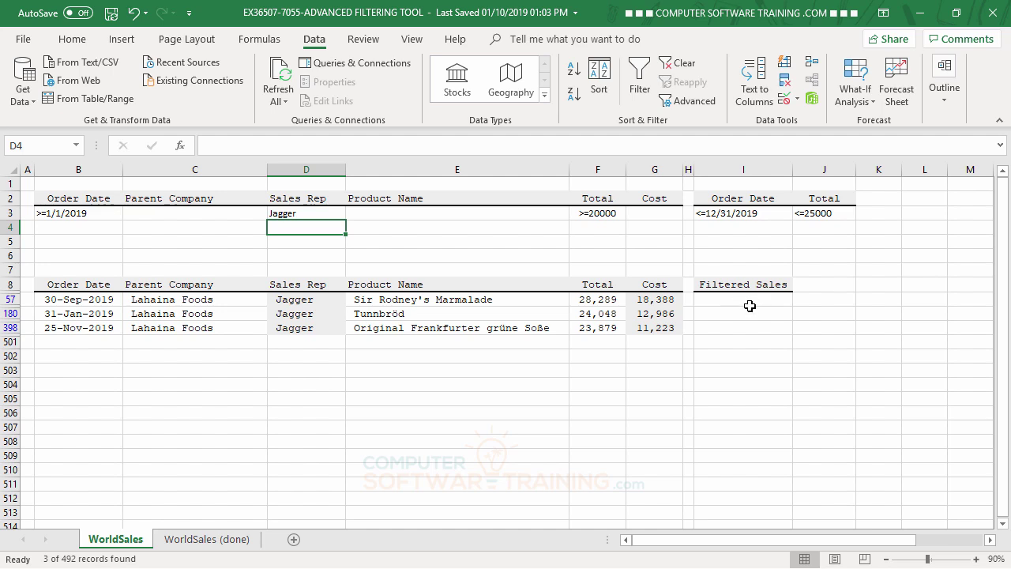
pyautogui.click(134, 12)
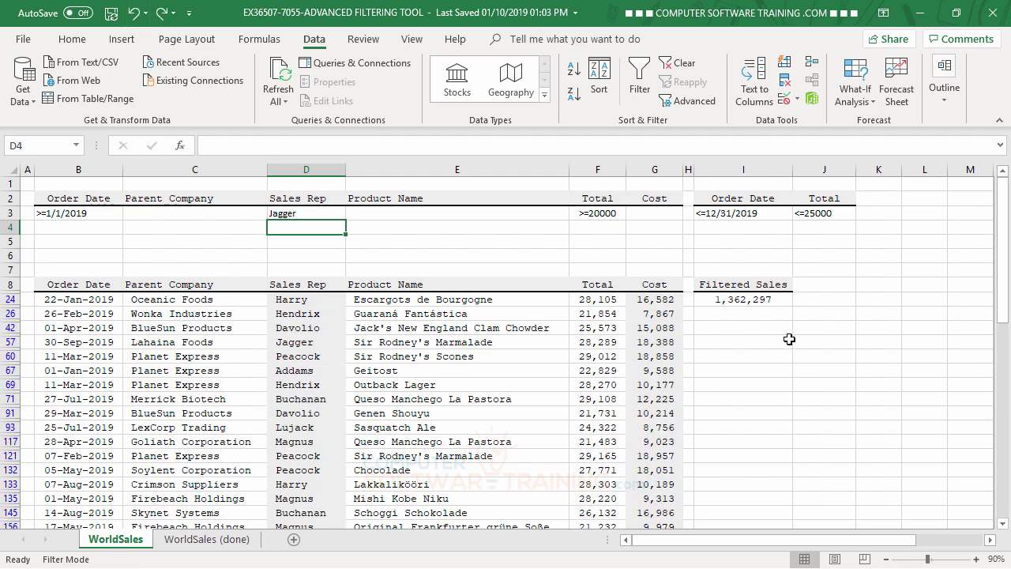
# - Move the Filtered Sales heading and its cells from column I to column K starting at K2, and widen column K to fit
pyautogui.moveTo(738, 285); pyautogui.dragTo(896, 197)
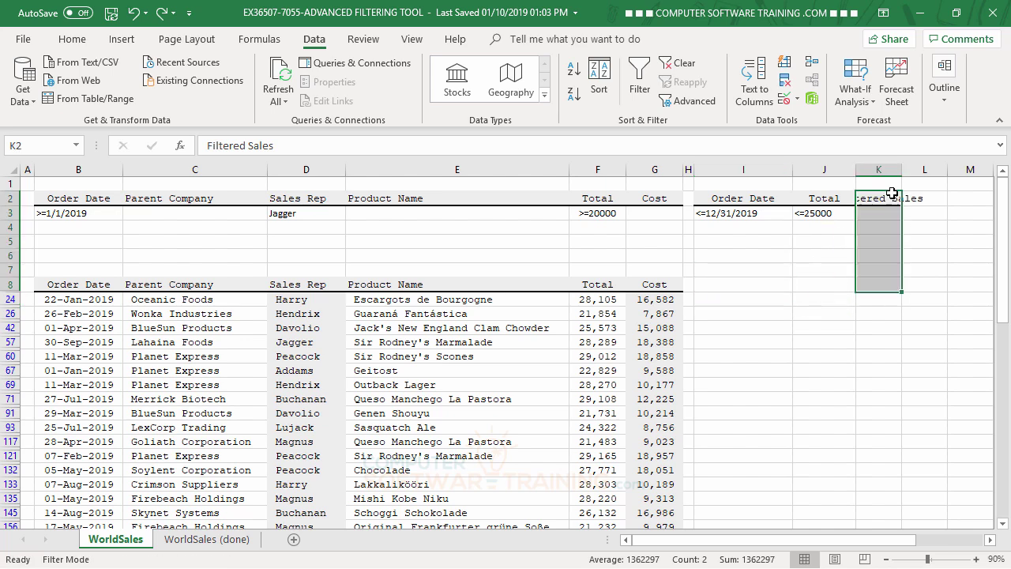
pyautogui.click(894, 270)
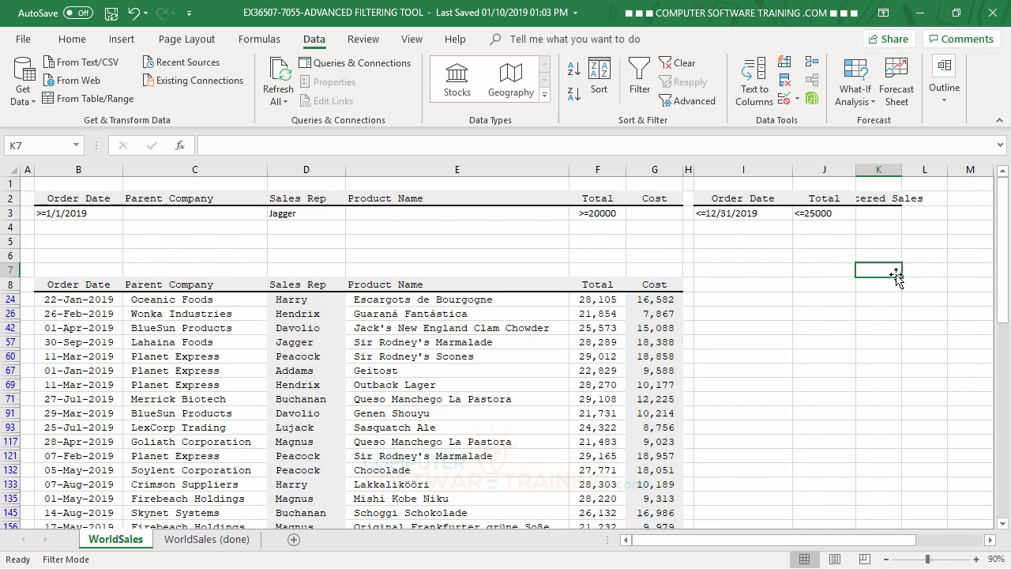
pyautogui.doubleClick(901, 168)
pyautogui.click(892, 214)
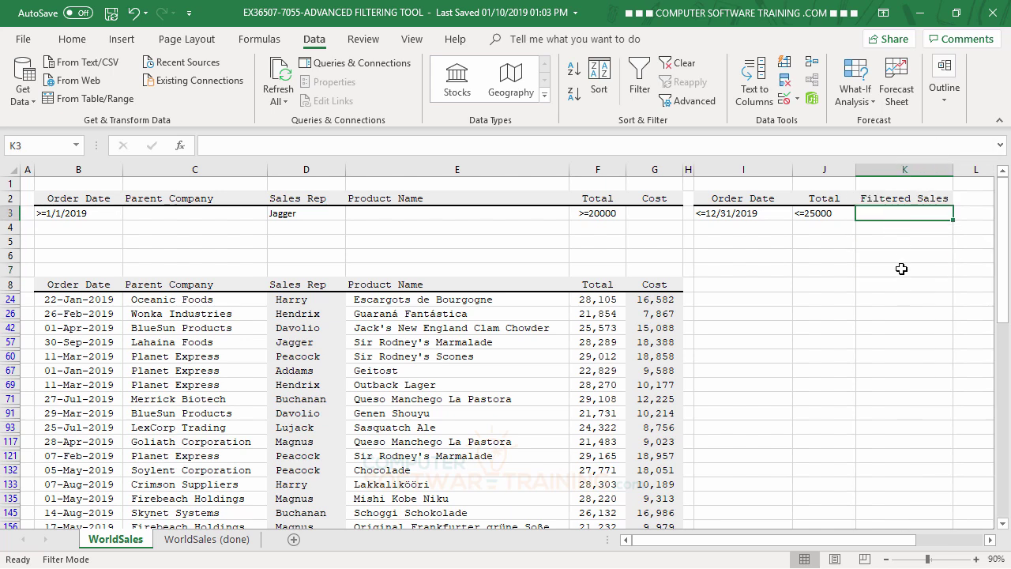
pyautogui.click(742, 286)
pyautogui.click(719, 300)
pyautogui.click(730, 314)
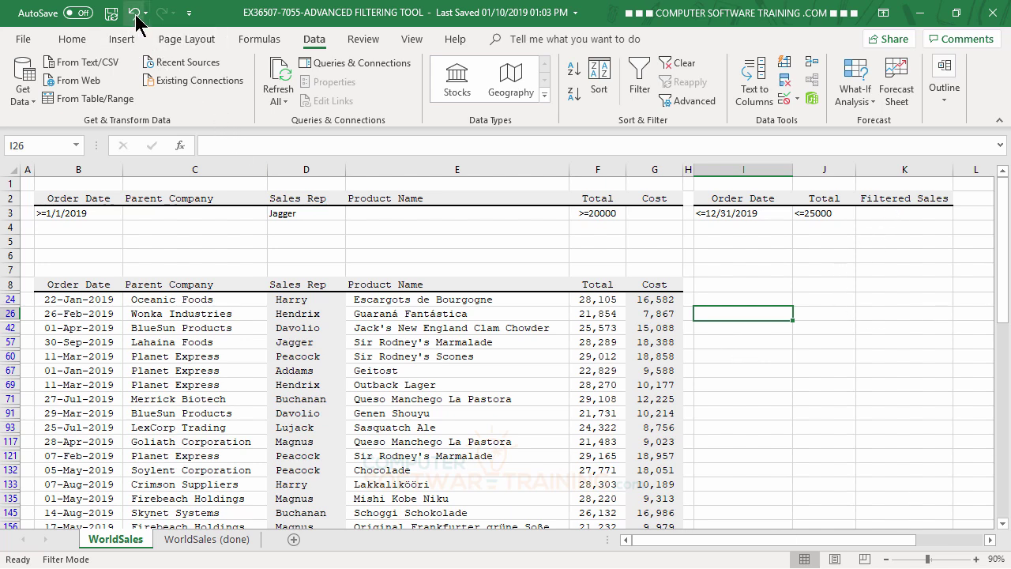
# - Enter =SUBTOTAL(9,F9:F501) in K3 under the Filtered Sales heading
pyautogui.click(906, 211)
pyautogui.write('=')
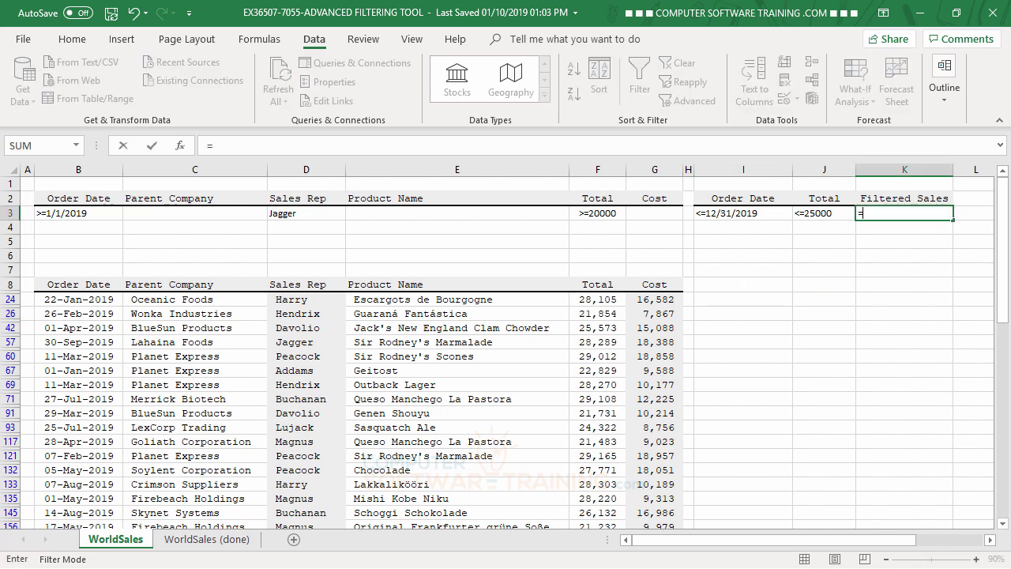
pyautogui.write('sub')
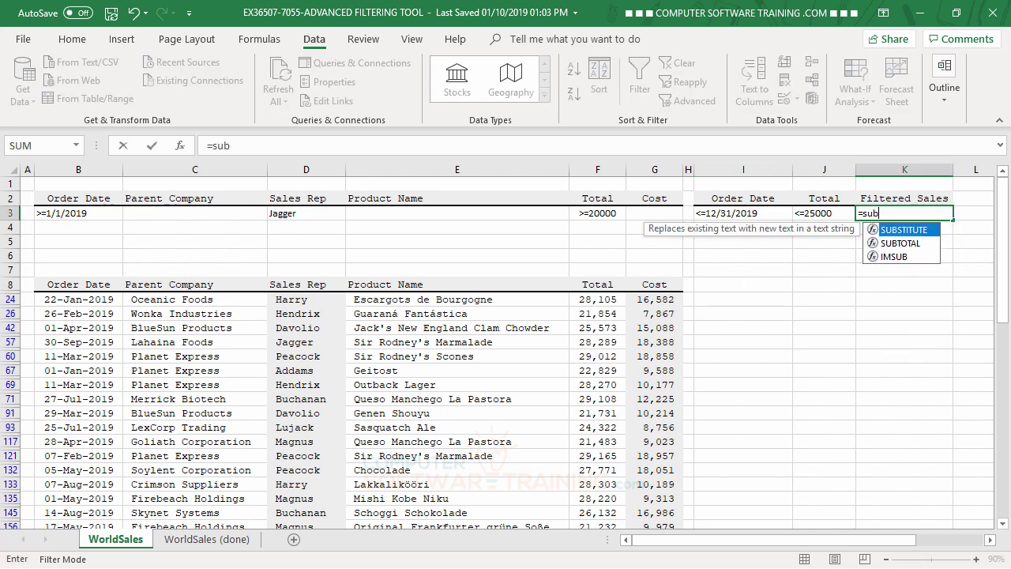
pyautogui.doubleClick(900, 242)
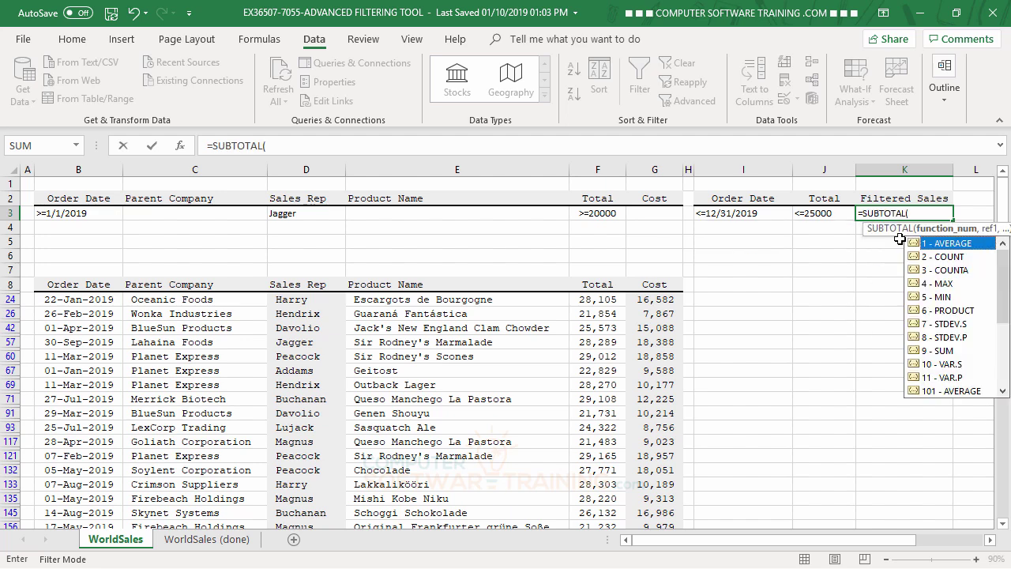
pyautogui.doubleClick(941, 350)
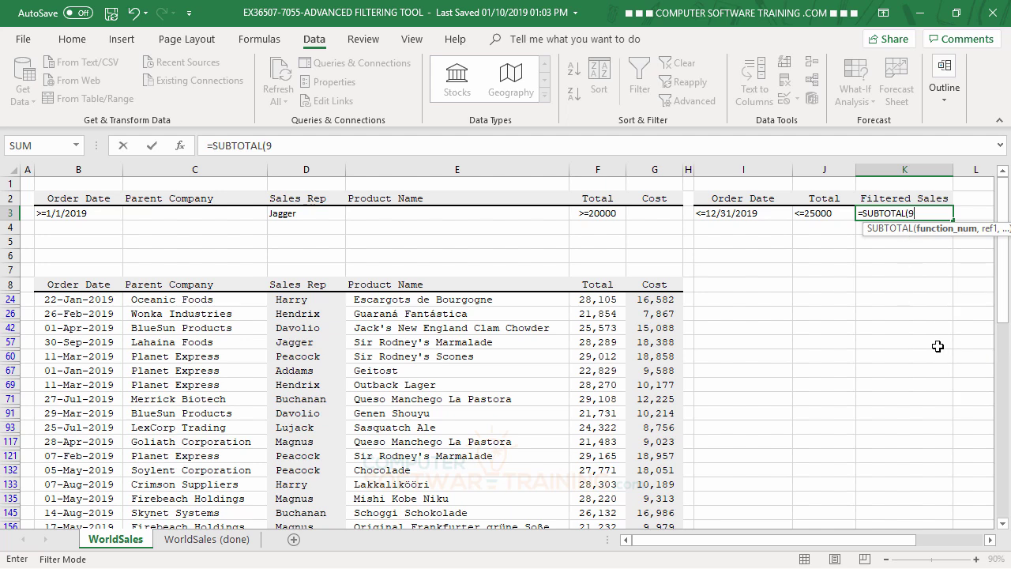
pyautogui.write(',F')
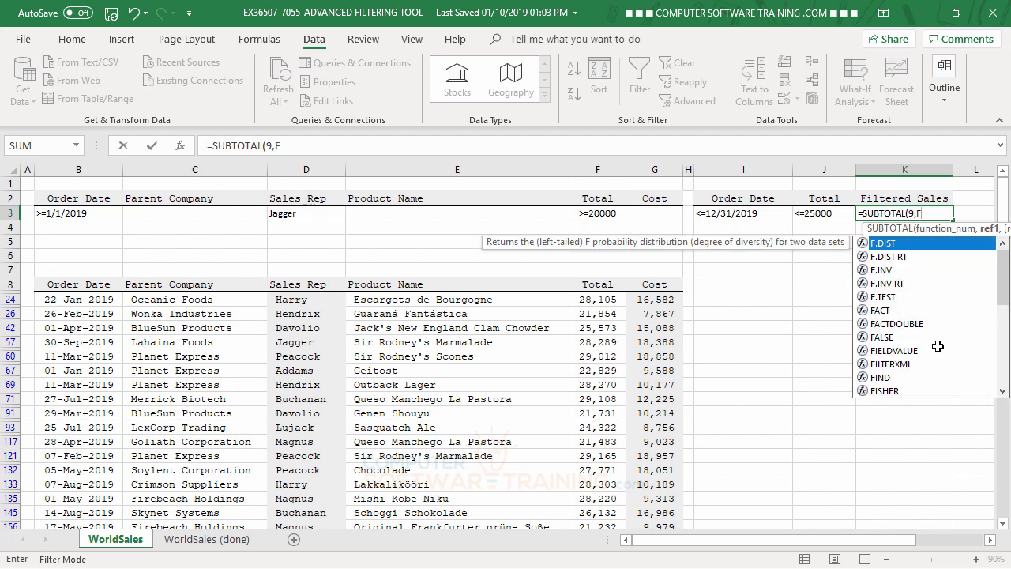
pyautogui.write('9')
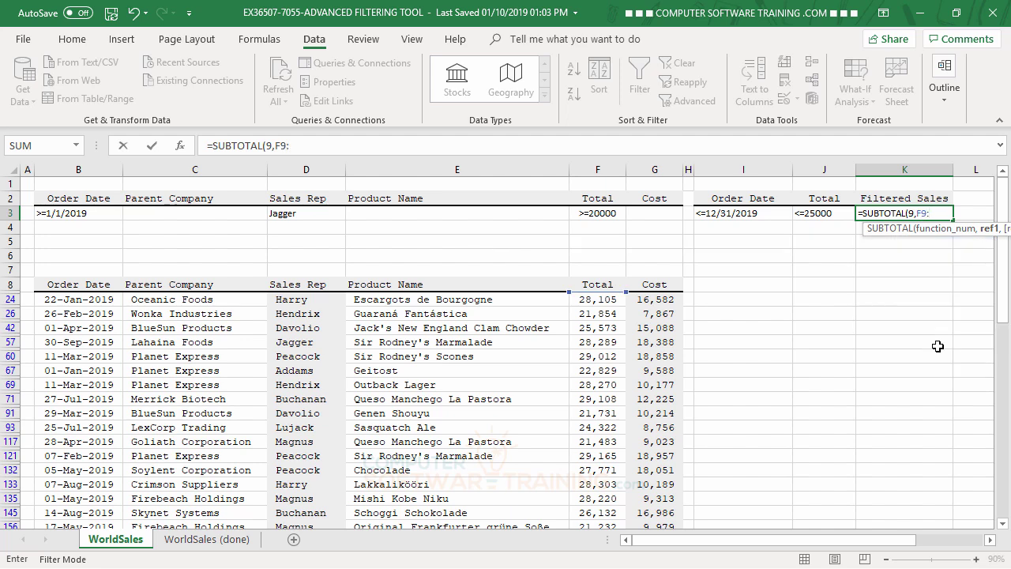
pyautogui.write(':F')
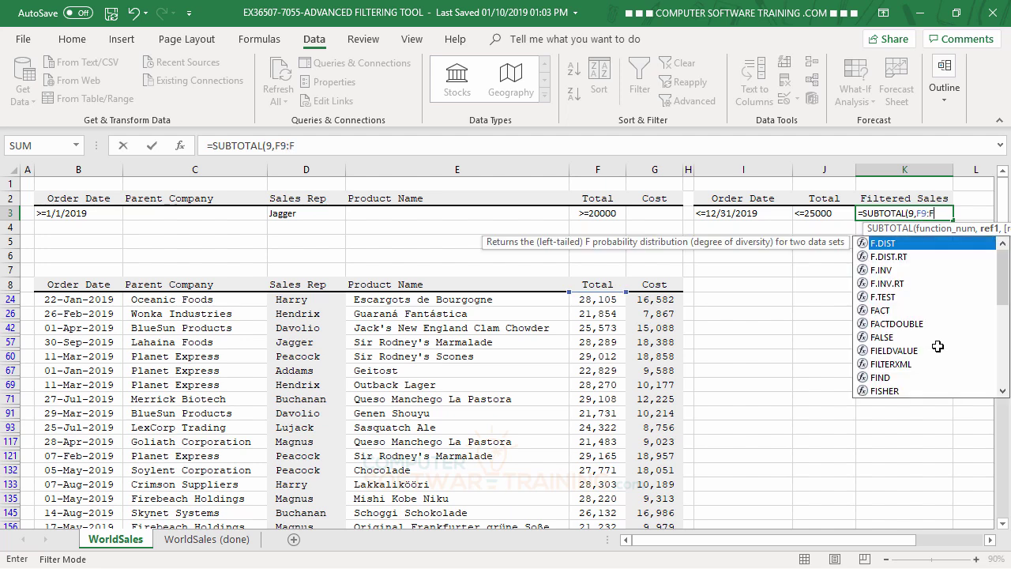
pyautogui.write('501')
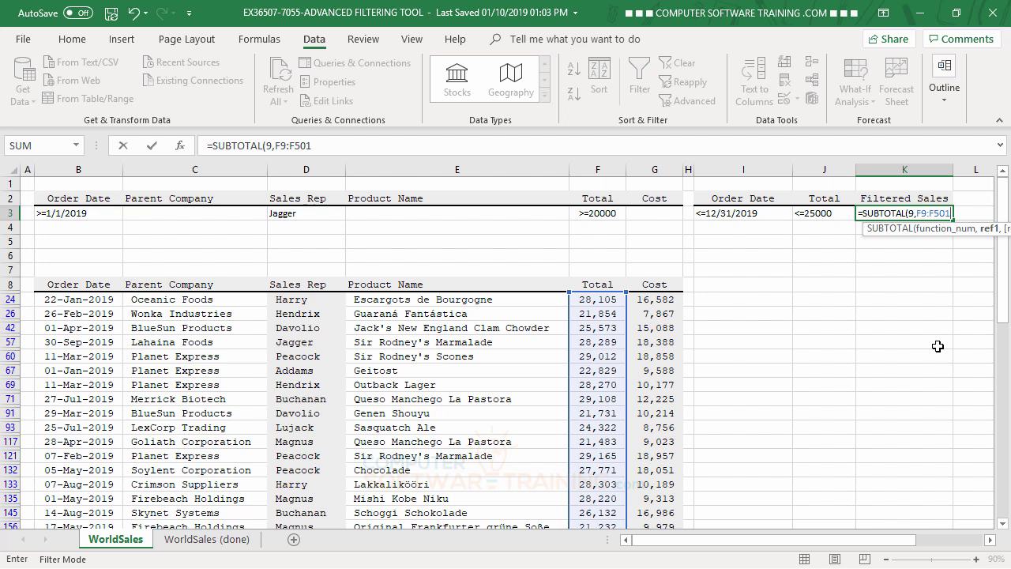
pyautogui.write(')')
pyautogui.press('Return')
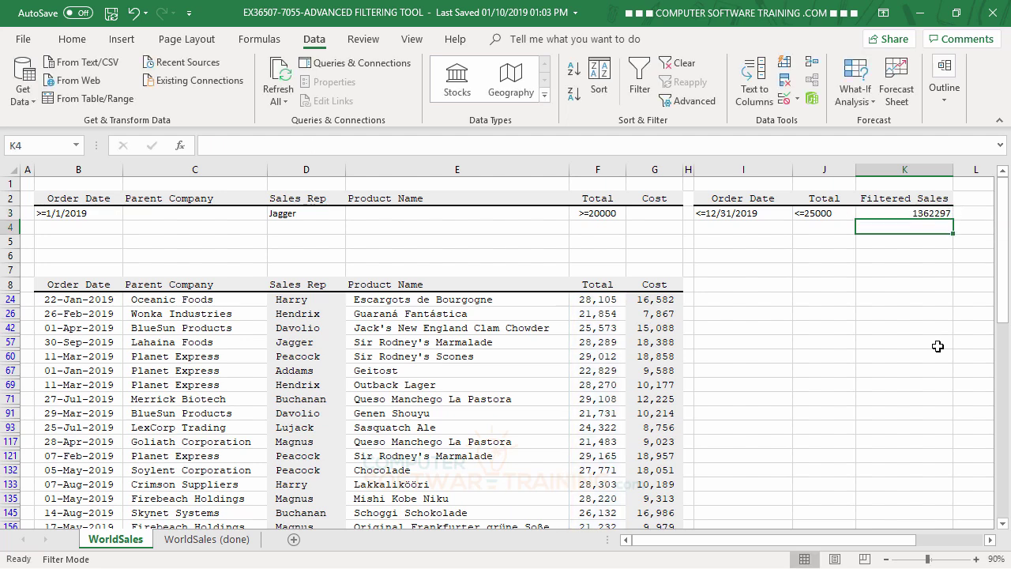
# - Copy the Total column's number formatting from F57 to the Filtered Sales result in K3
pyautogui.click(913, 214)
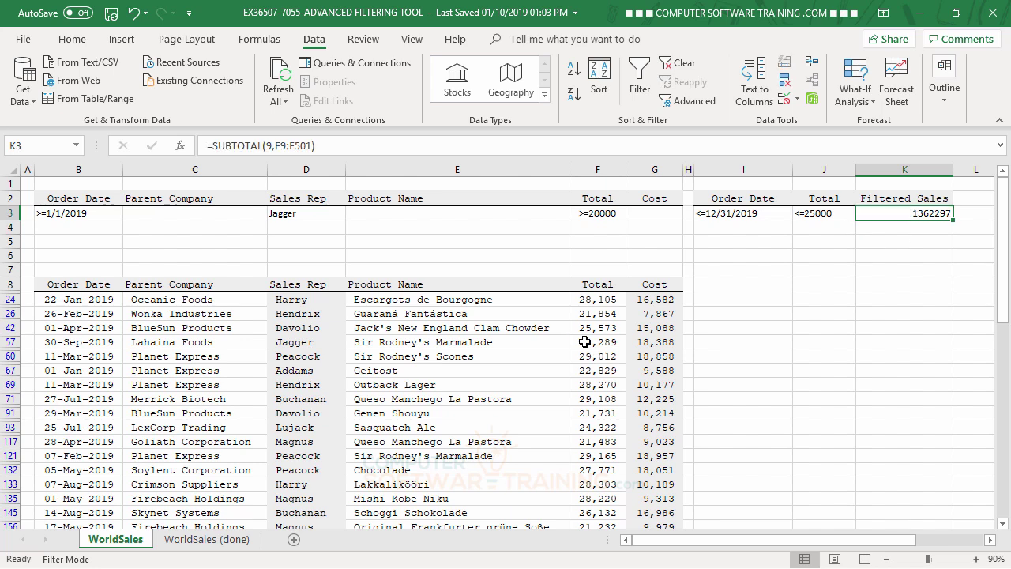
pyautogui.click(594, 342)
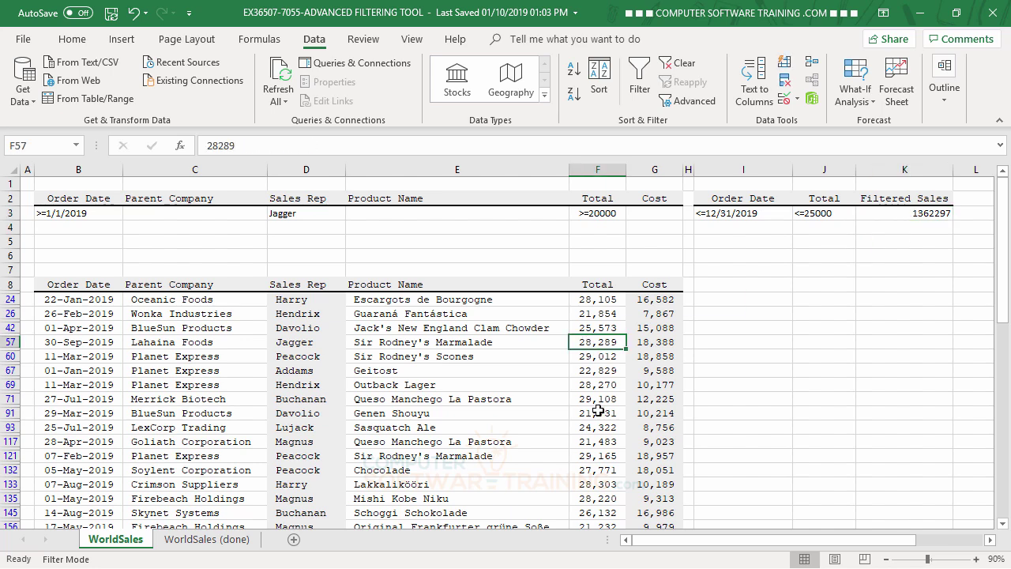
pyautogui.click(74, 40)
pyautogui.click(49, 100)
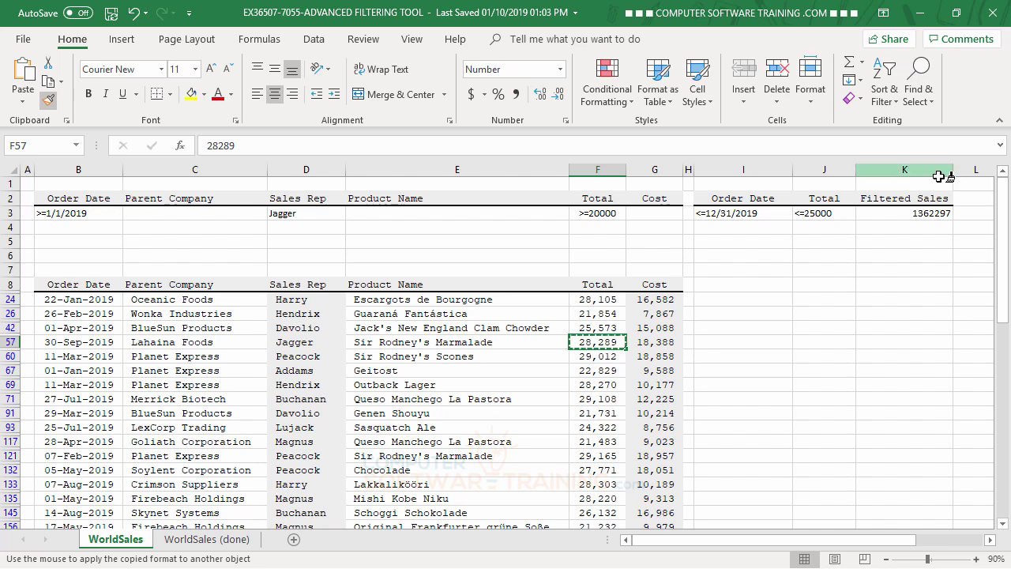
pyautogui.click(938, 212)
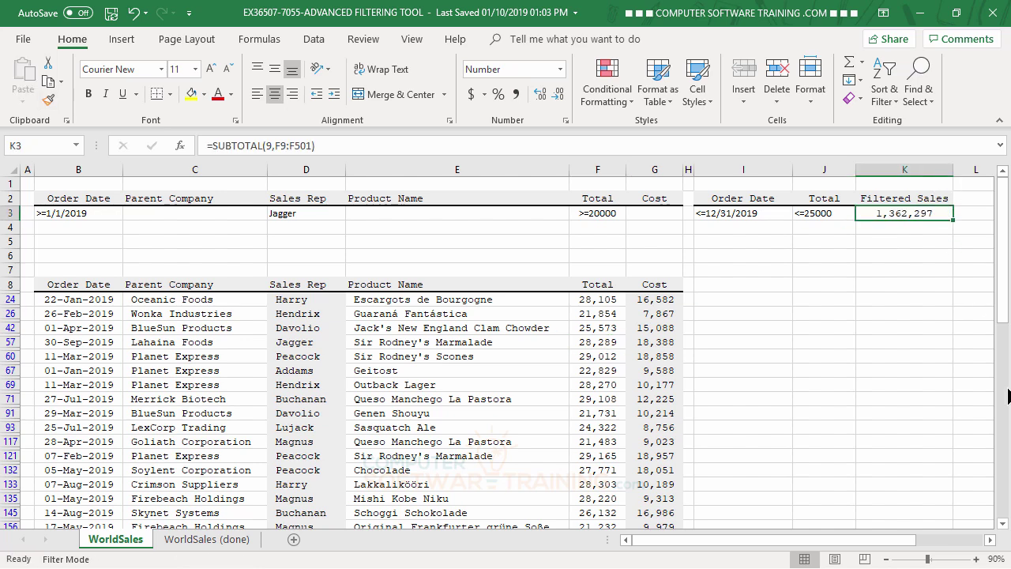
pyautogui.click(909, 282)
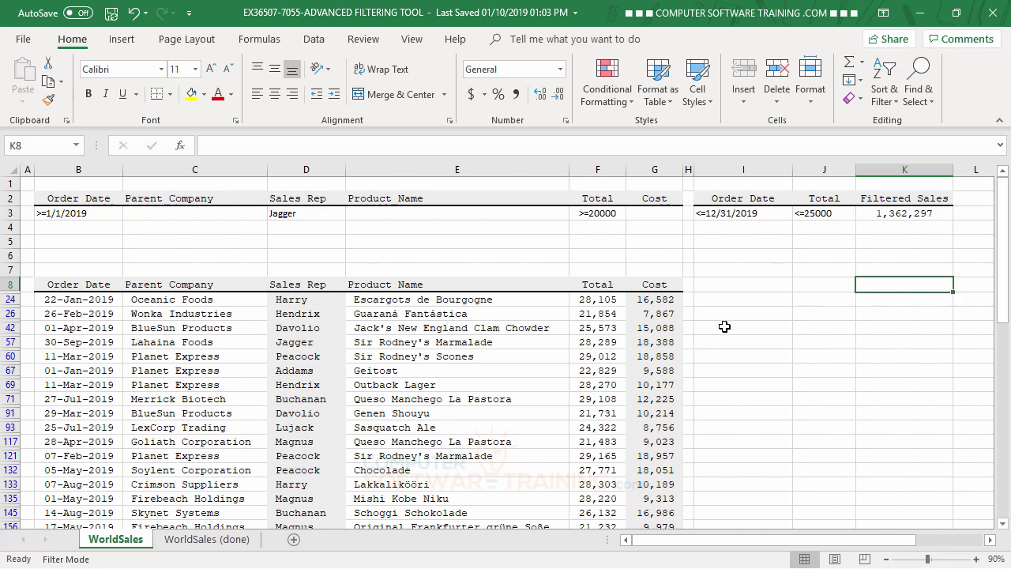
# - Clear the Sales Rep criterion in D3 and rerun the Advanced Filter in place on B8:G500 with criteria range B2:I3
pyautogui.click(299, 214)
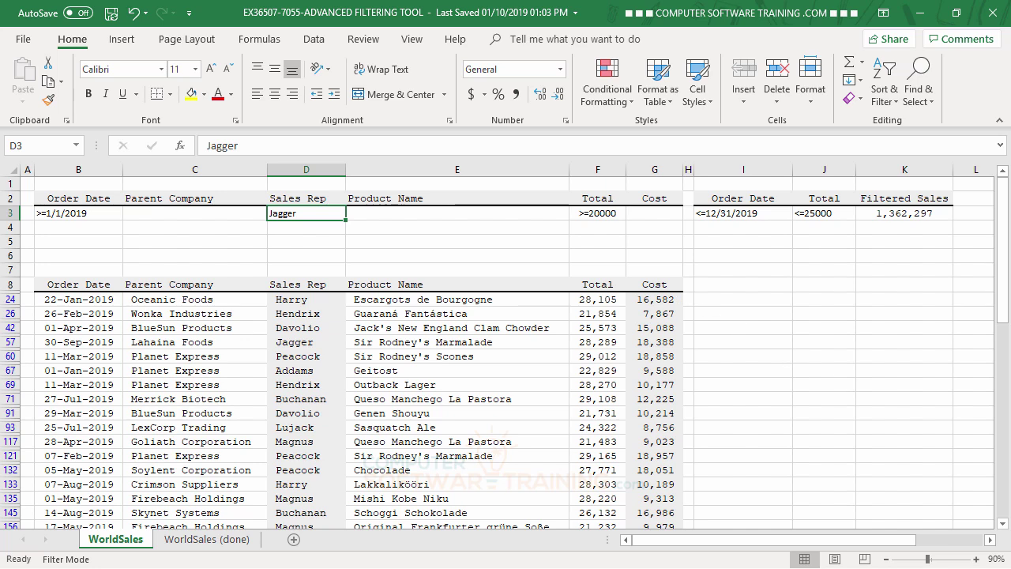
pyautogui.press('Delete')
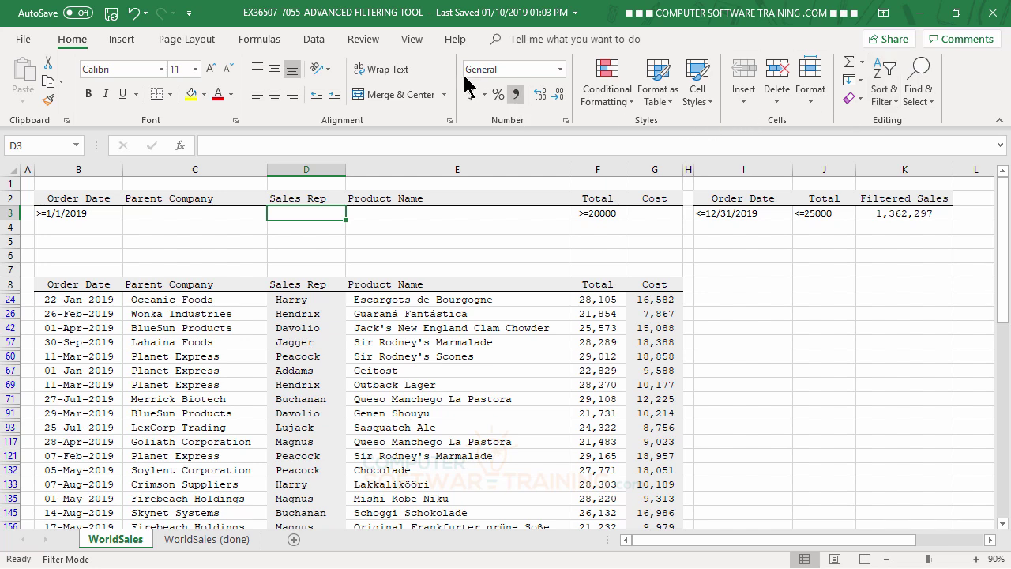
pyautogui.click(320, 39)
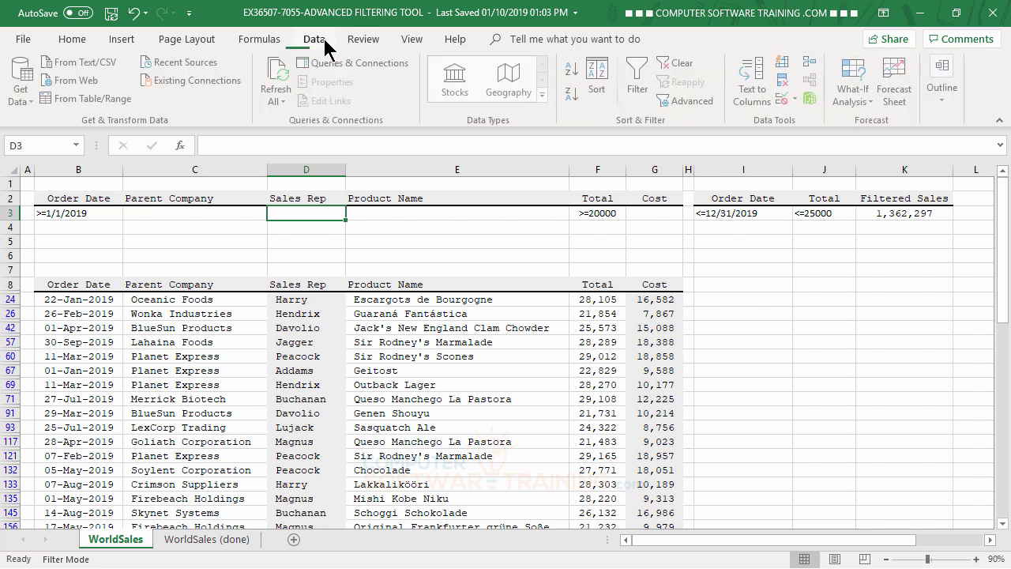
pyautogui.click(689, 100)
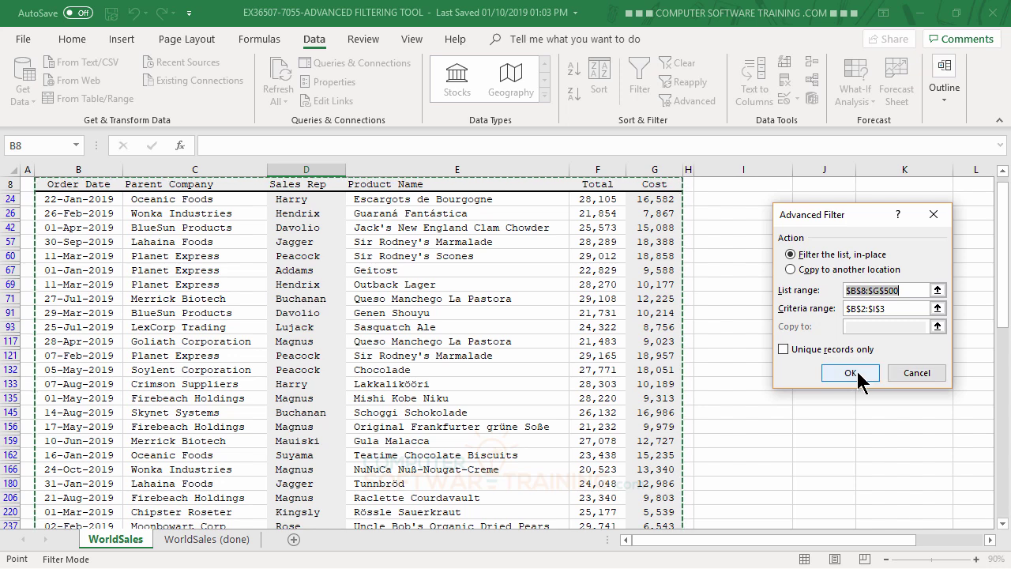
pyautogui.click(854, 368)
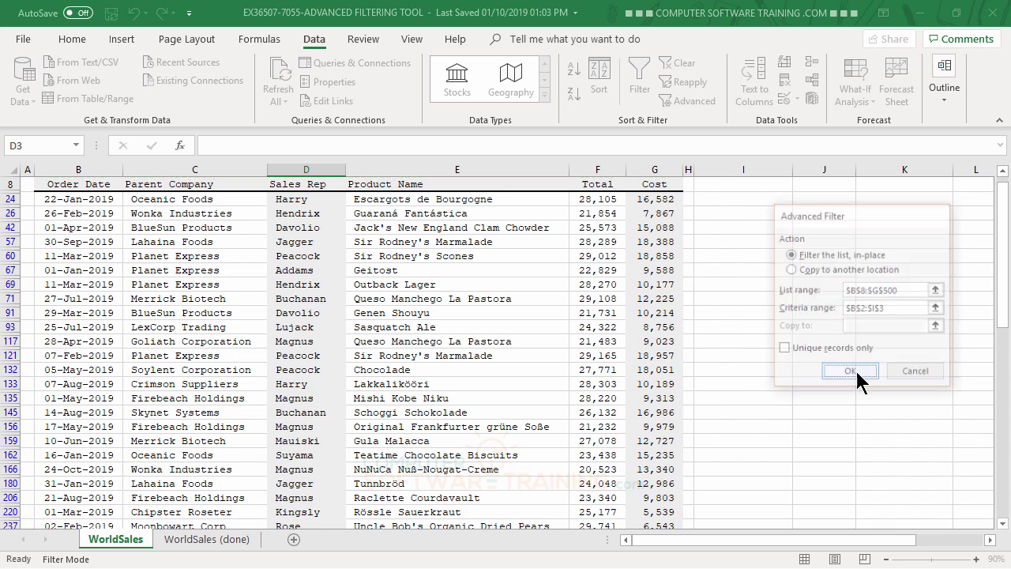
pyautogui.scroll(3, 795, 382)
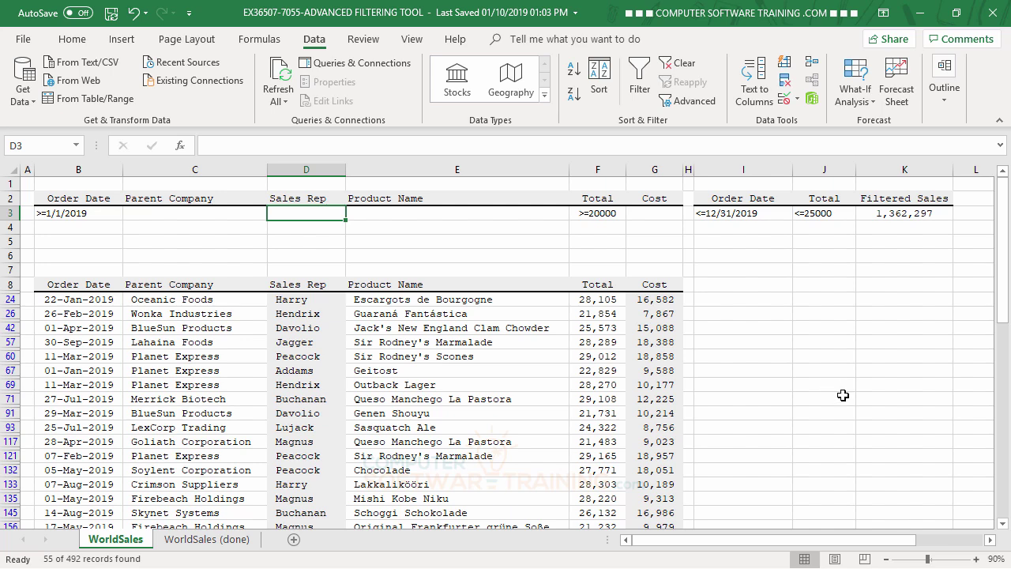
# - Enter the surname of the sales rep listed in D57 as criterion in D3, and filter B8:G500 in place with criteria range B2:J3
pyautogui.write('Jagger')
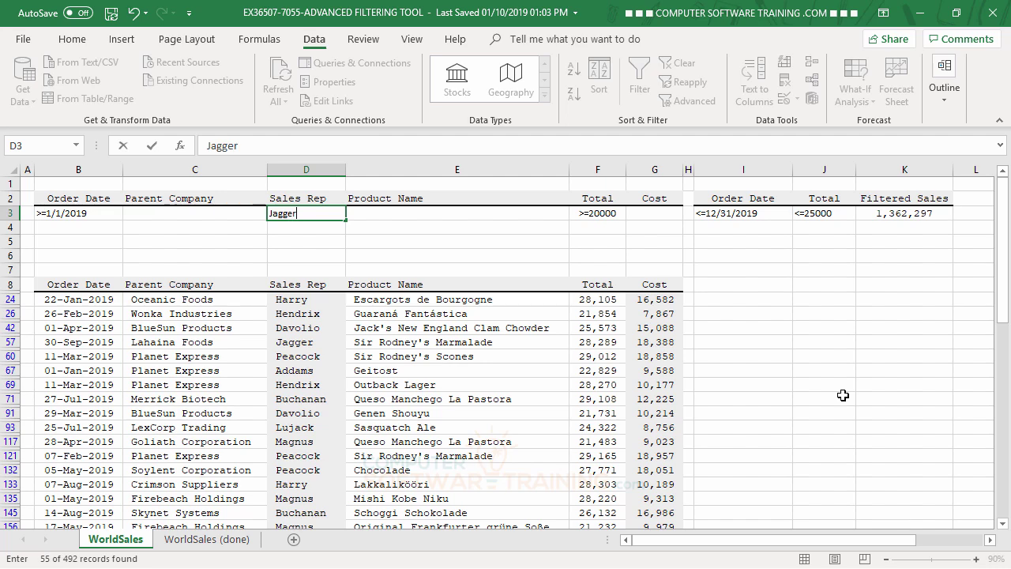
pyautogui.press('Return')
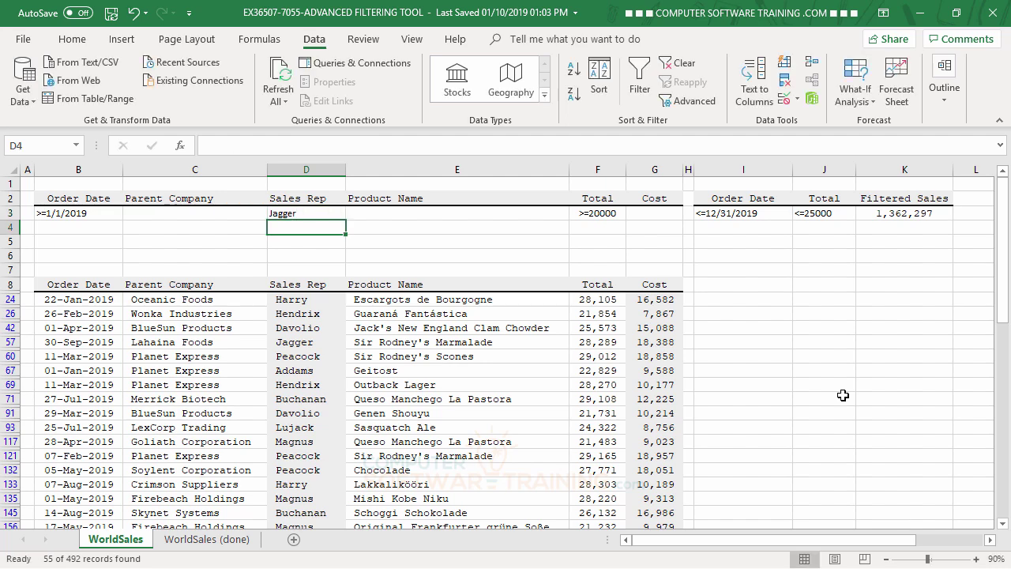
pyautogui.click(692, 103)
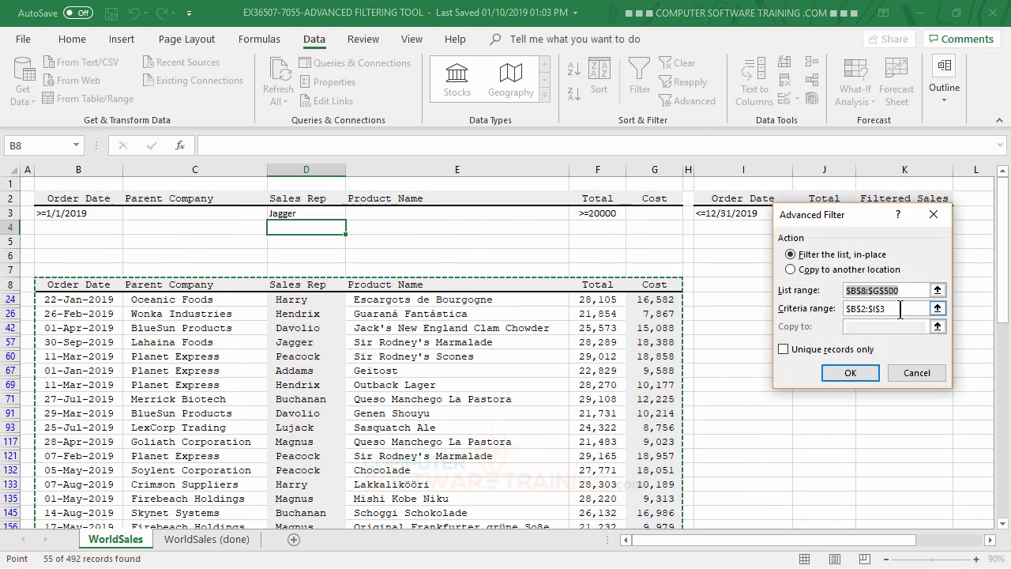
pyautogui.click(893, 308)
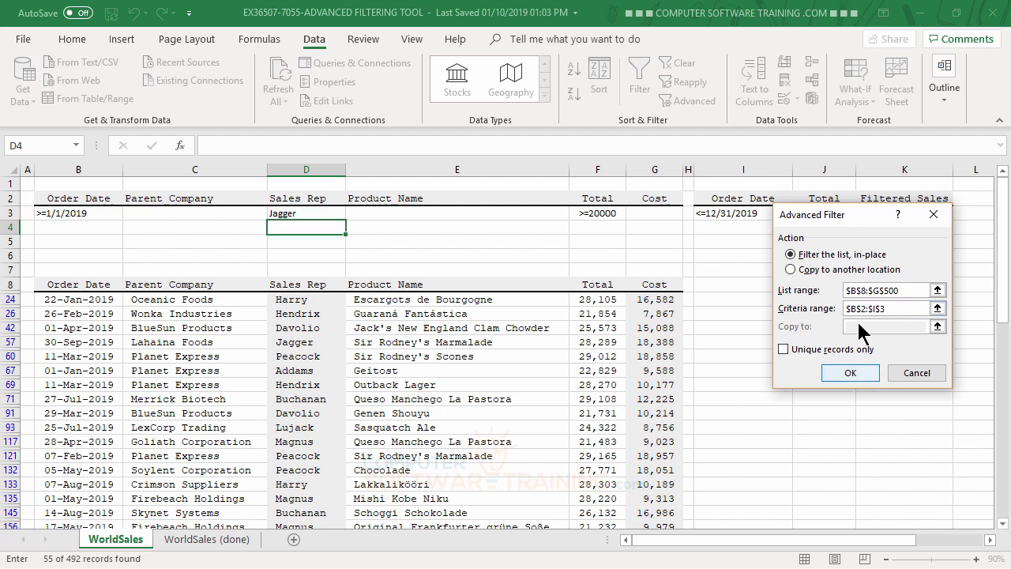
pyautogui.moveTo(853, 218); pyautogui.dragTo(863, 311)
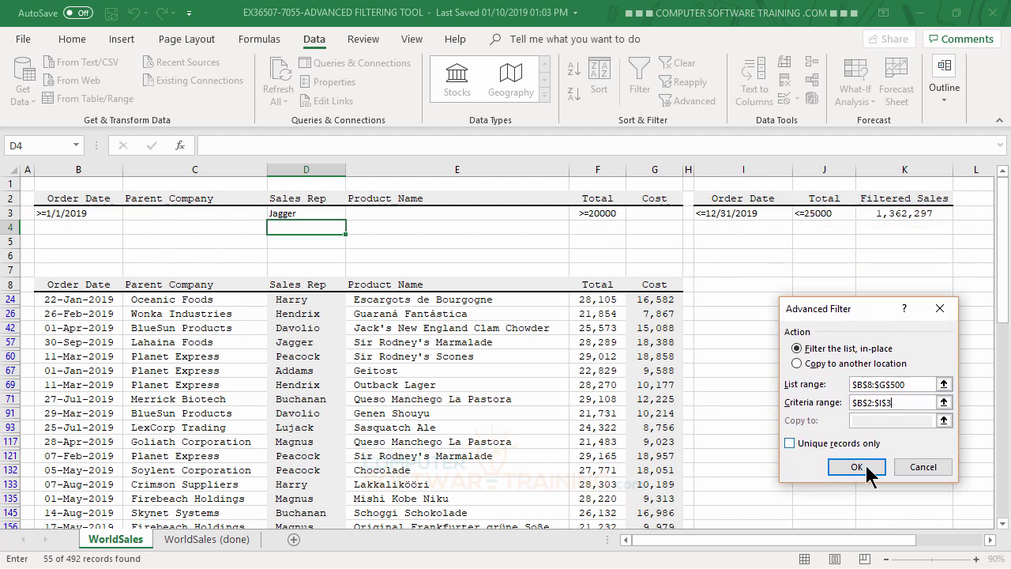
pyautogui.moveTo(892, 403); pyautogui.dragTo(821, 406)
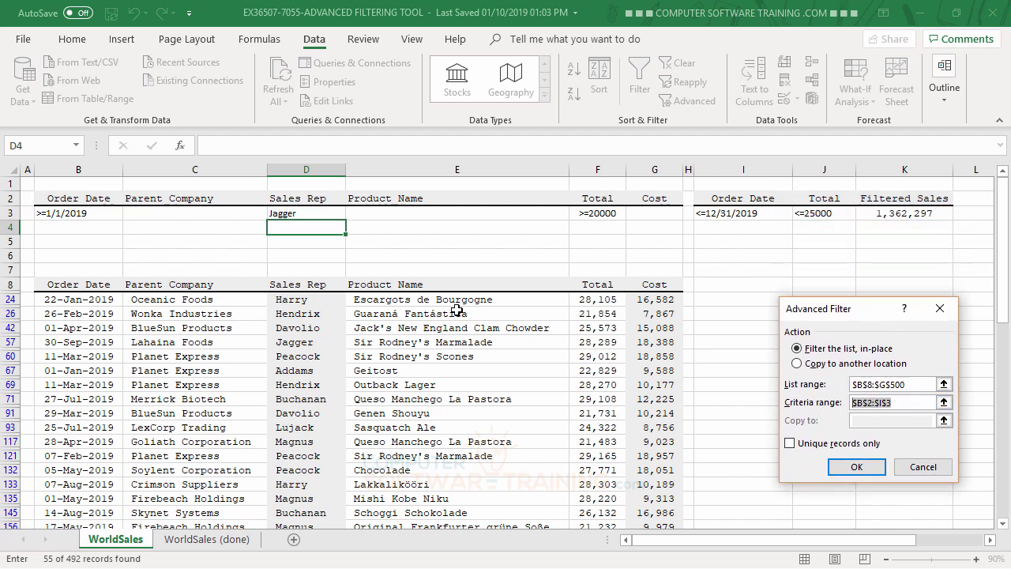
pyautogui.moveTo(72, 196); pyautogui.dragTo(822, 213)
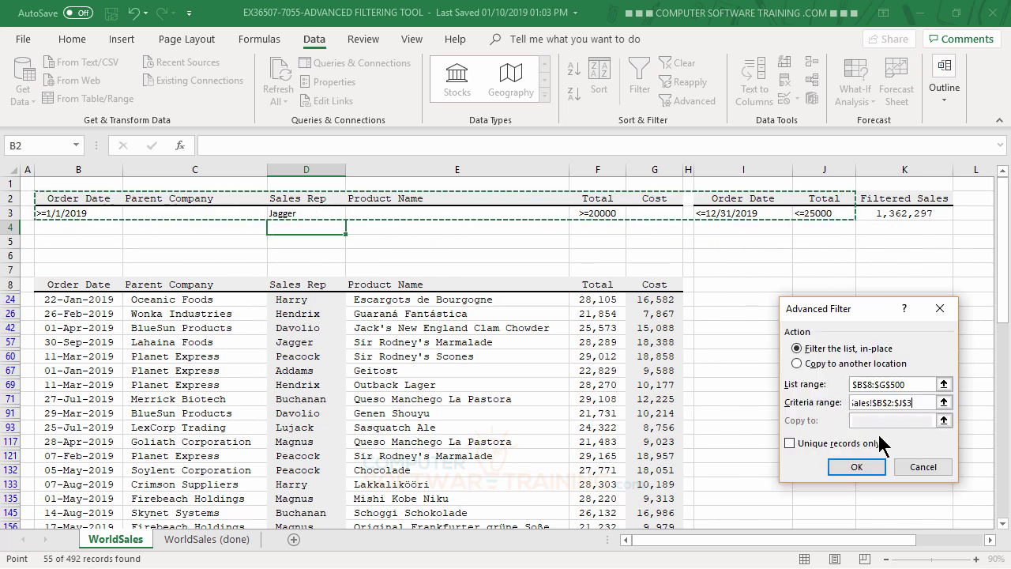
pyautogui.click(851, 462)
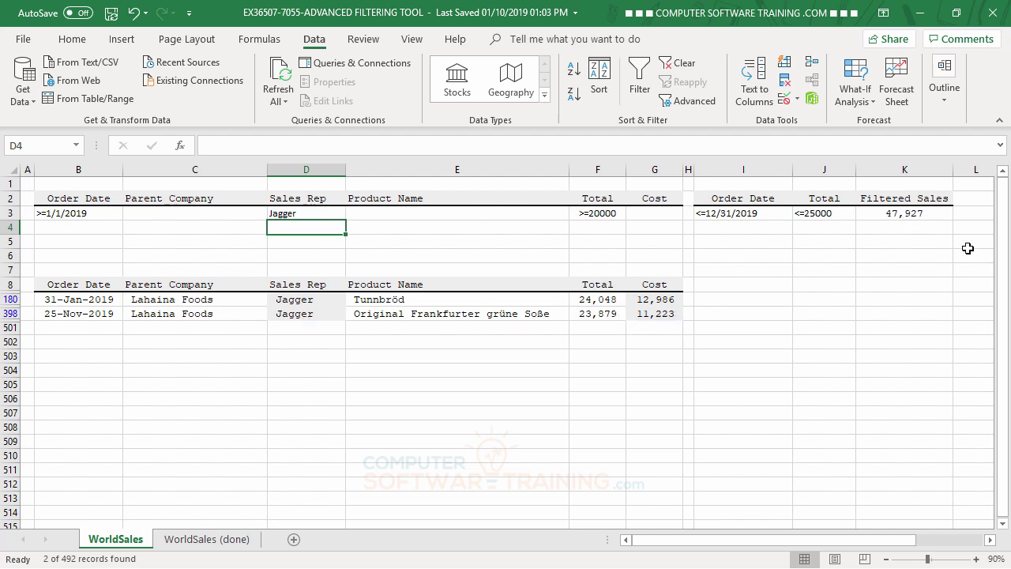
# - Clear the Sales Rep criterion in D3 and rerun the Advanced Filter in place on B8:G500 with criteria range B2:J3
pyautogui.click(278, 214)
pyautogui.press('Delete')
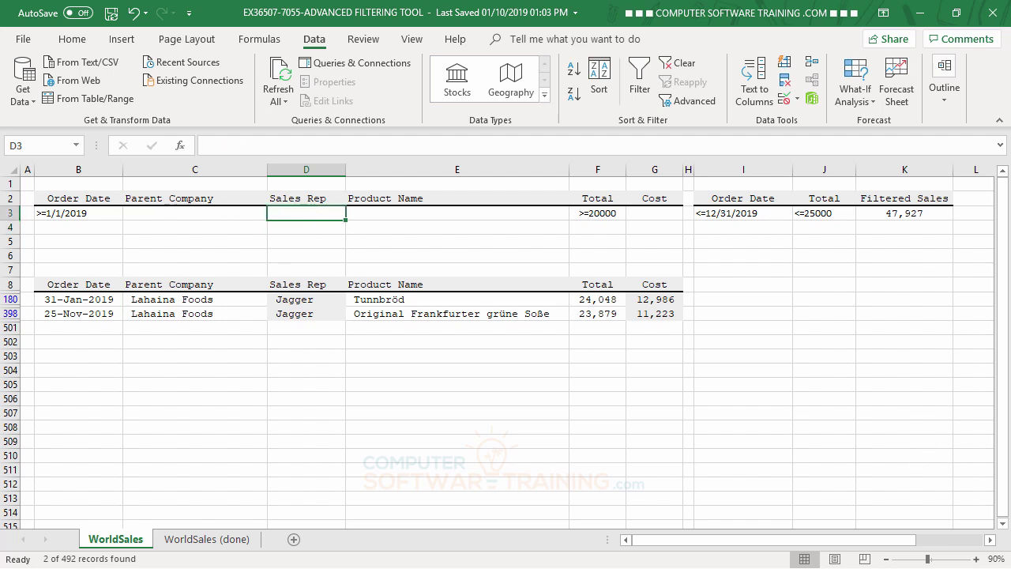
pyautogui.click(695, 101)
pyautogui.click(851, 470)
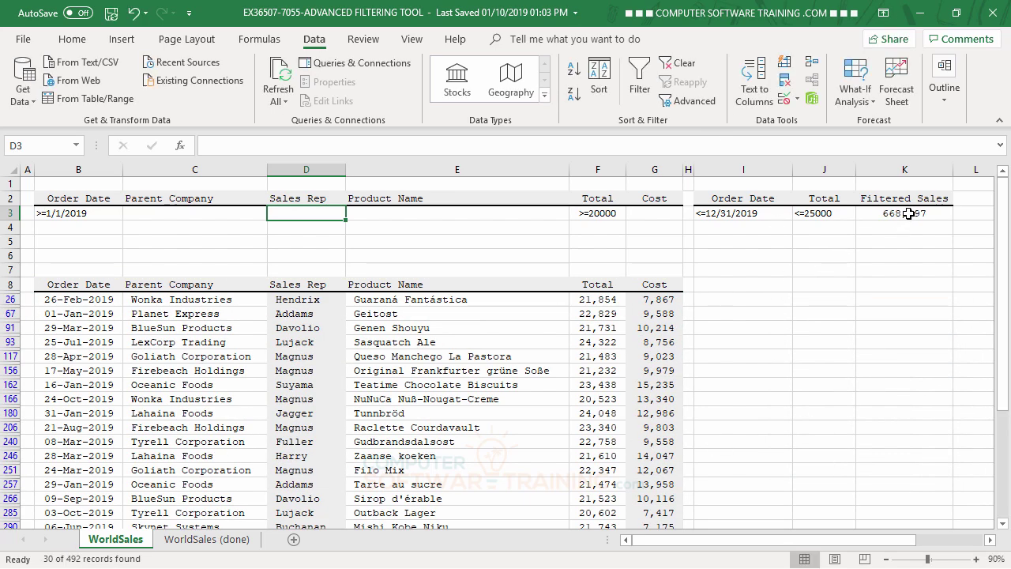
# - Clear the Total criteria in F3 and J3, and rerun the Advanced Filter in place on B8:G500 with criteria range B2:J3
pyautogui.click(72, 215)
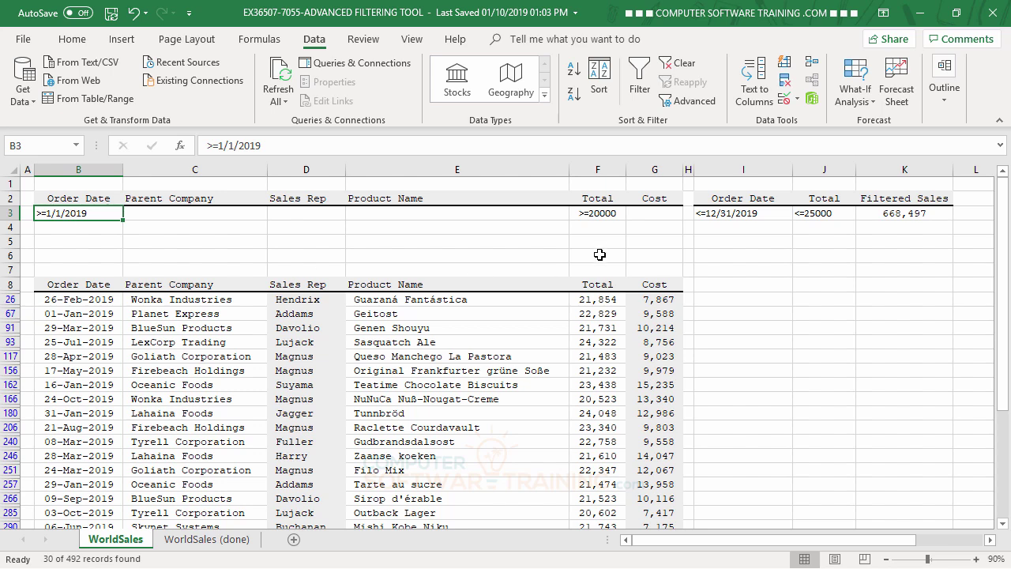
pyautogui.click(607, 214)
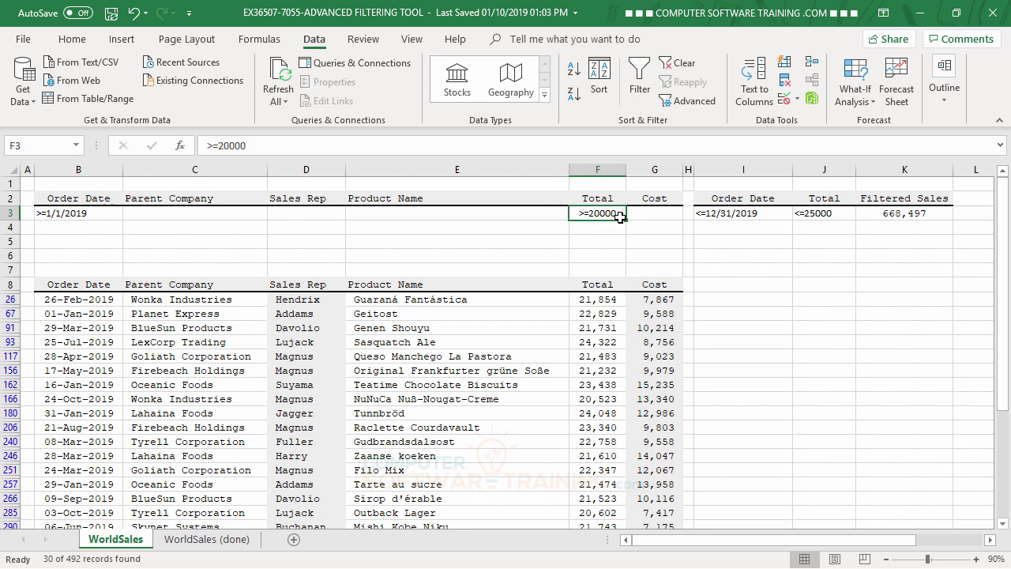
pyautogui.press('Delete')
pyautogui.click(831, 215)
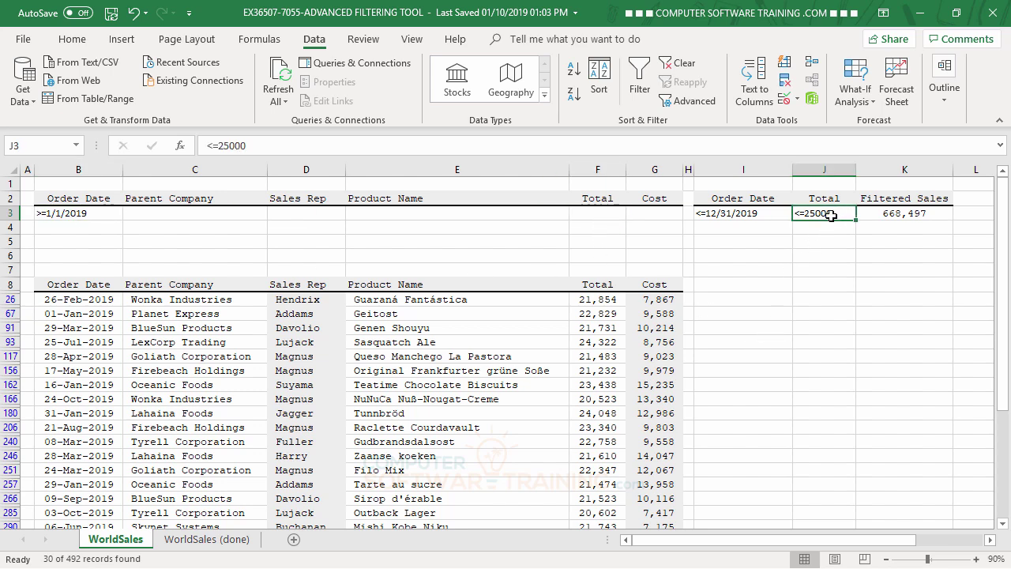
pyautogui.press('Delete')
pyautogui.click(809, 340)
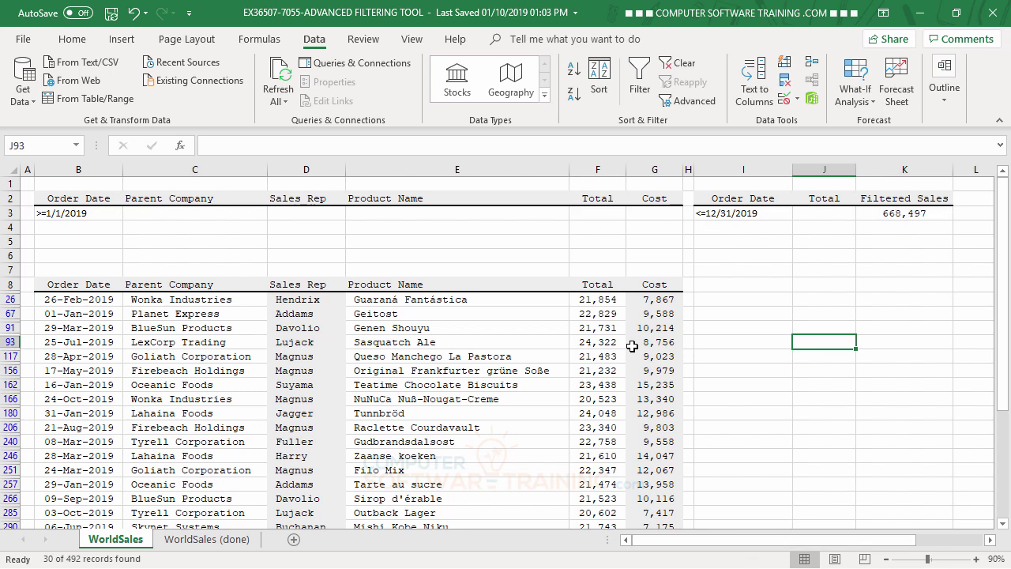
pyautogui.click(700, 107)
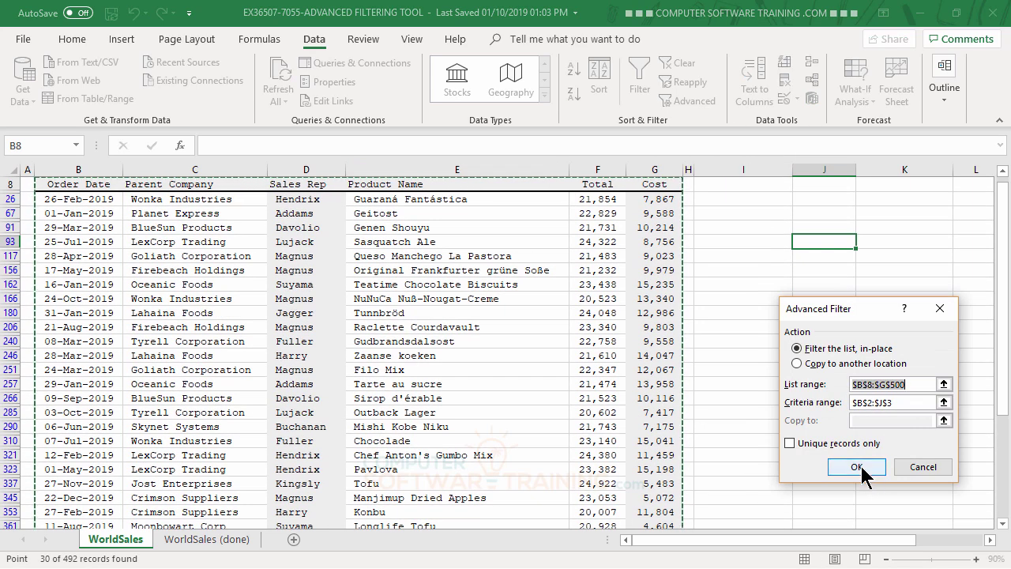
pyautogui.click(866, 472)
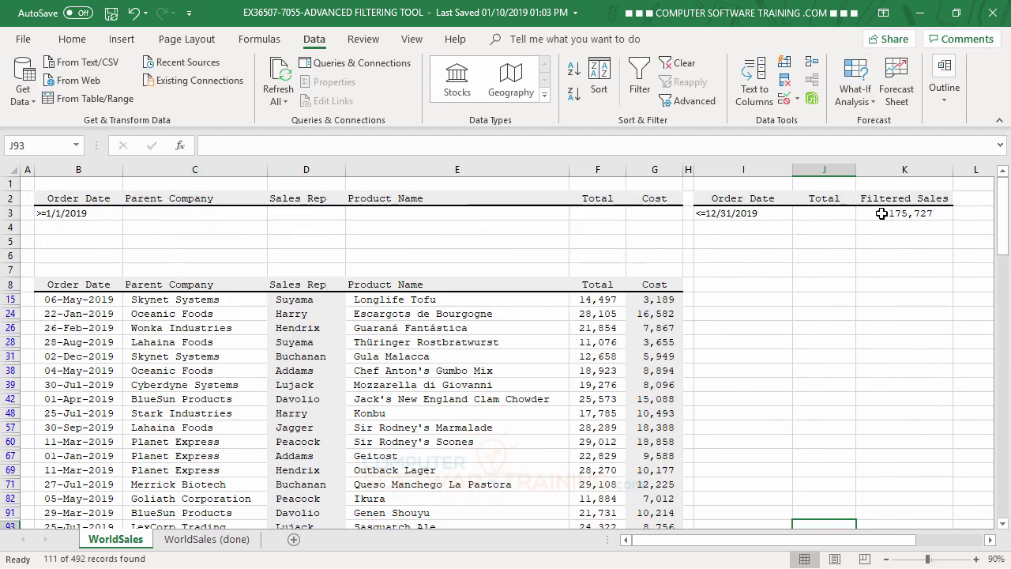
# - Clear the Order Date criteria in B3 and I3, and rerun the Advanced Filter in place on B8:G500 with criteria range B2:J3
pyautogui.click(70, 212)
pyautogui.press('Delete')
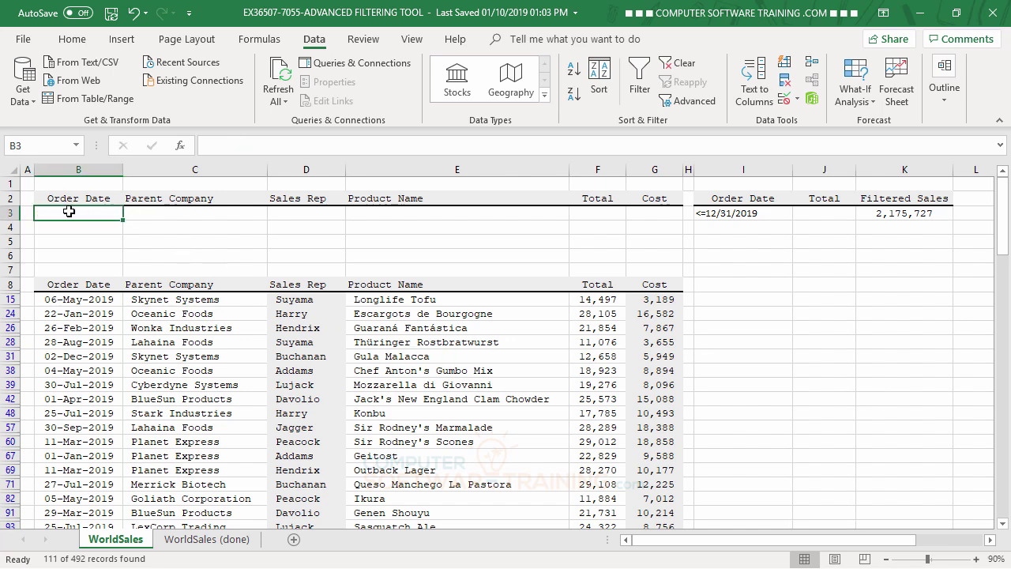
pyautogui.click(719, 210)
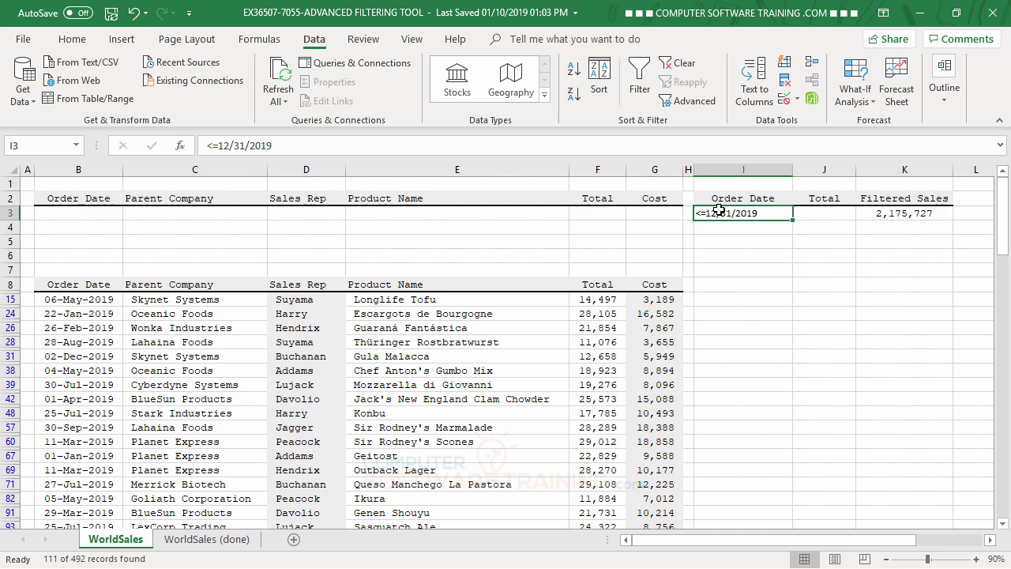
pyautogui.press('Delete')
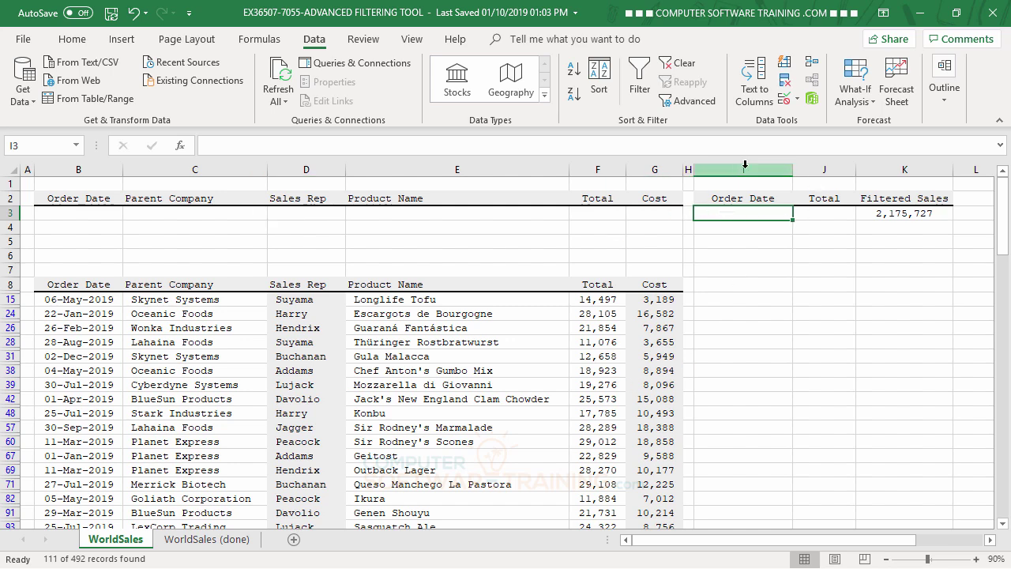
pyautogui.click(688, 101)
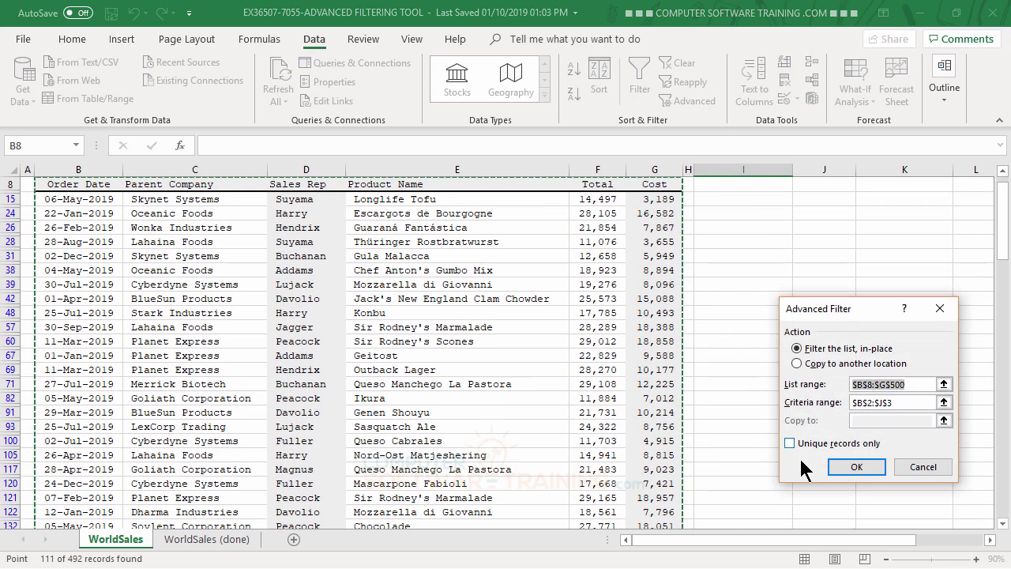
pyautogui.click(856, 468)
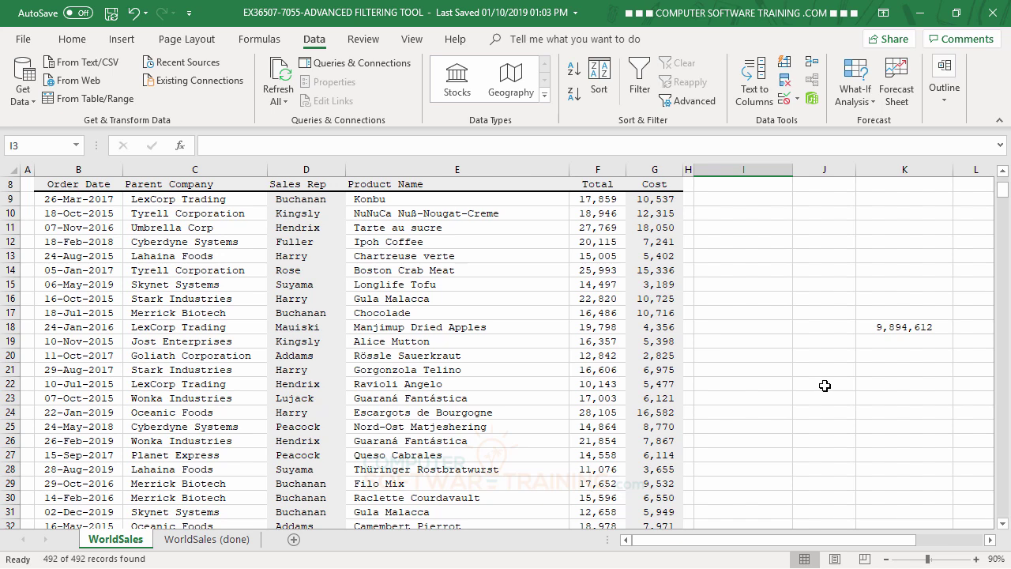
# - Delete the duplicate SUBTOTAL formula in K18, keeping the Filtered Sales formula in K3
pyautogui.scroll(3, 824, 385)
pyautogui.click(898, 427)
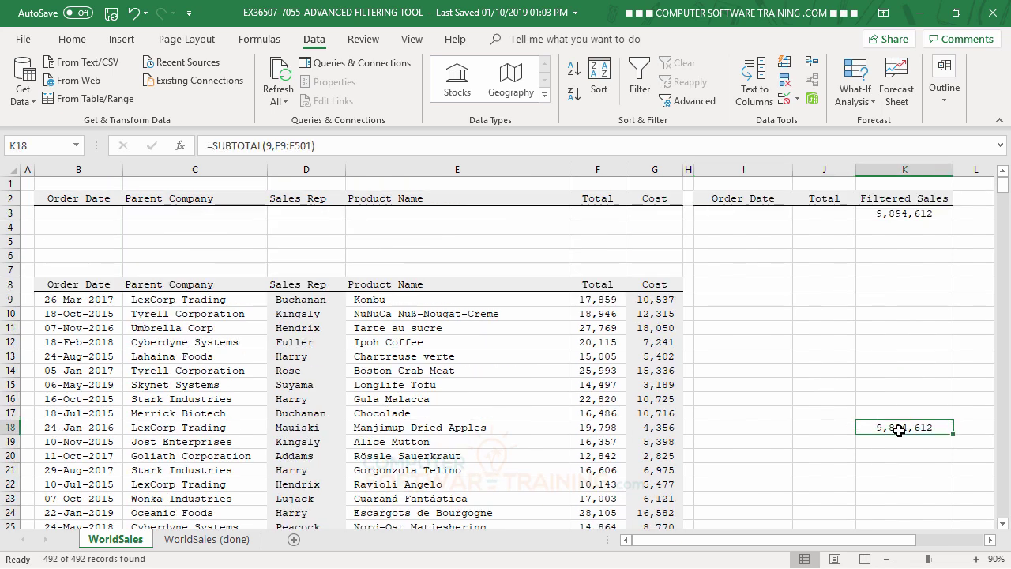
pyautogui.press('Delete')
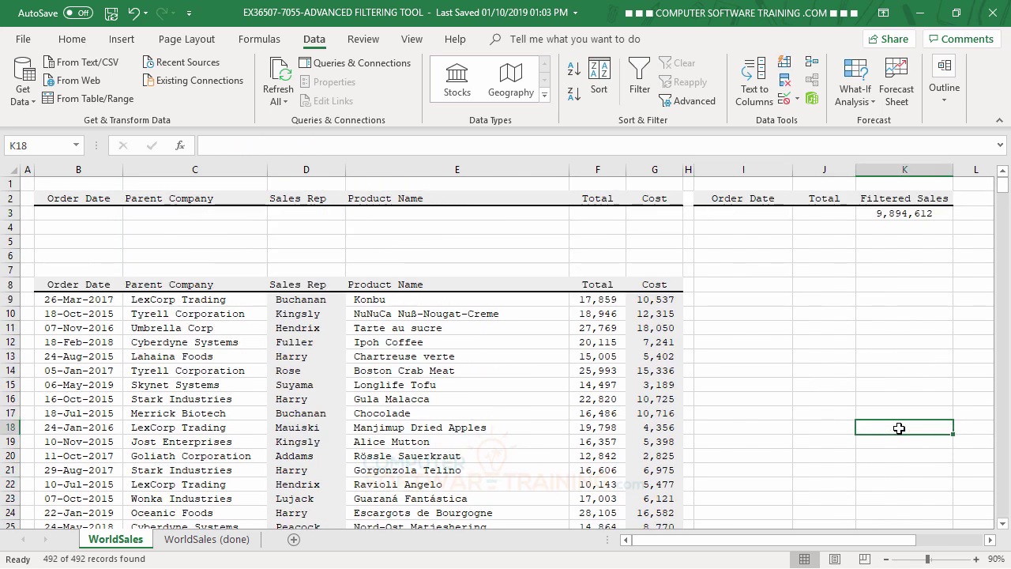
pyautogui.click(886, 215)
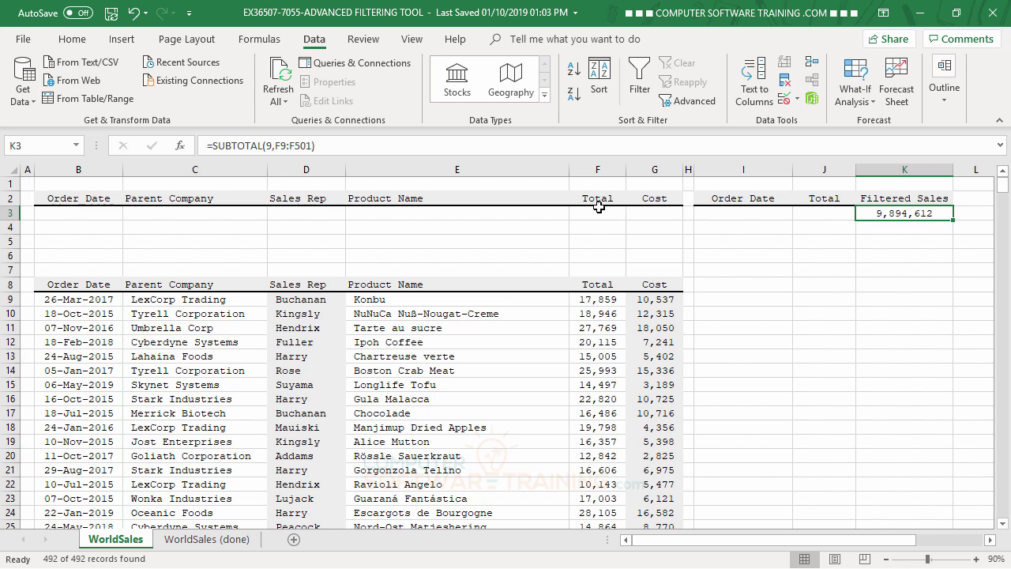
# - Enter the surname of the sales rep listed in D20 as the Sales Rep criterion in D3
pyautogui.click(300, 212)
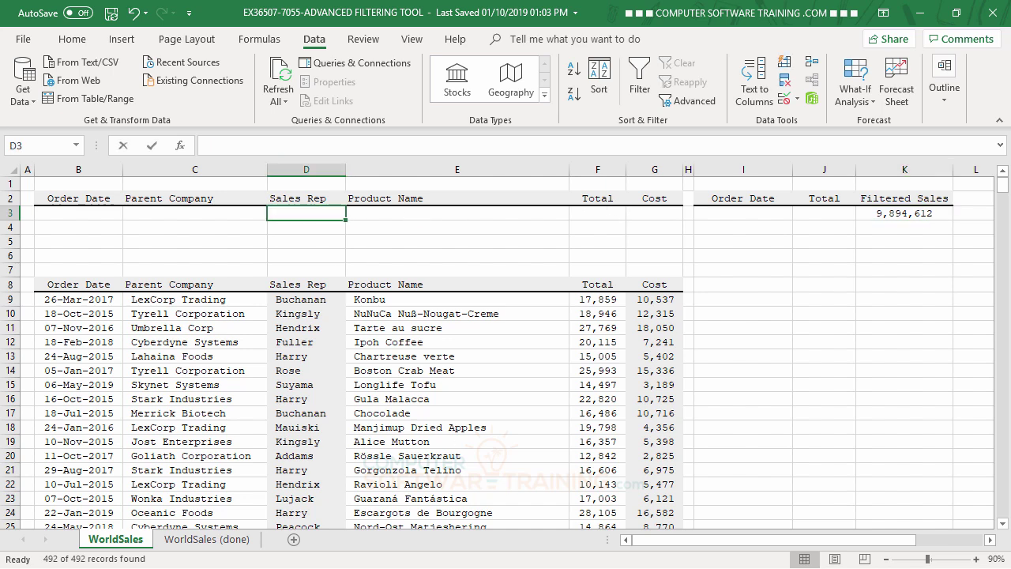
pyautogui.write('Addams')
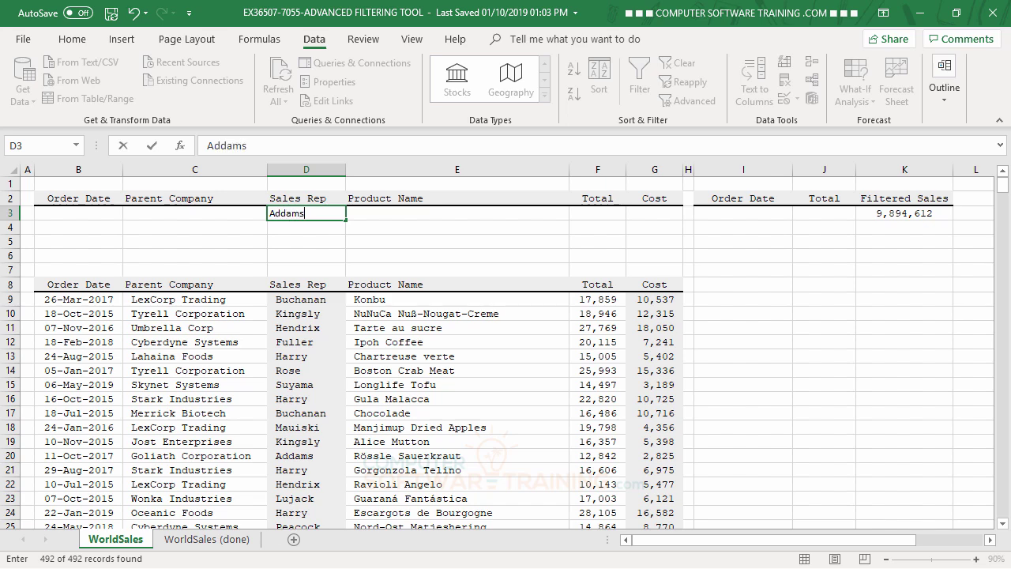
pyautogui.press('Return')
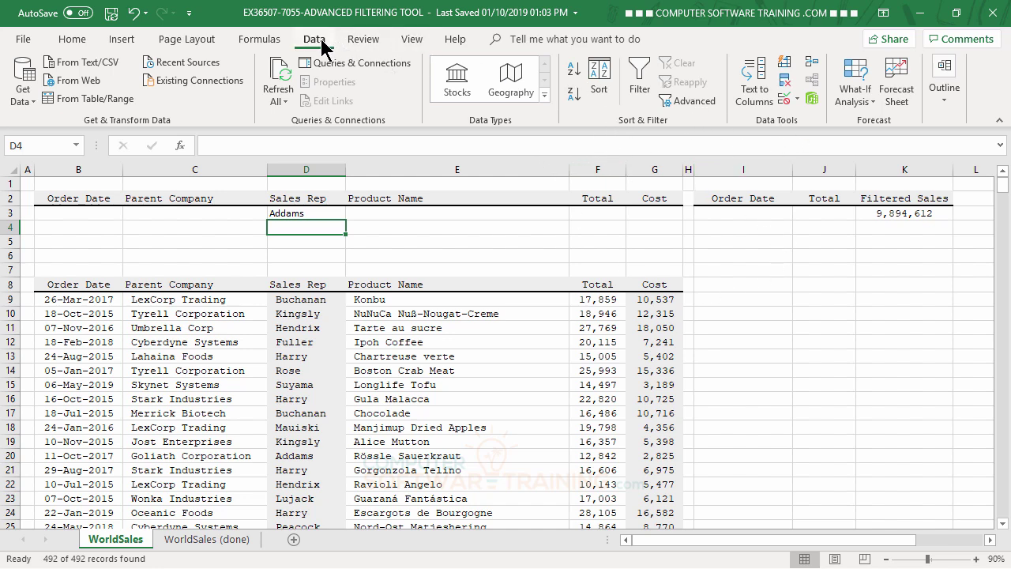
# - Run the Advanced Filter on B8:G500 with criteria range B2:J3, copying the matching records to another location starting at I8
pyautogui.click(686, 103)
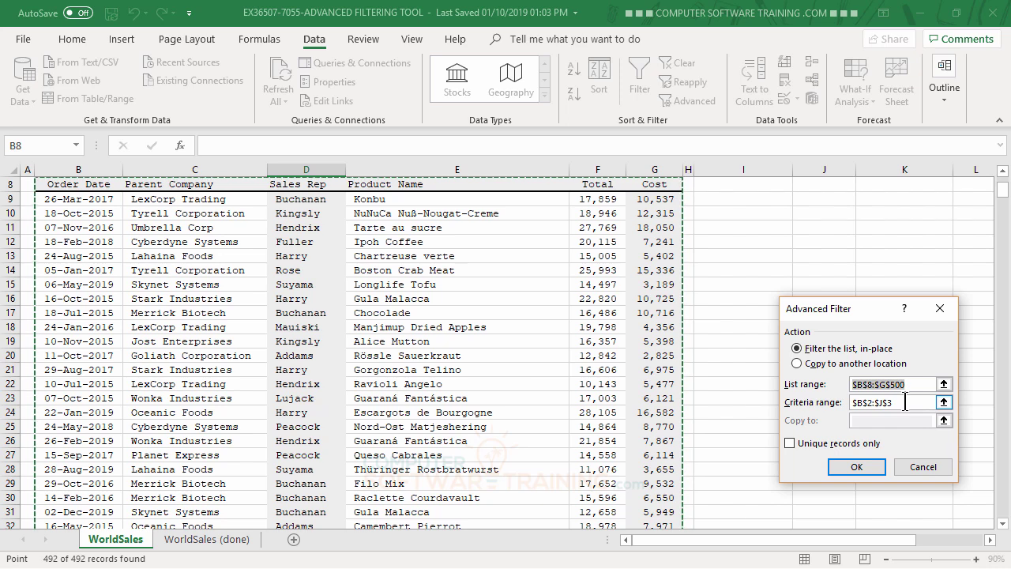
pyautogui.moveTo(905, 401); pyautogui.dragTo(837, 401)
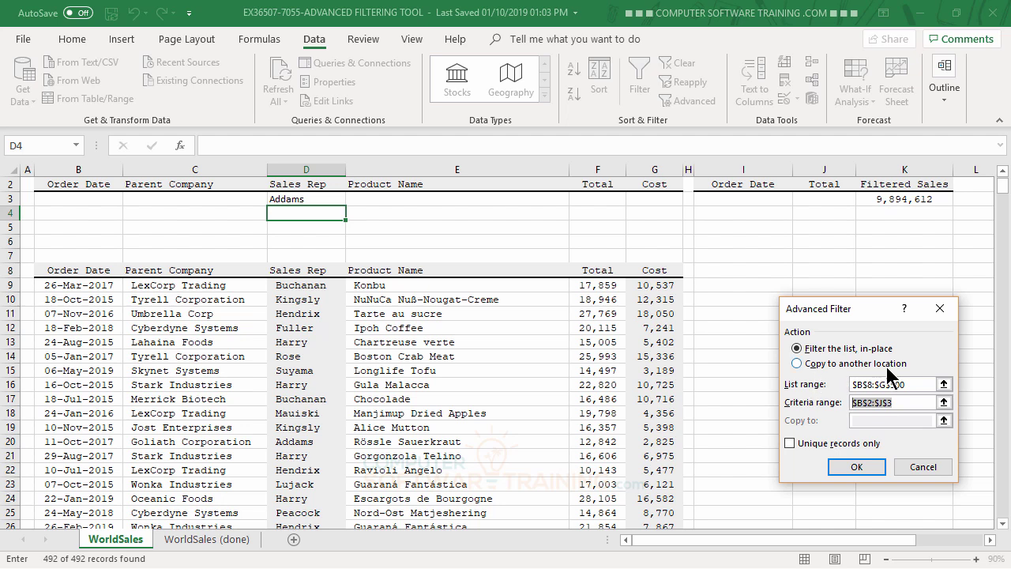
pyautogui.click(797, 364)
pyautogui.click(866, 421)
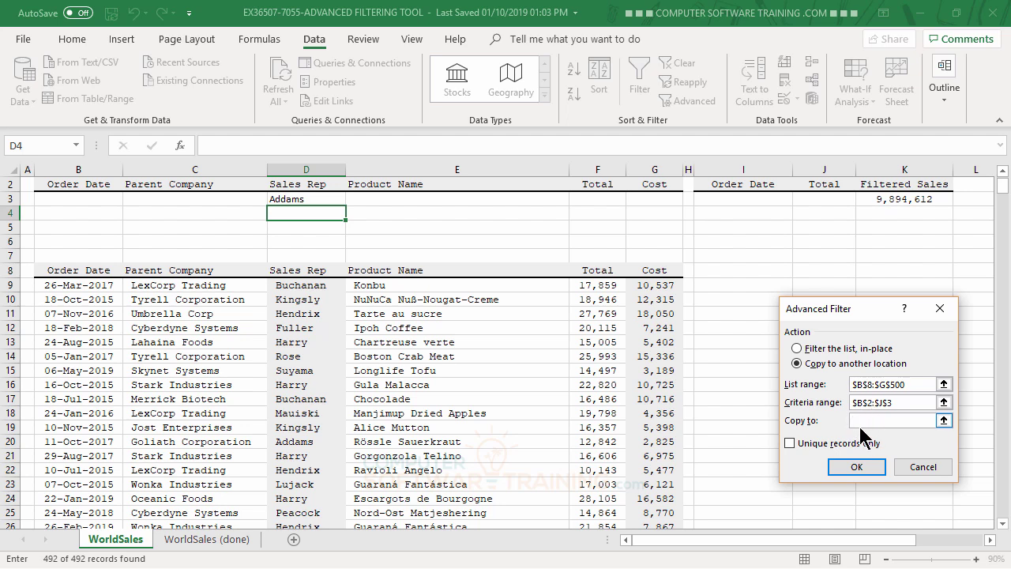
pyautogui.click(726, 274)
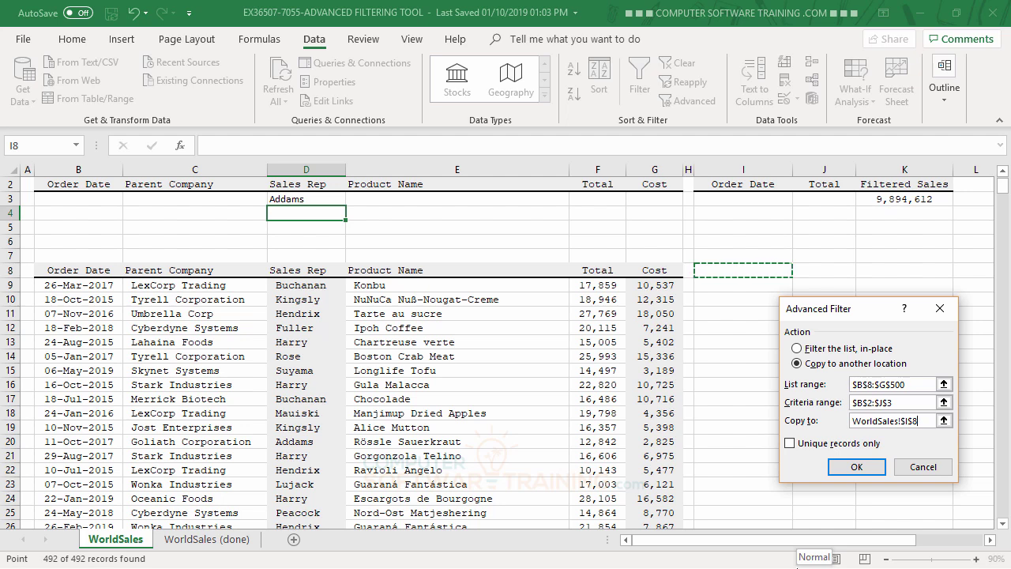
pyautogui.click(855, 467)
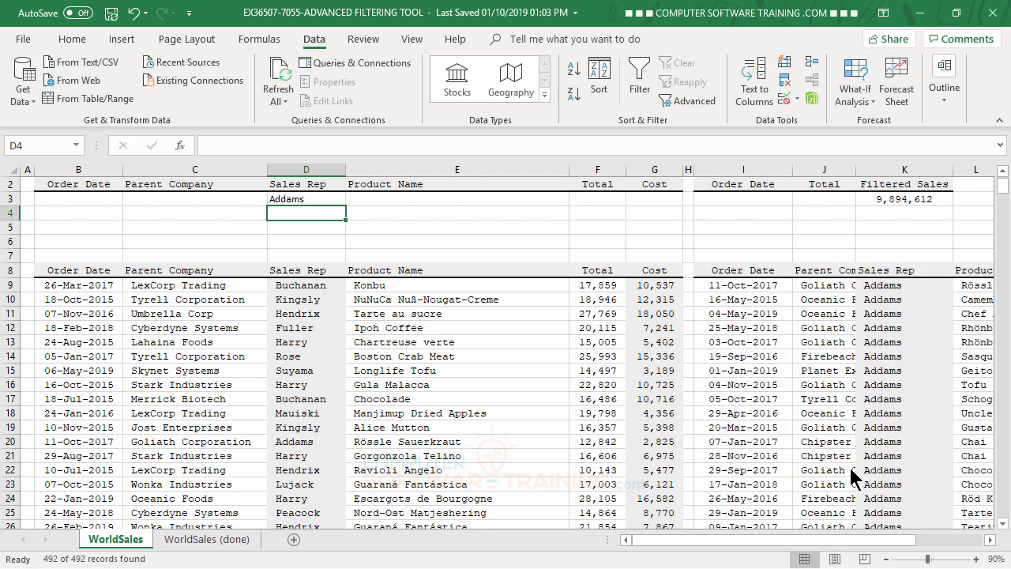
# - Autofit the widths of columns J, N and L to the copied Parent Company, Cost and Product Name data
pyautogui.scroll(-1, 560, 387)
pyautogui.scroll(-4, 561, 387)
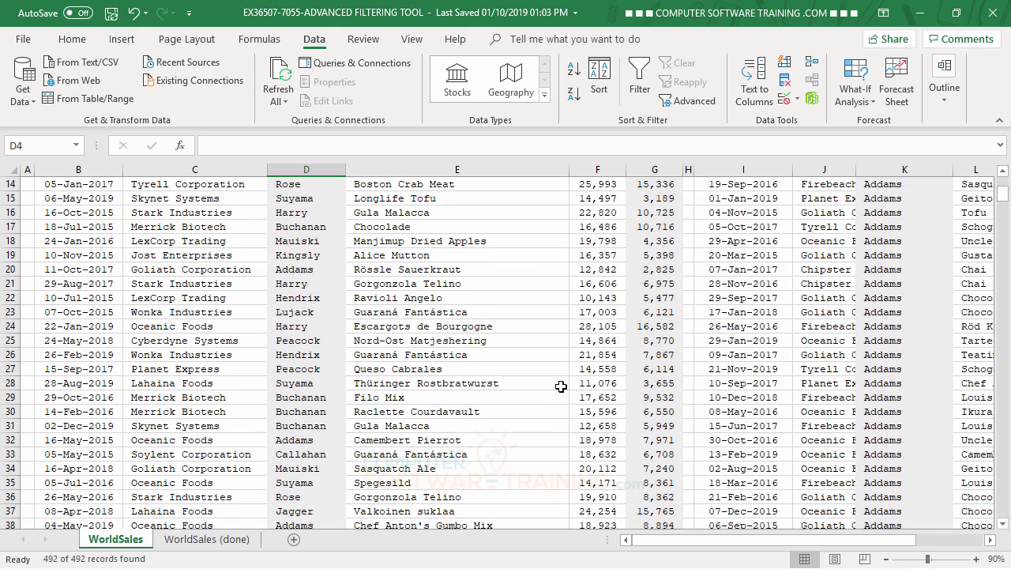
pyautogui.scroll(5, 585, 387)
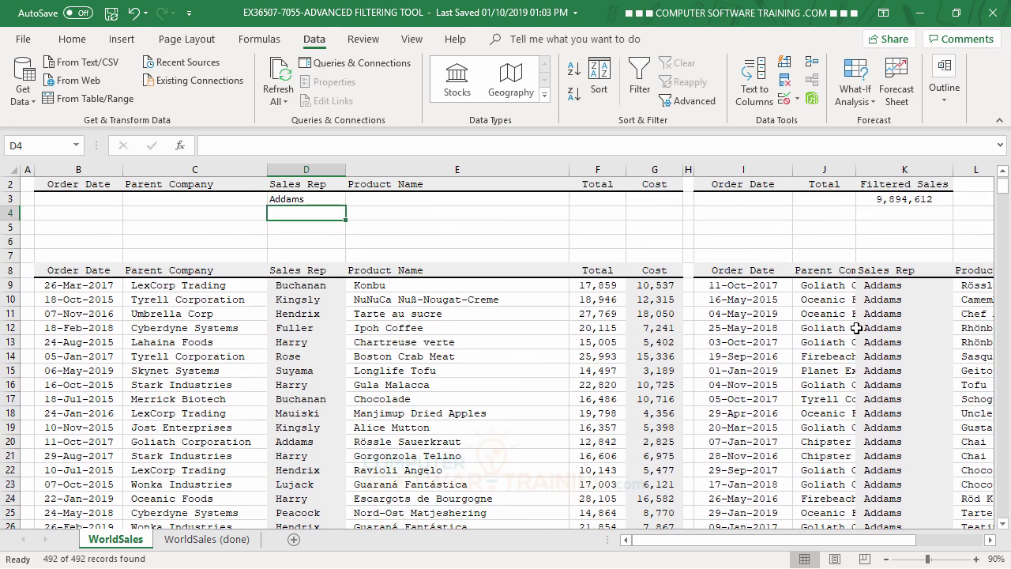
pyautogui.doubleClick(854, 165)
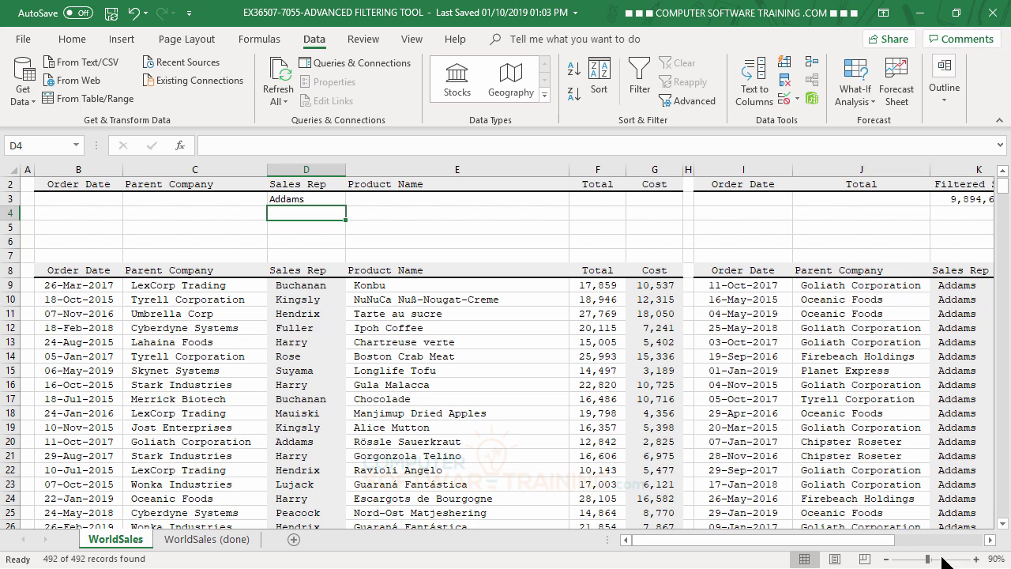
pyautogui.moveTo(884, 541); pyautogui.dragTo(940, 553)
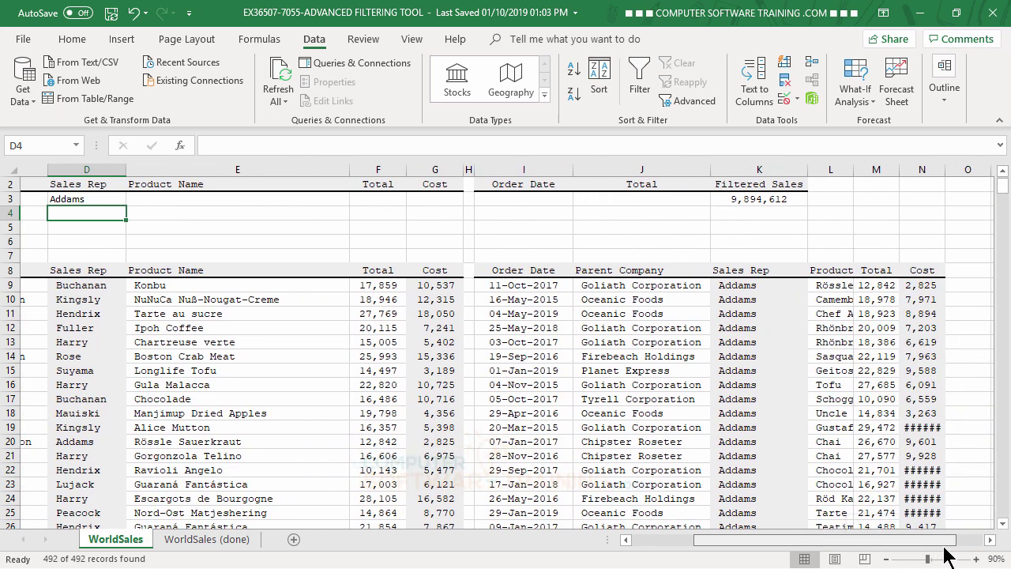
pyautogui.doubleClick(915, 169)
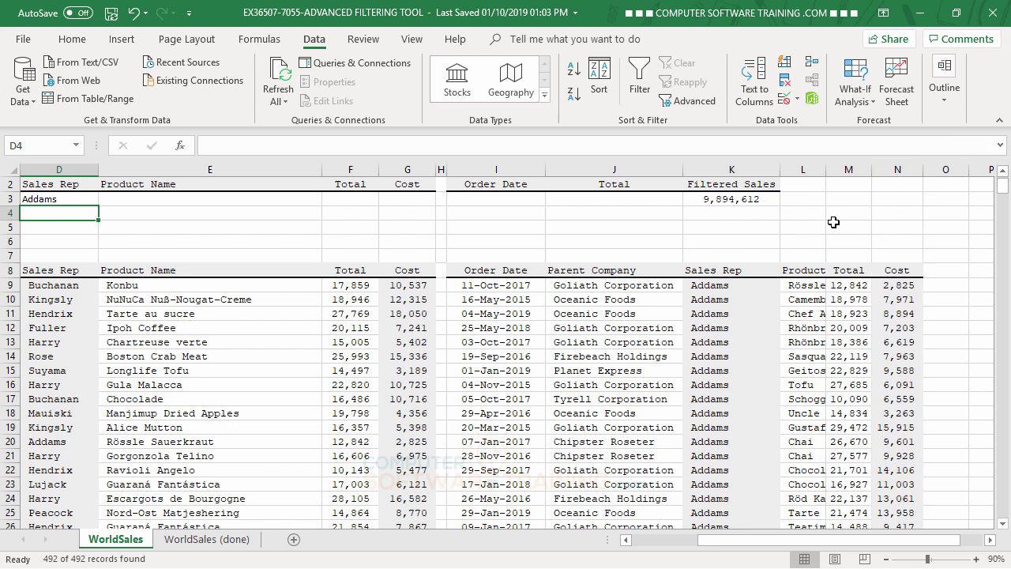
pyautogui.moveTo(824, 169); pyautogui.dragTo(823, 169)
pyautogui.doubleClick(824, 169)
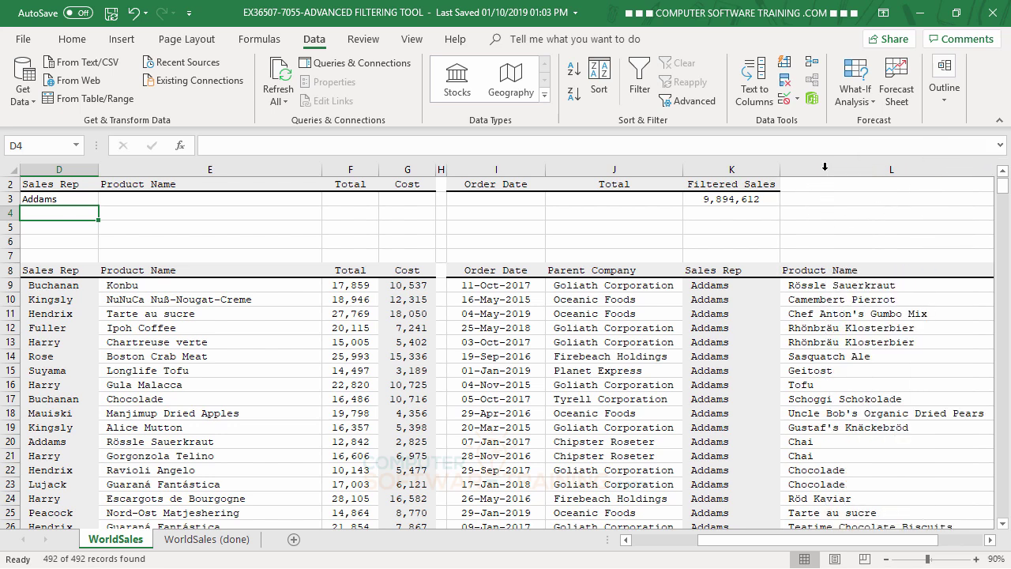
pyautogui.moveTo(750, 547); pyautogui.dragTo(656, 545)
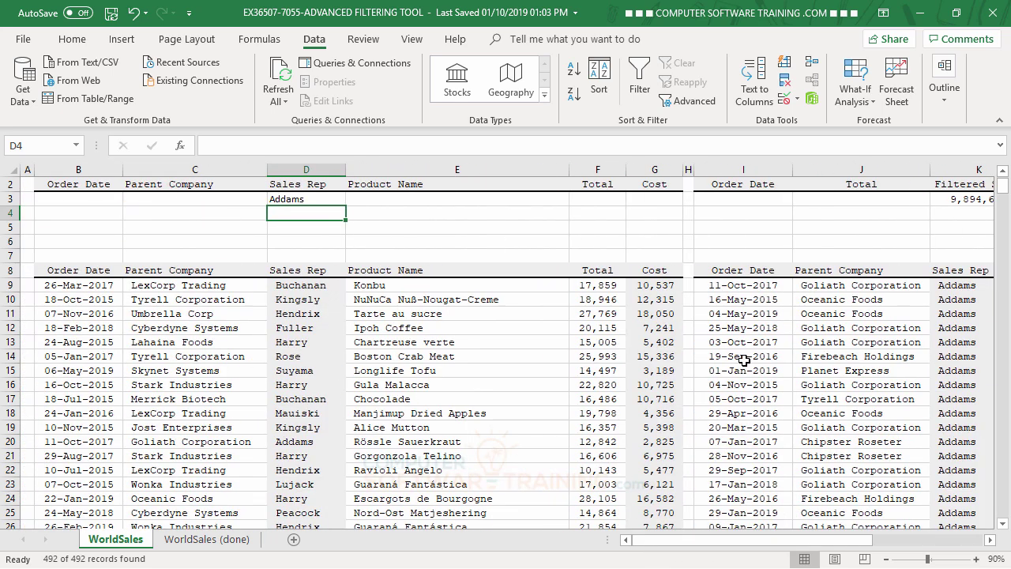